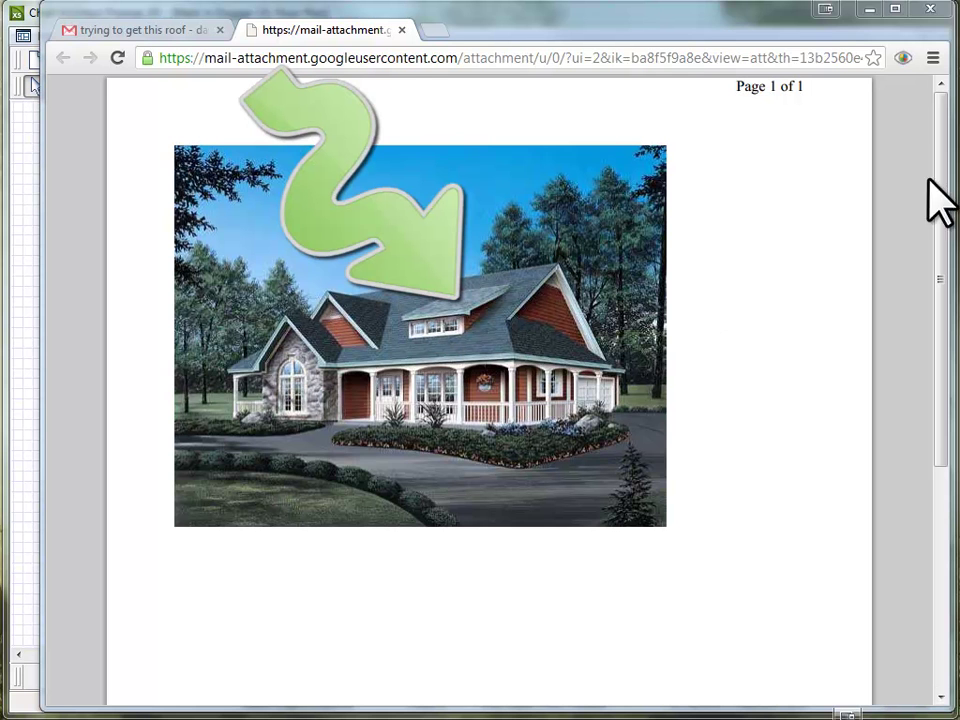
# Compare the reference house picture in the browser with the floor plan in Chief Architect
pyautogui.click(871, 9)
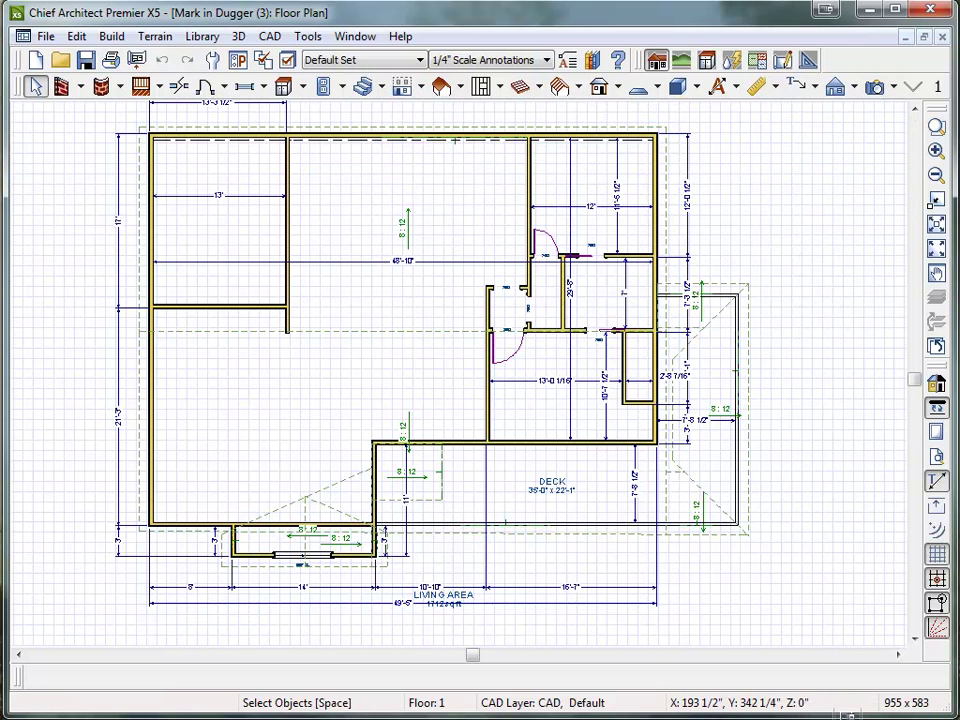
pyautogui.hotkey('alt', 'Tab')
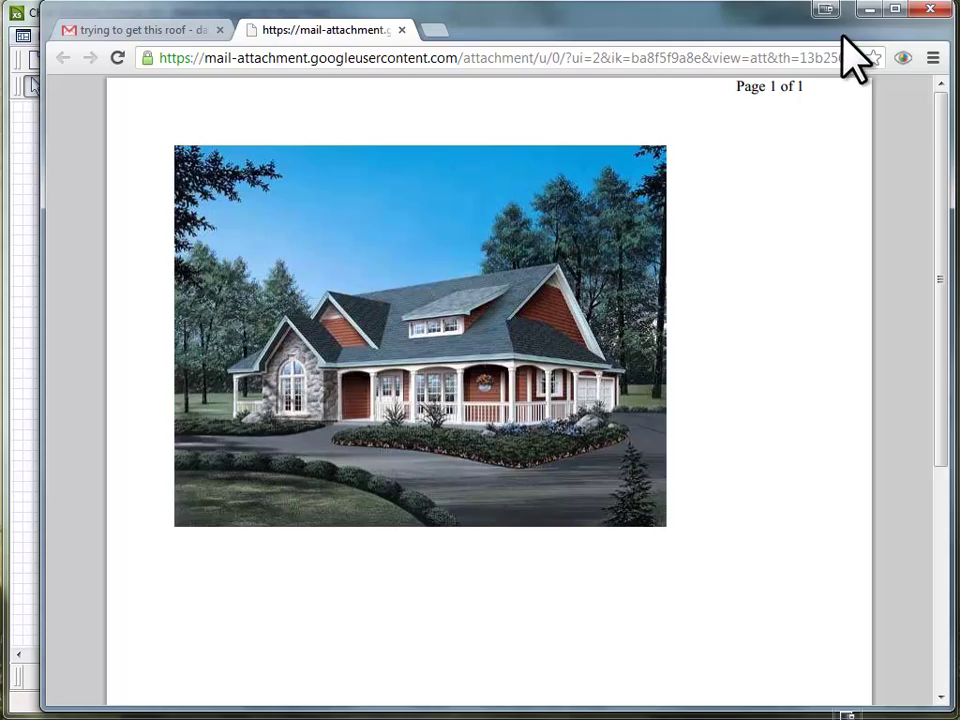
pyautogui.click(868, 10)
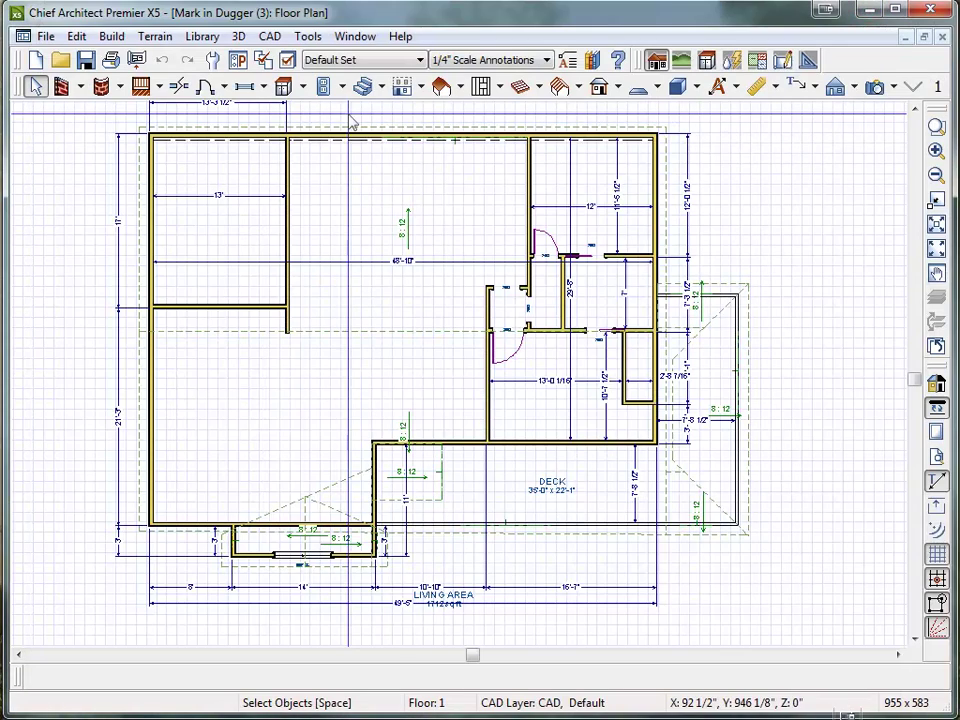
pyautogui.click(64, 424)
pyautogui.scroll(-1, 439, 392)
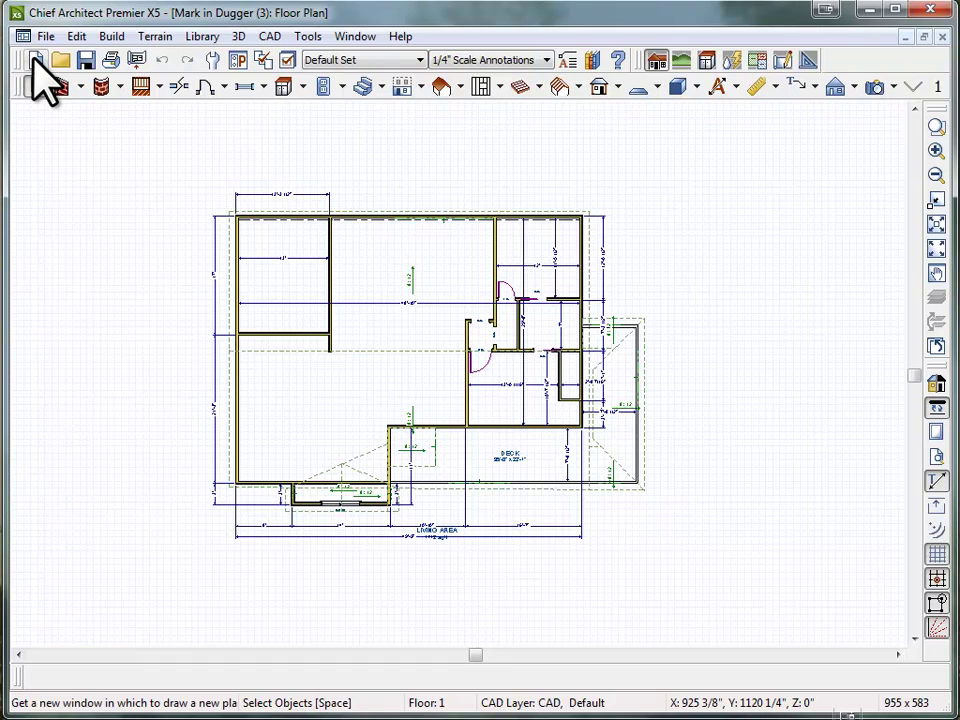
# Create a new plan and paste the copied house screenshot into it as a picture
pyautogui.click(34, 59)
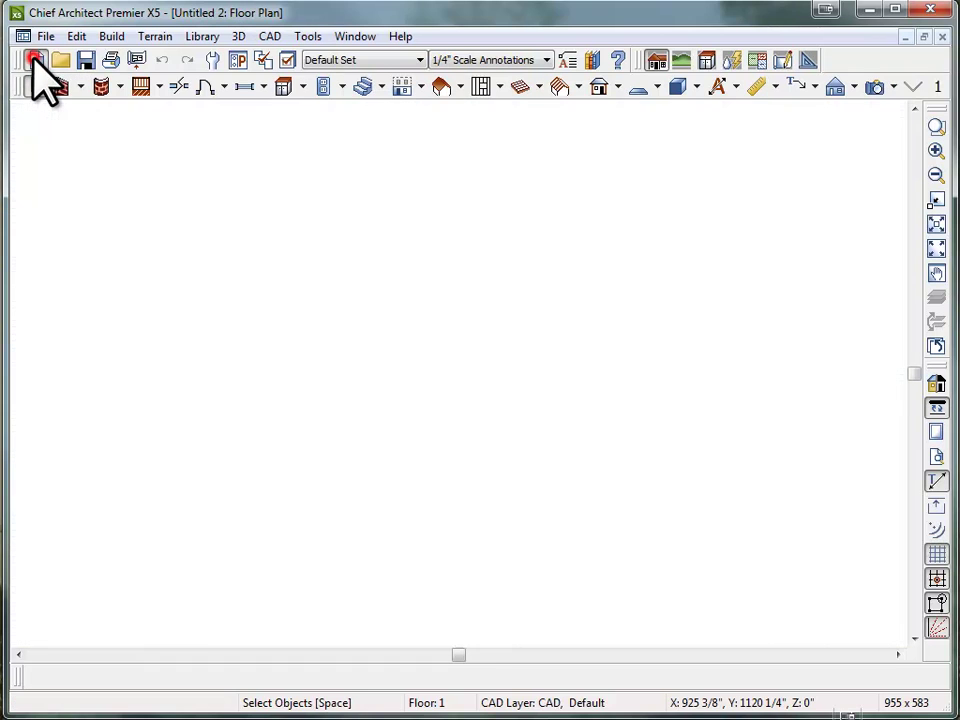
pyautogui.click(76, 36)
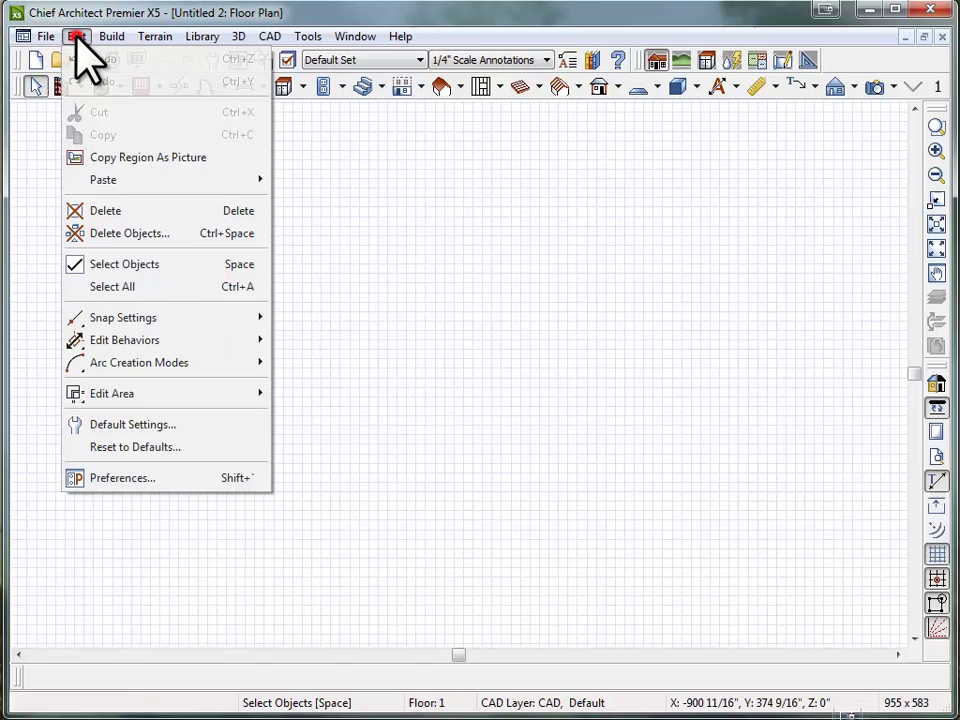
pyautogui.moveTo(266, 183)
pyautogui.click(306, 180)
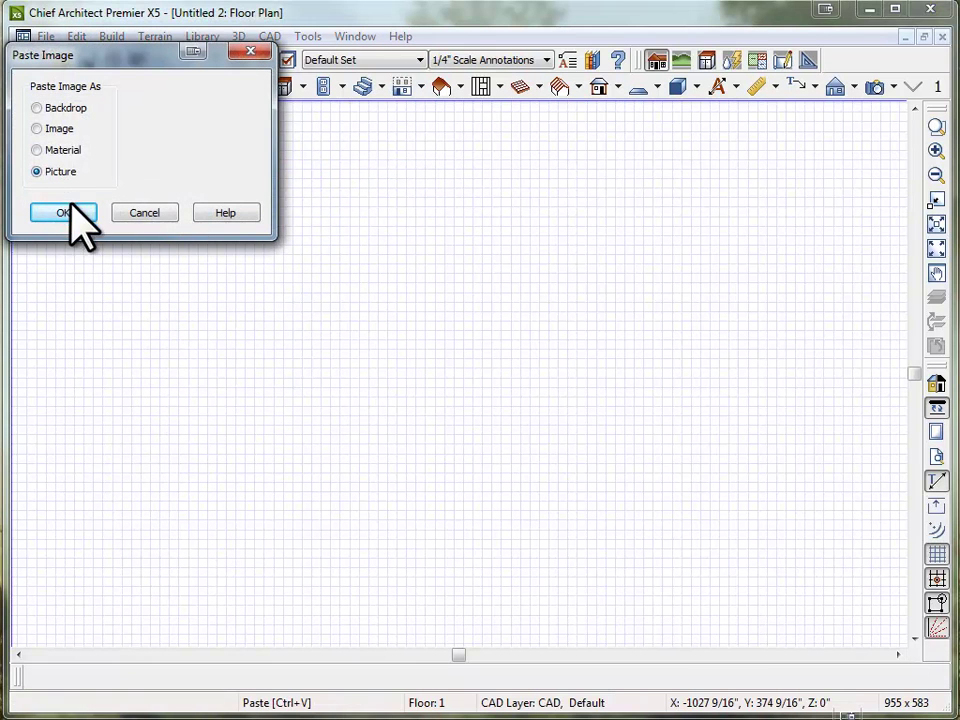
pyautogui.click(63, 212)
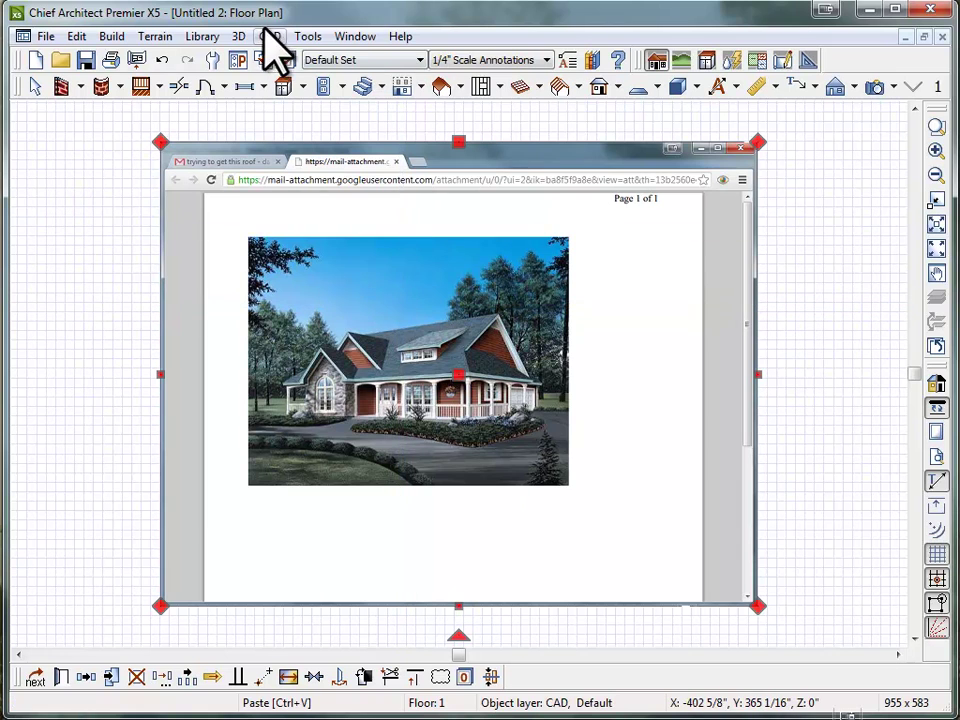
# Tile the two plan windows side by side and enlarge the house picture and the floor plan within them
pyautogui.click(355, 36)
pyautogui.click(390, 315)
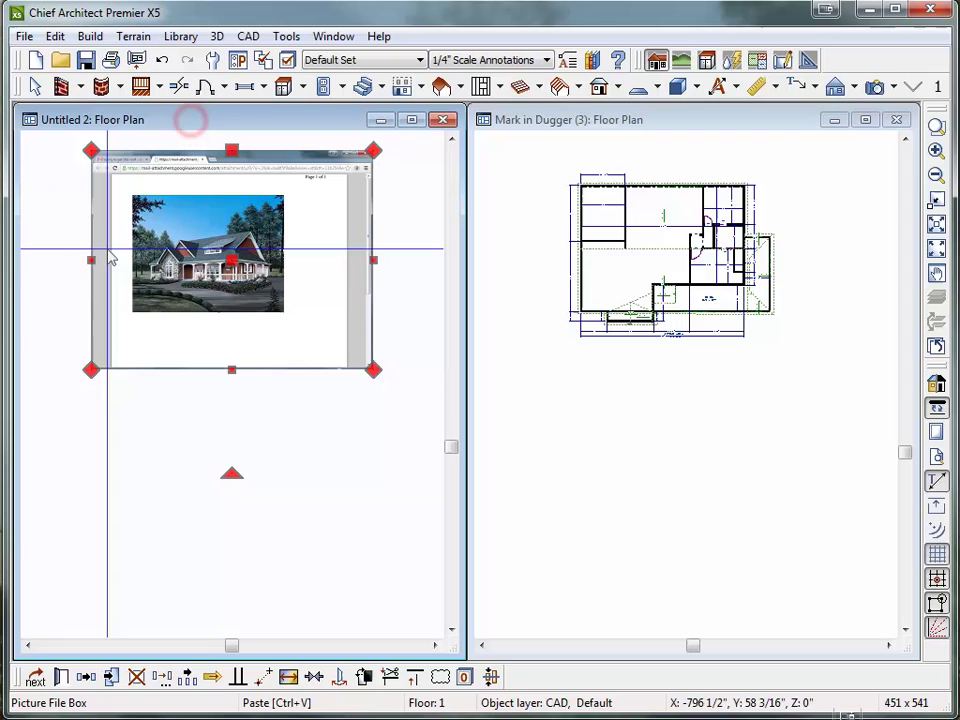
pyautogui.click(66, 287)
pyautogui.scroll(4, 163, 191)
pyautogui.scroll(1, 312, 318)
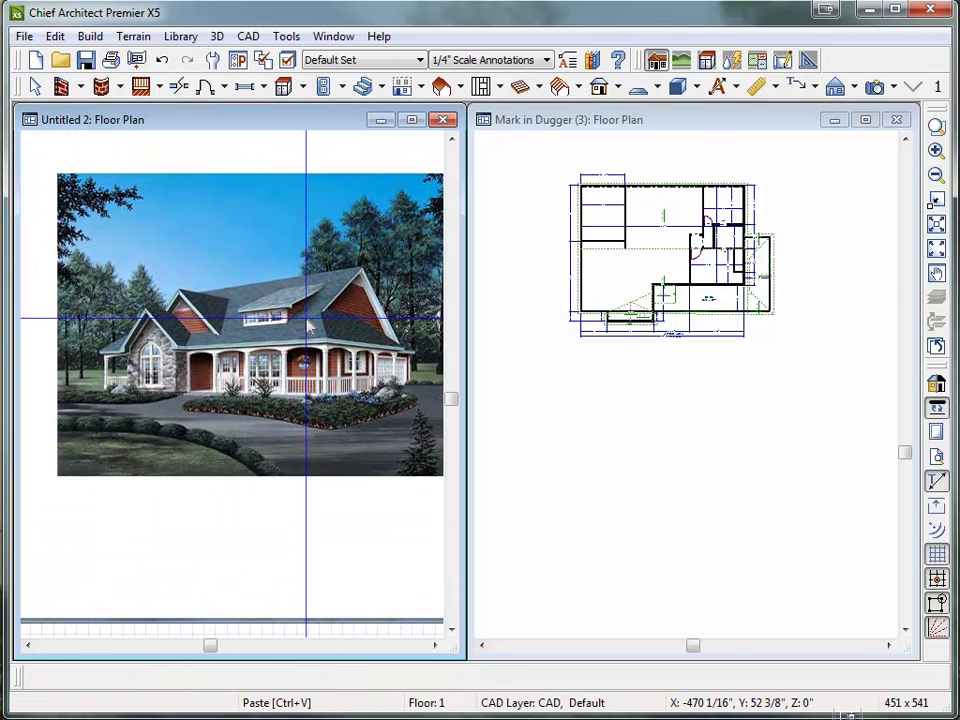
pyautogui.click(712, 155)
pyautogui.scroll(4, 688, 195)
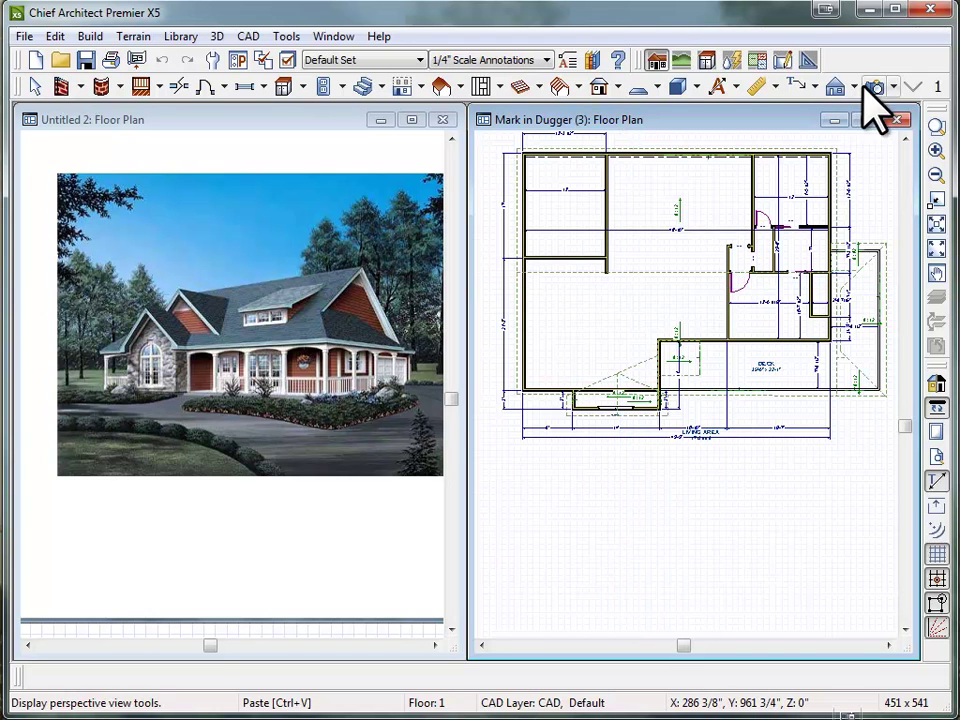
# Examine the current roof in a perspective full overview placed beside the reference picture, then close the view
pyautogui.click(893, 86)
pyautogui.click(905, 157)
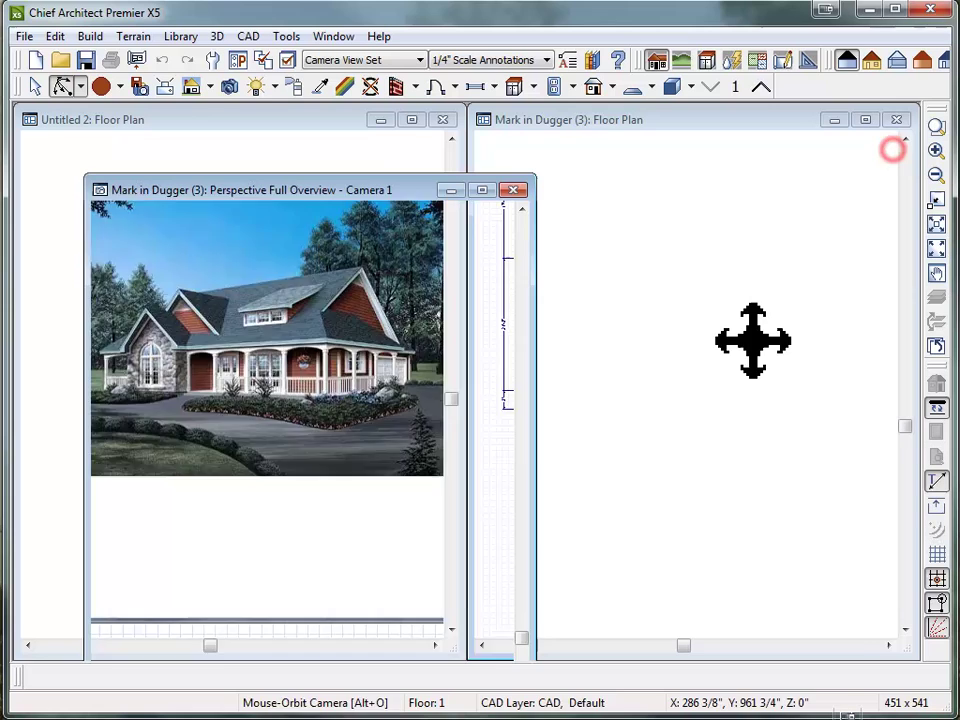
pyautogui.moveTo(380, 196); pyautogui.dragTo(741, 129)
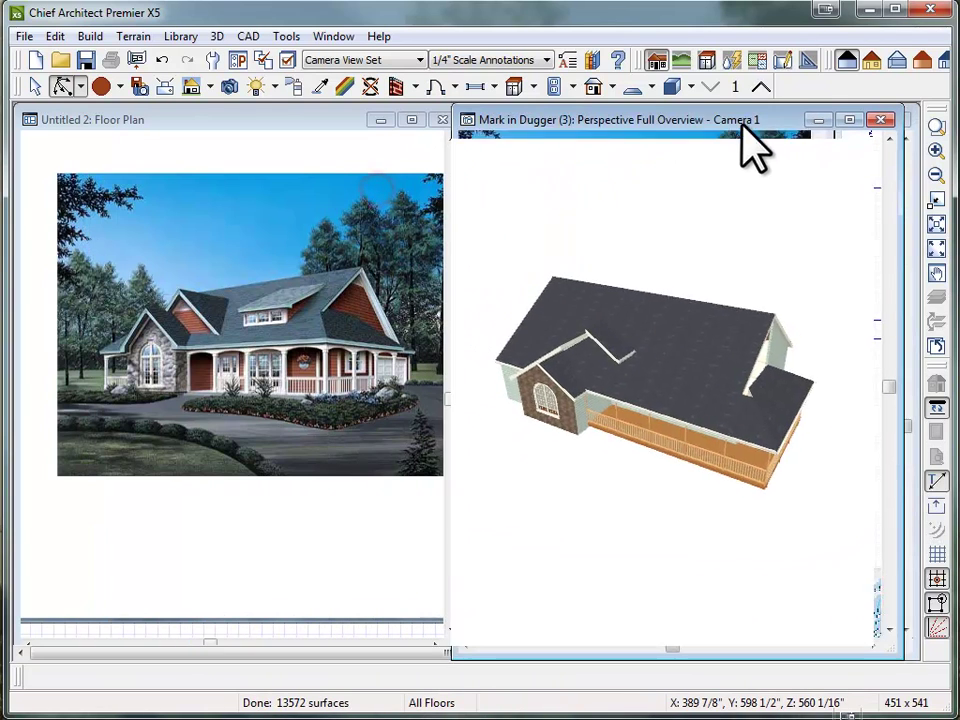
pyautogui.moveTo(625, 340); pyautogui.dragTo(604, 326)
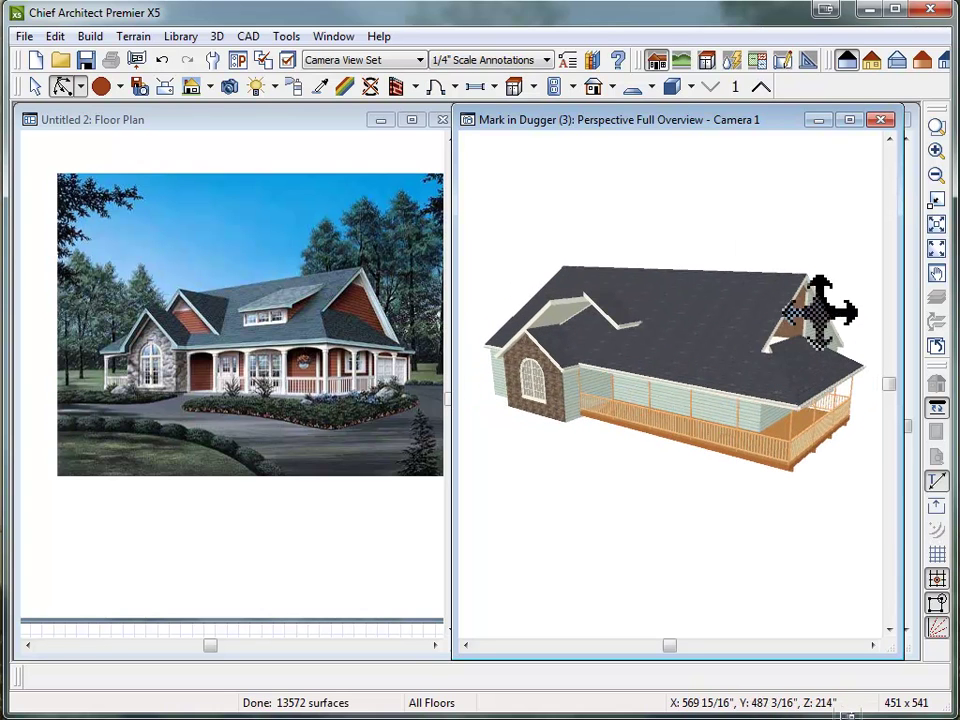
pyautogui.moveTo(556, 300); pyautogui.dragTo(561, 383)
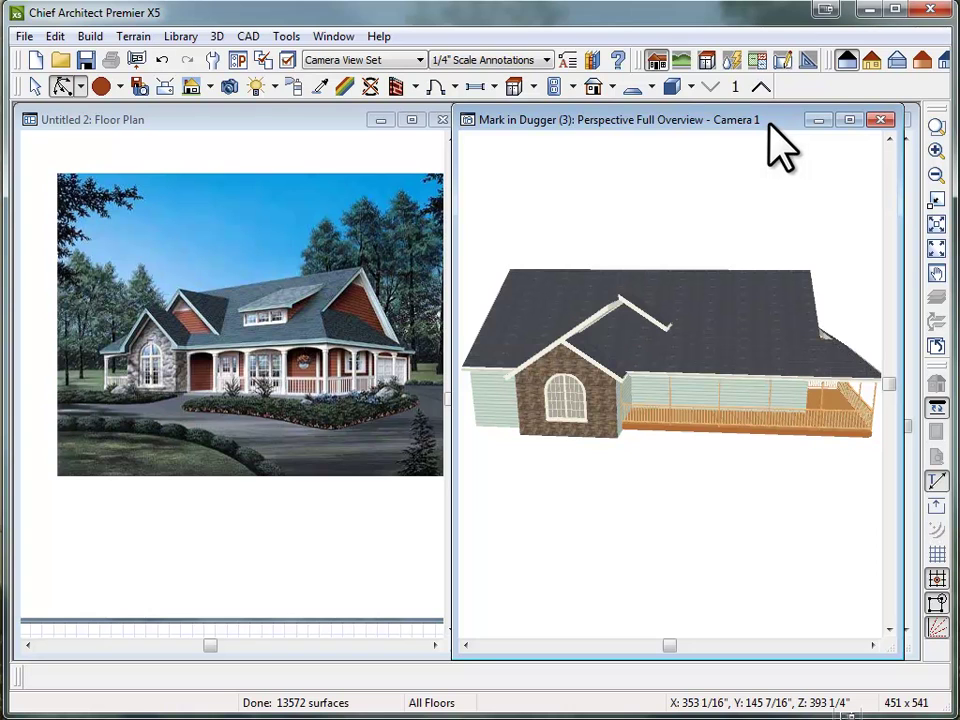
pyautogui.click(880, 119)
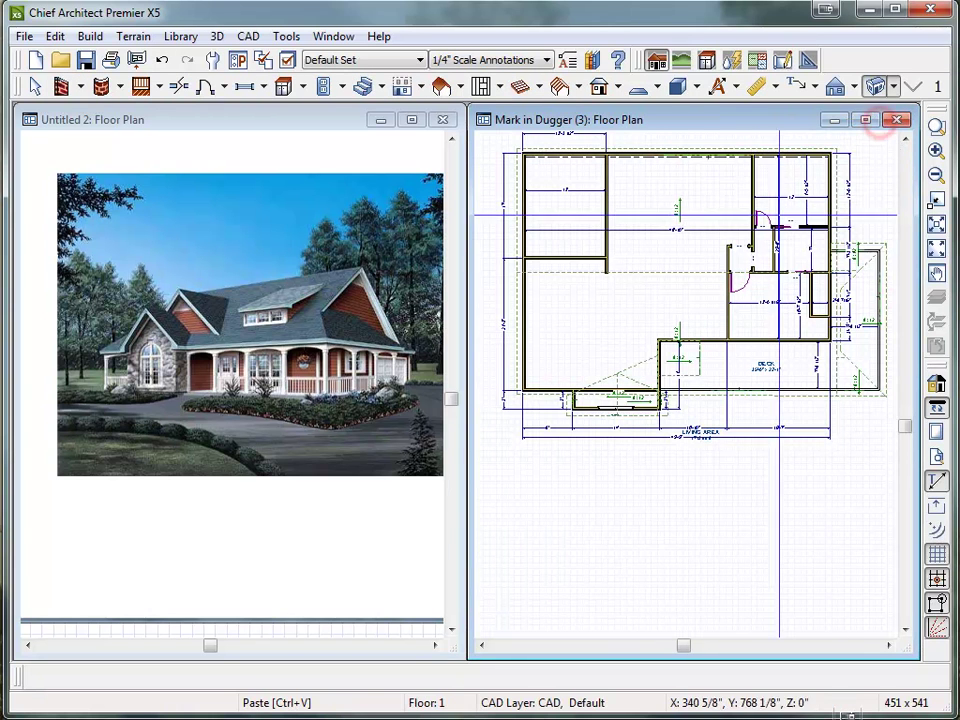
pyautogui.press('space')
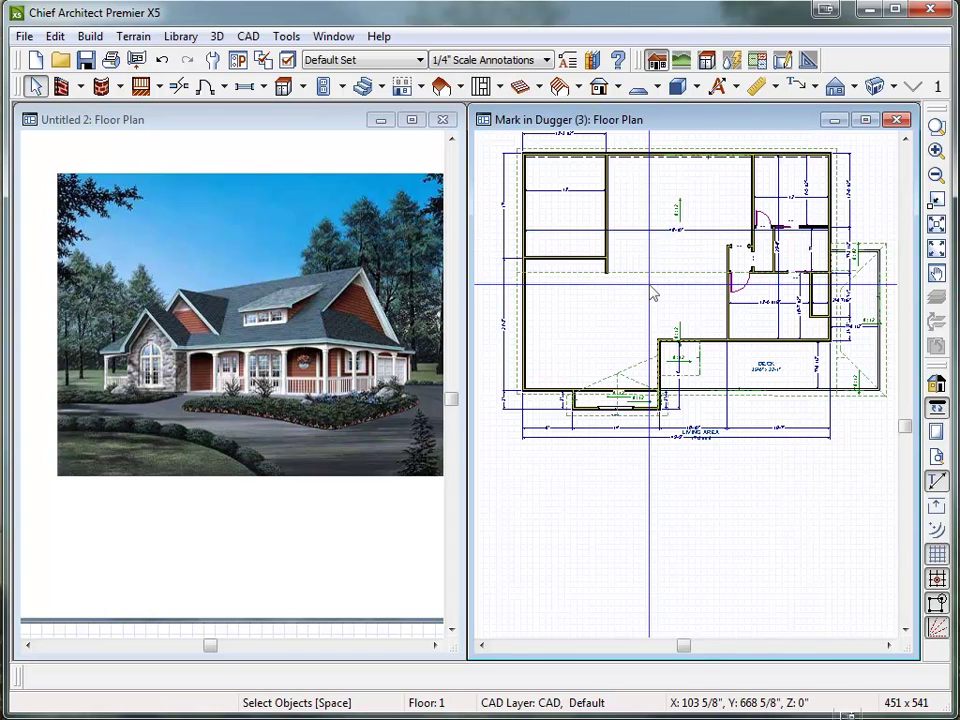
# Try to select the roof planes over the front bump-out in the floor plan
pyautogui.click(383, 59)
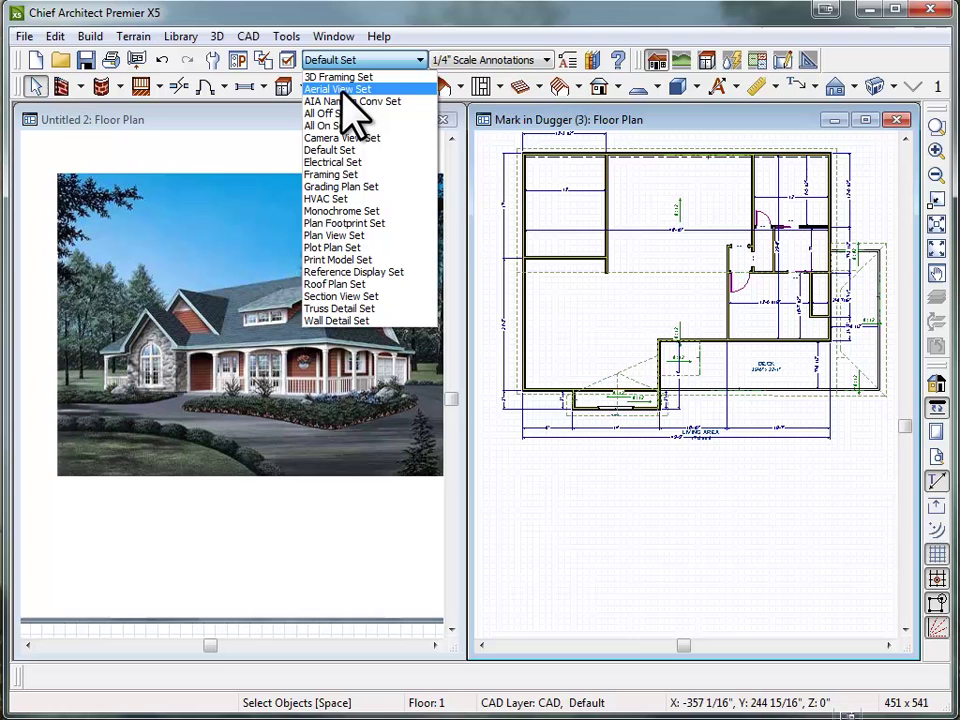
pyautogui.click(652, 403)
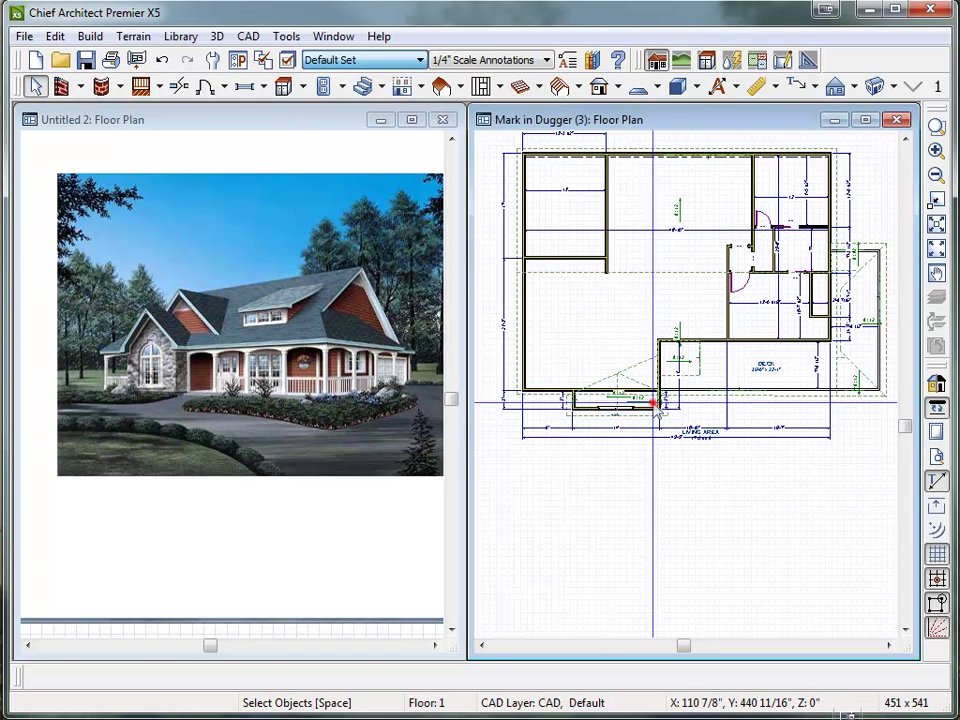
pyautogui.click(649, 407)
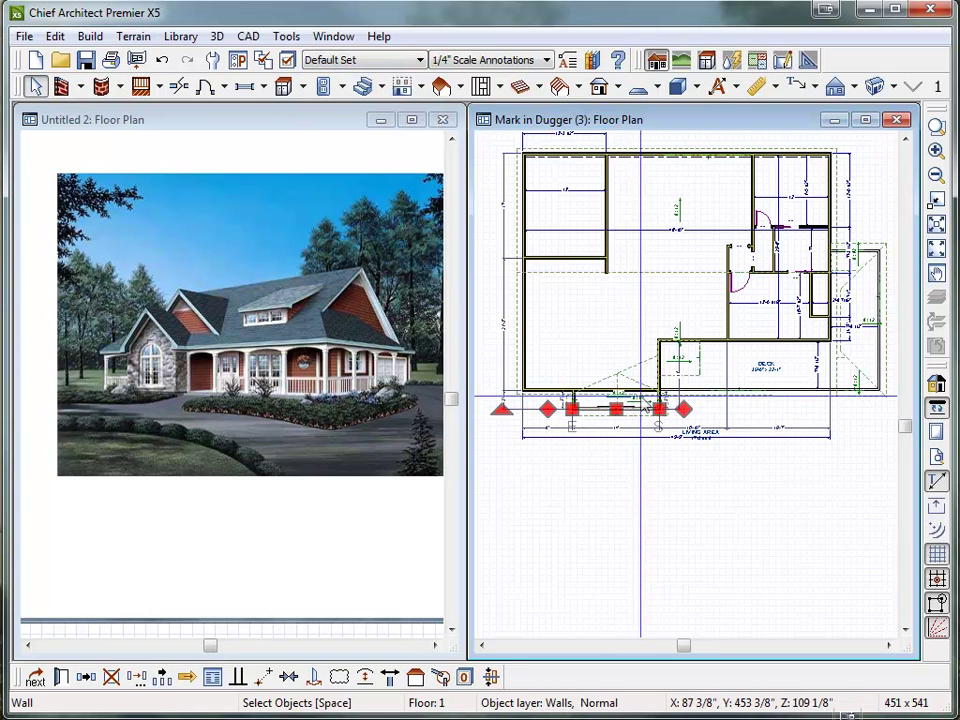
pyautogui.click(628, 397)
pyautogui.click(615, 400)
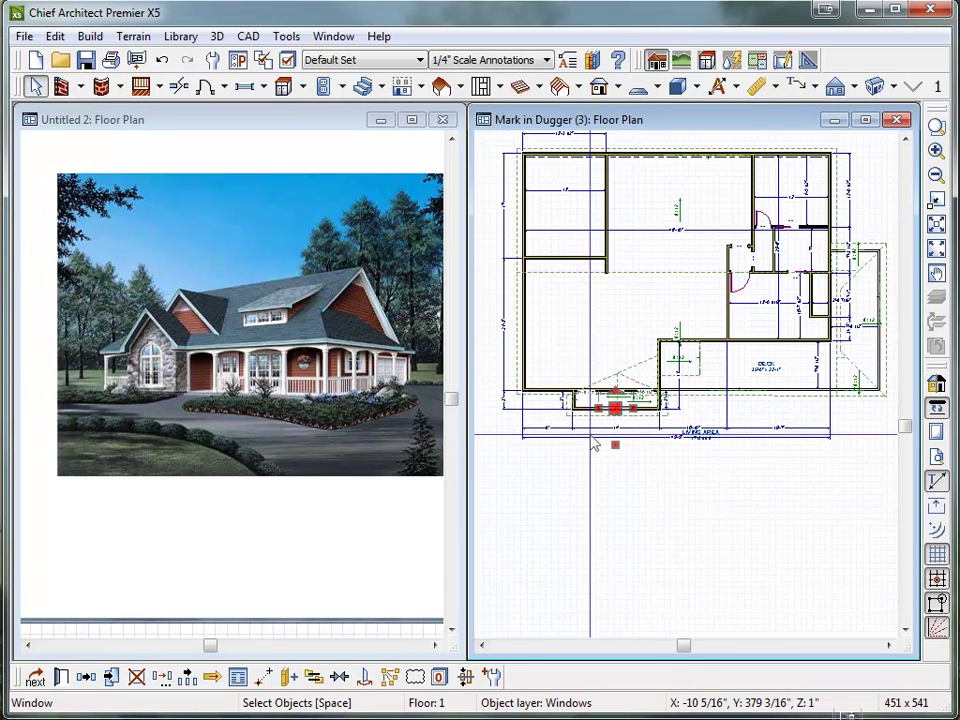
# Activate the Aerial View Set for the floor plan and turn off the display of all its layers
pyautogui.click(322, 62)
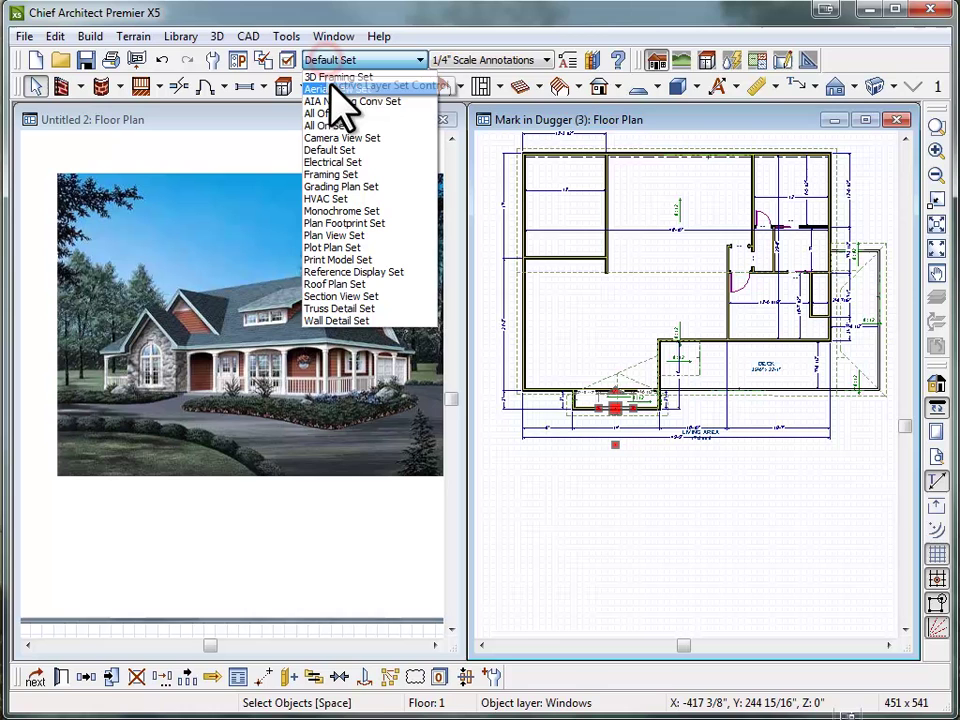
pyautogui.click(344, 92)
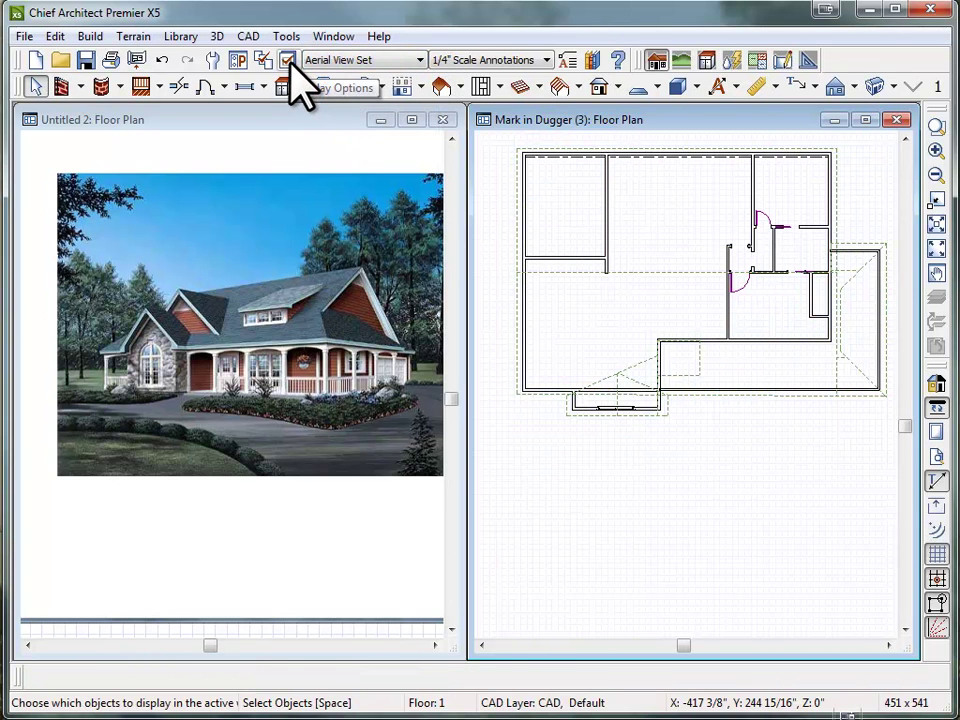
pyautogui.click(289, 64)
pyautogui.moveTo(528, 218); pyautogui.dragTo(280, 62)
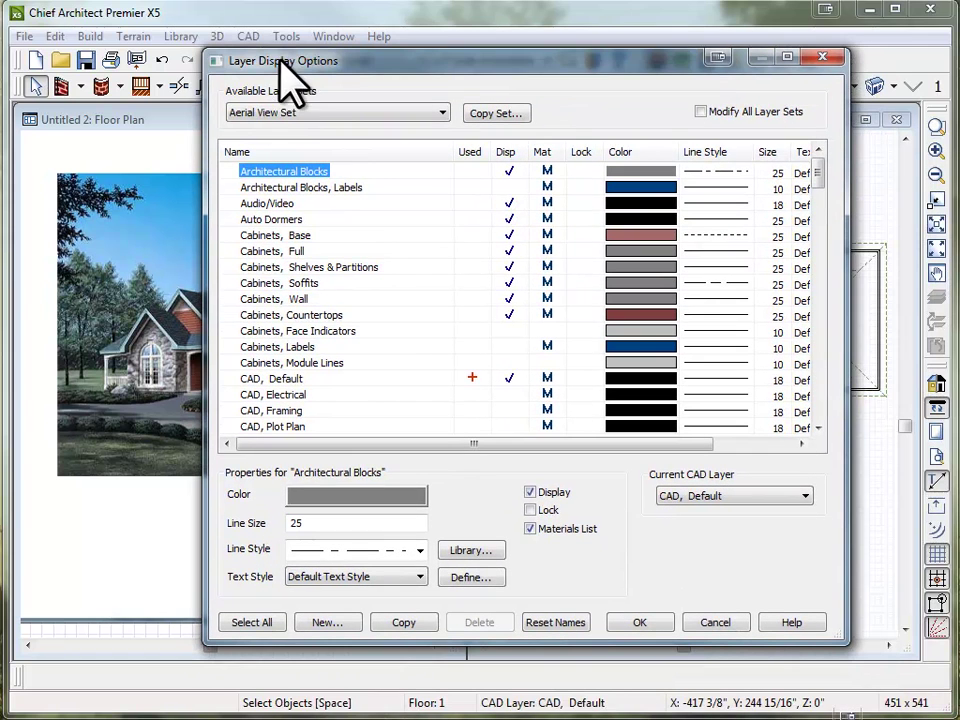
pyautogui.click(258, 621)
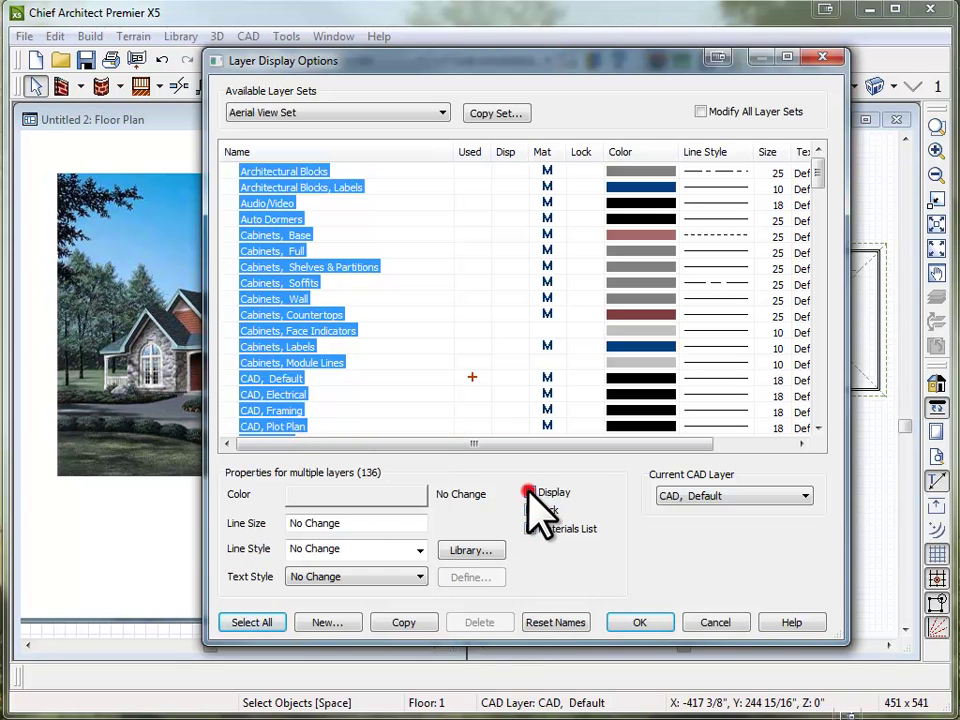
# Display and lock the "Walls, Normal" and "Walls, Railings" layers
pyautogui.click(392, 313)
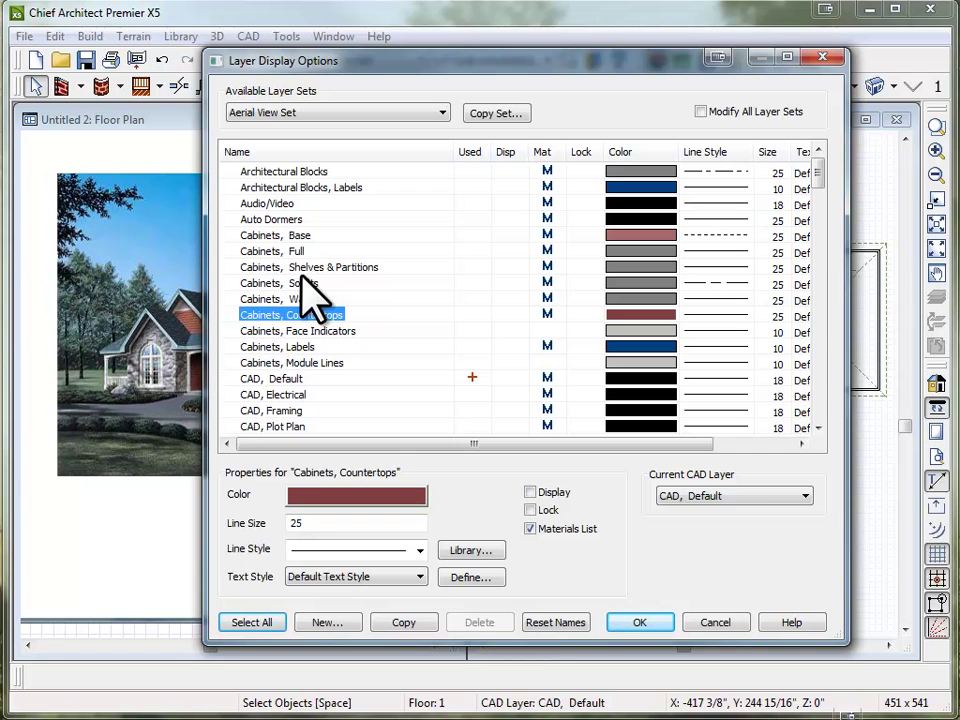
pyautogui.press('w')
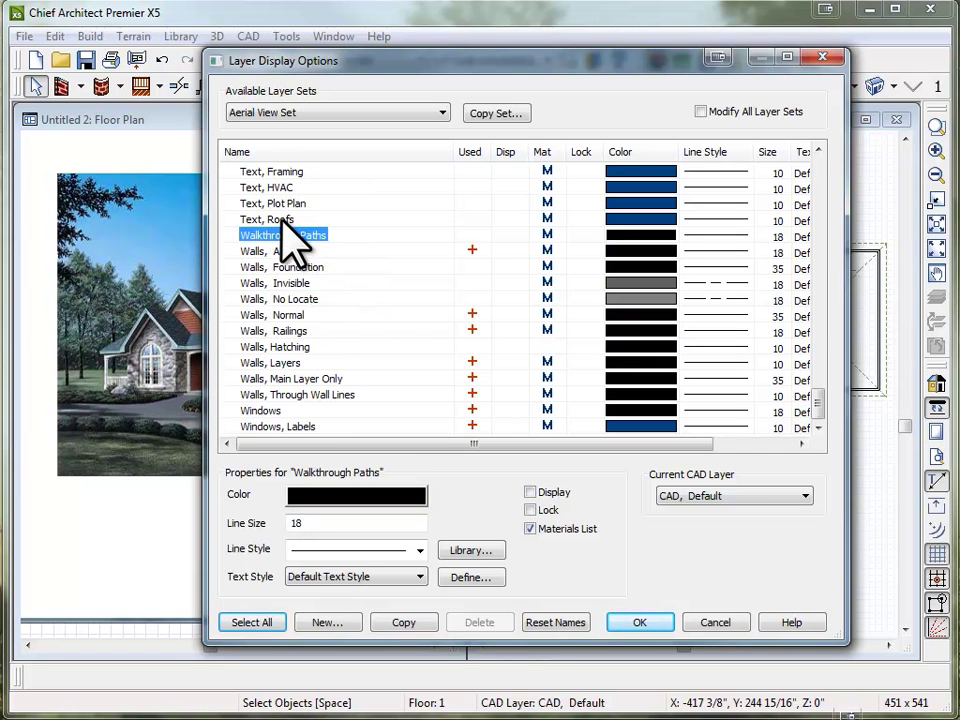
pyautogui.click(509, 315)
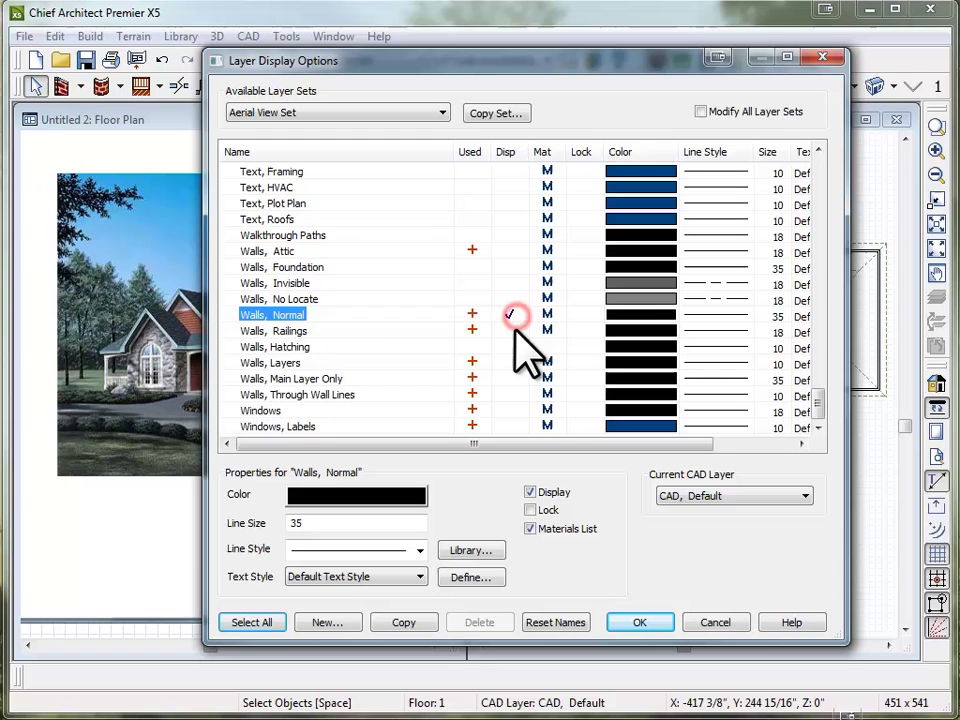
pyautogui.click(509, 330)
pyautogui.click(585, 314)
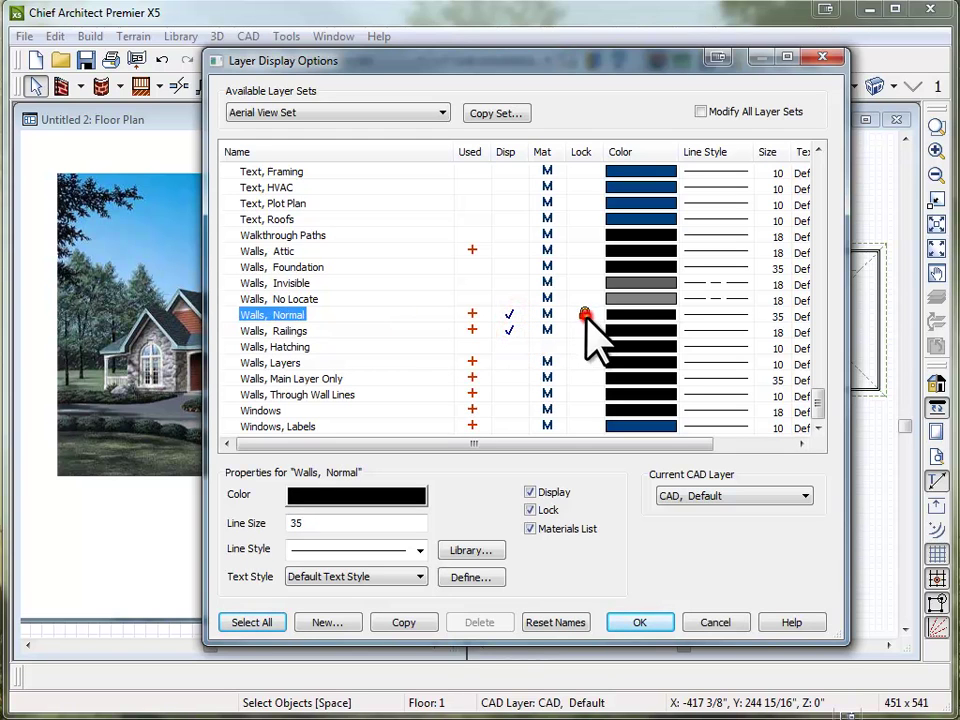
pyautogui.click(585, 330)
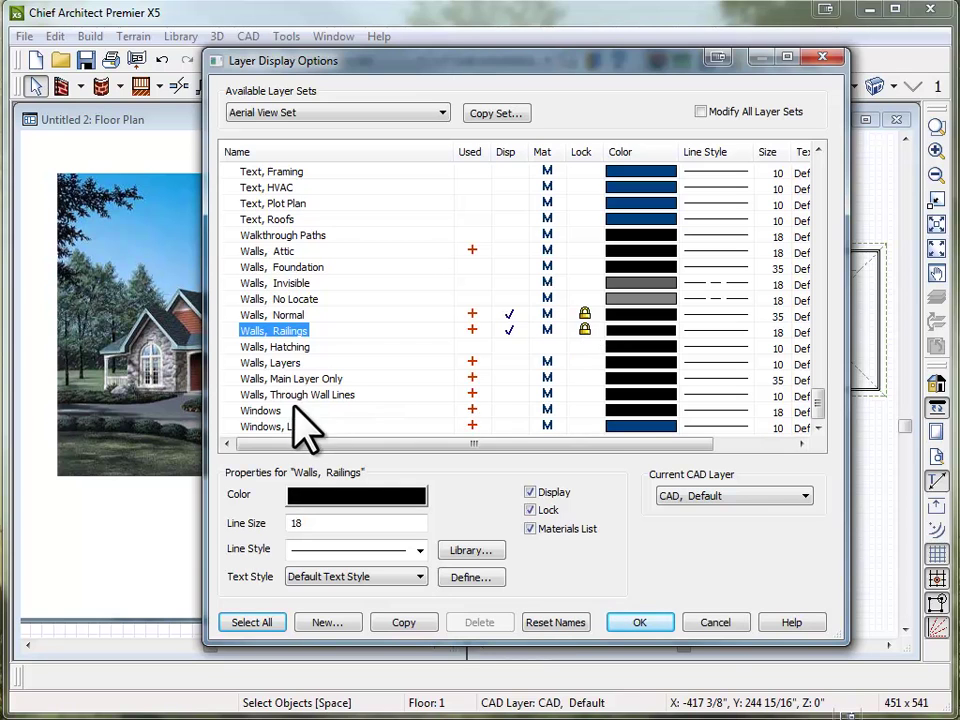
# Display and lock the Windows and Doors layers
pyautogui.click(502, 410)
pyautogui.click(584, 410)
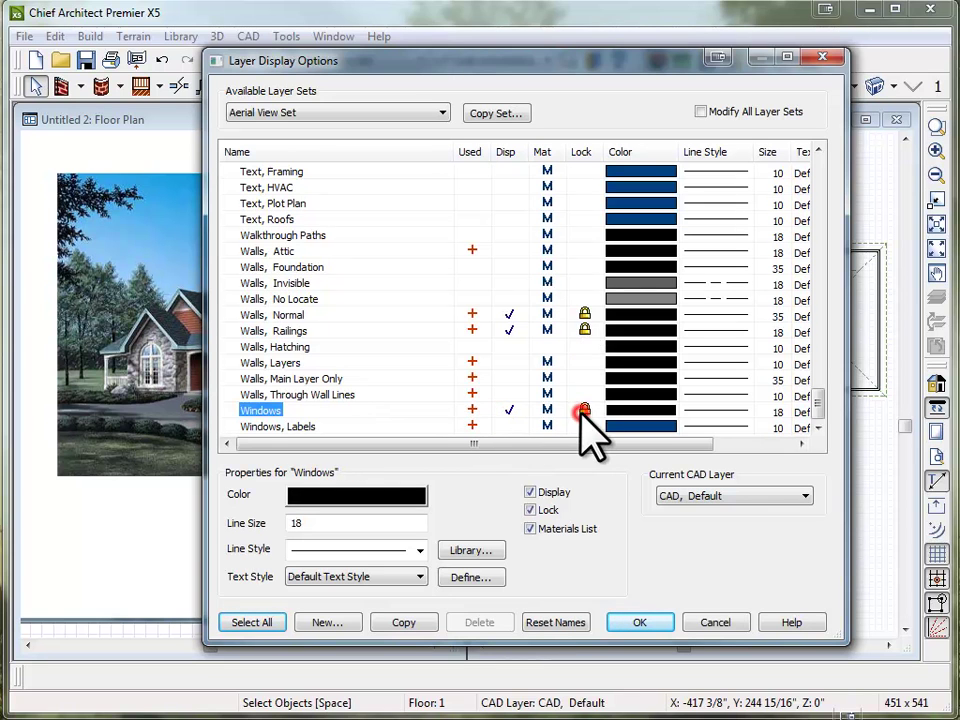
pyautogui.press('d')
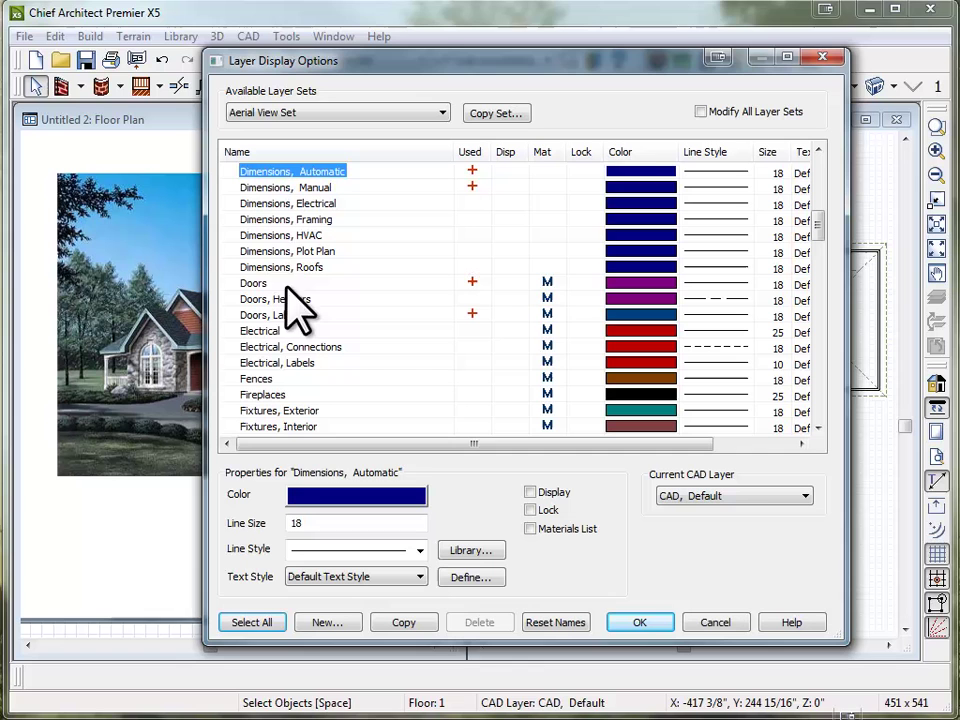
pyautogui.click(509, 283)
pyautogui.click(584, 283)
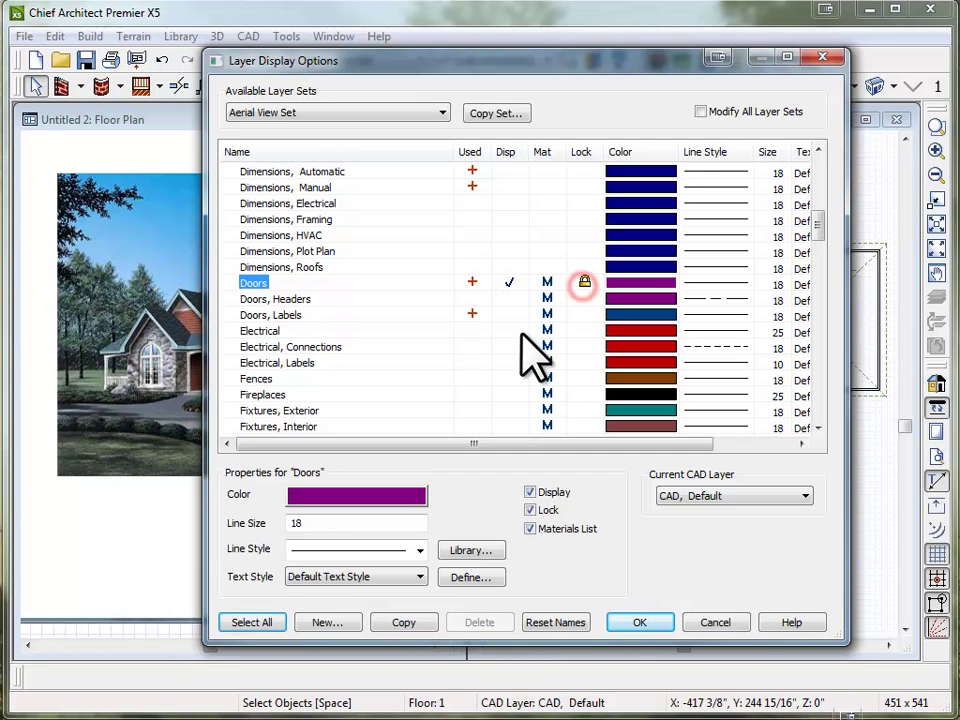
# Display the Roof Planes layer and give it a bright blue colour, line size 65 and a solid line style
pyautogui.press('r')
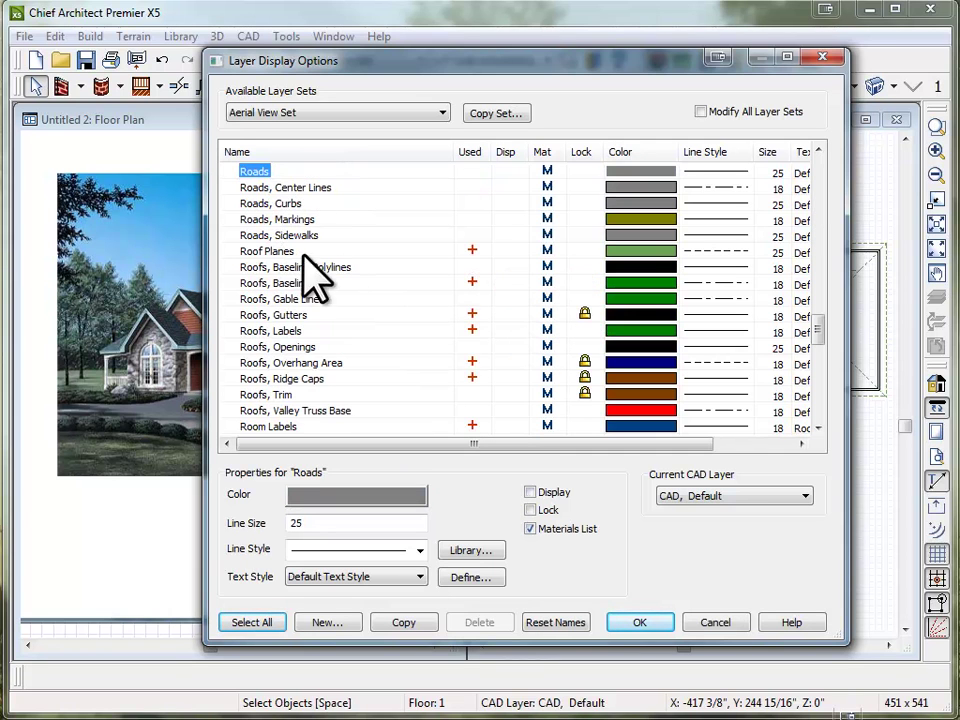
pyautogui.click(505, 251)
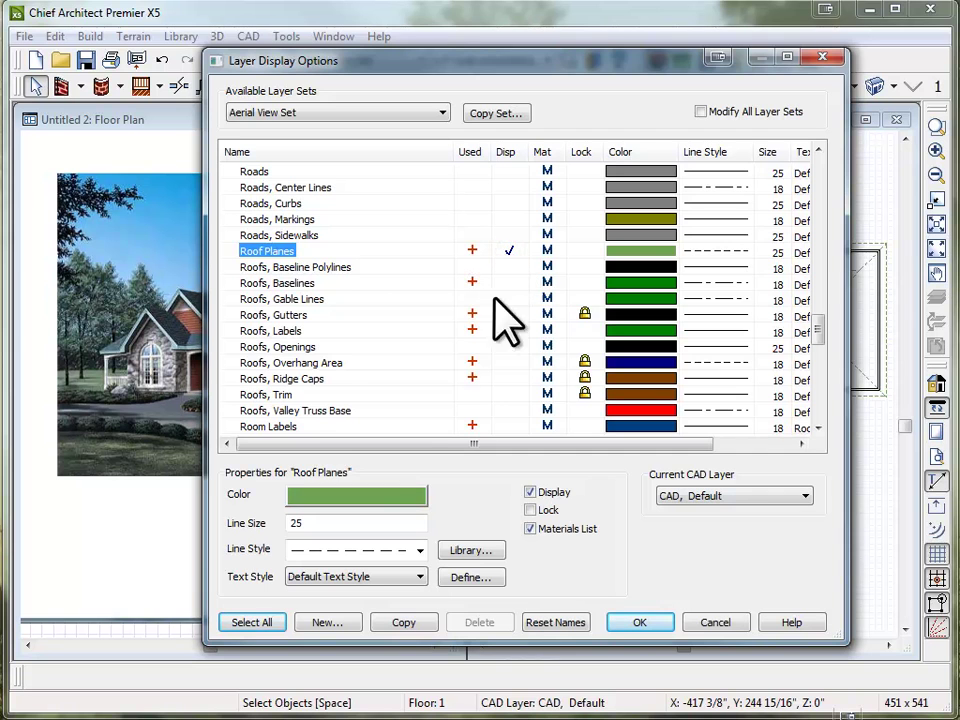
pyautogui.click(390, 496)
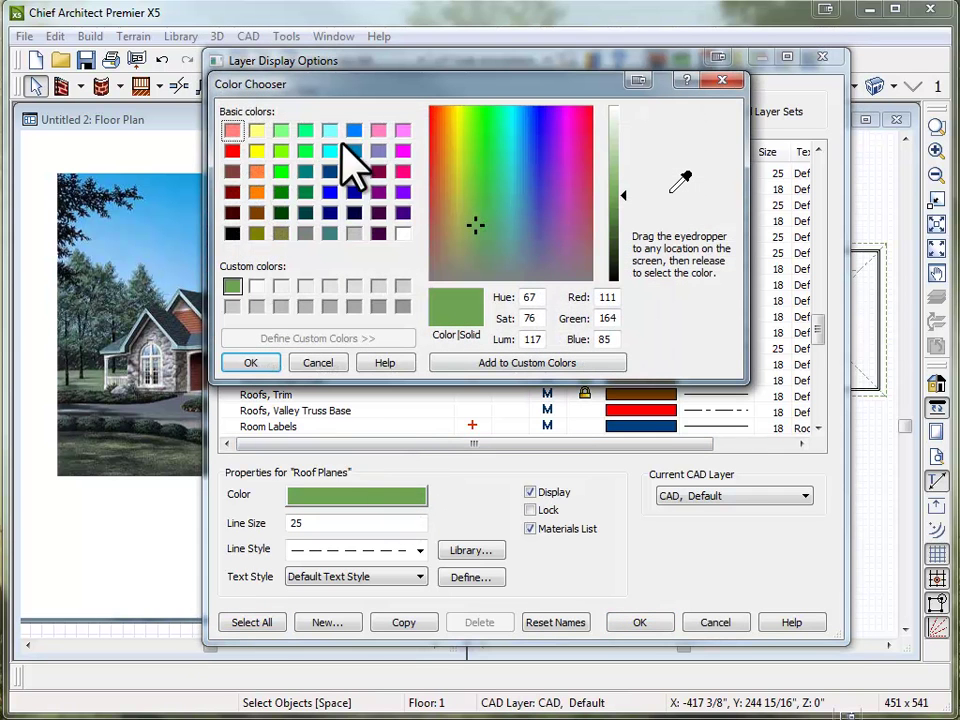
pyautogui.click(354, 131)
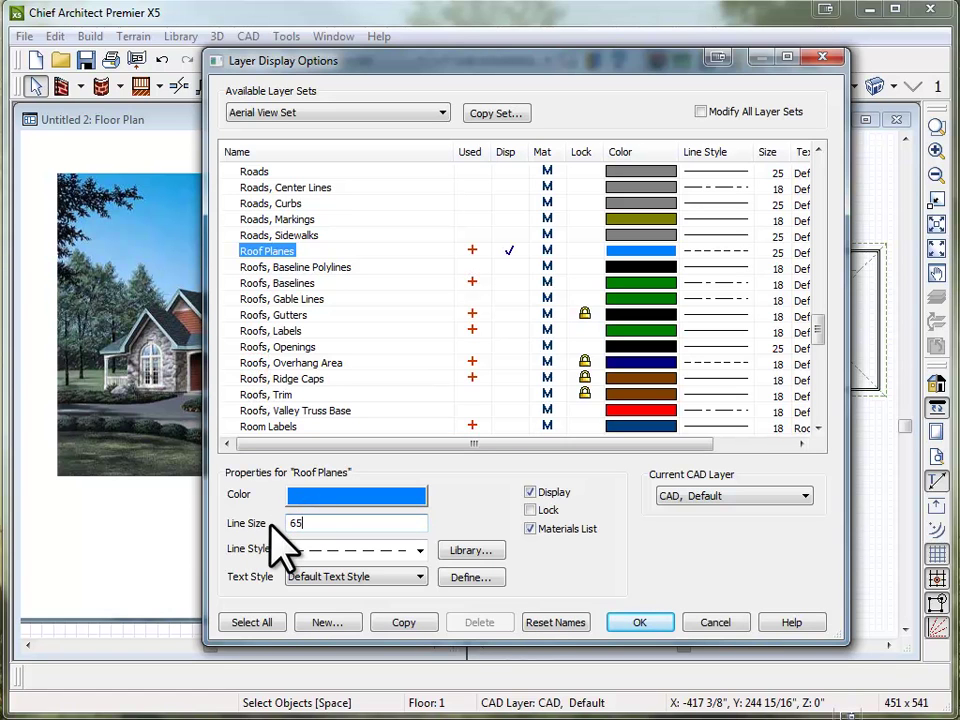
pyautogui.click(418, 551)
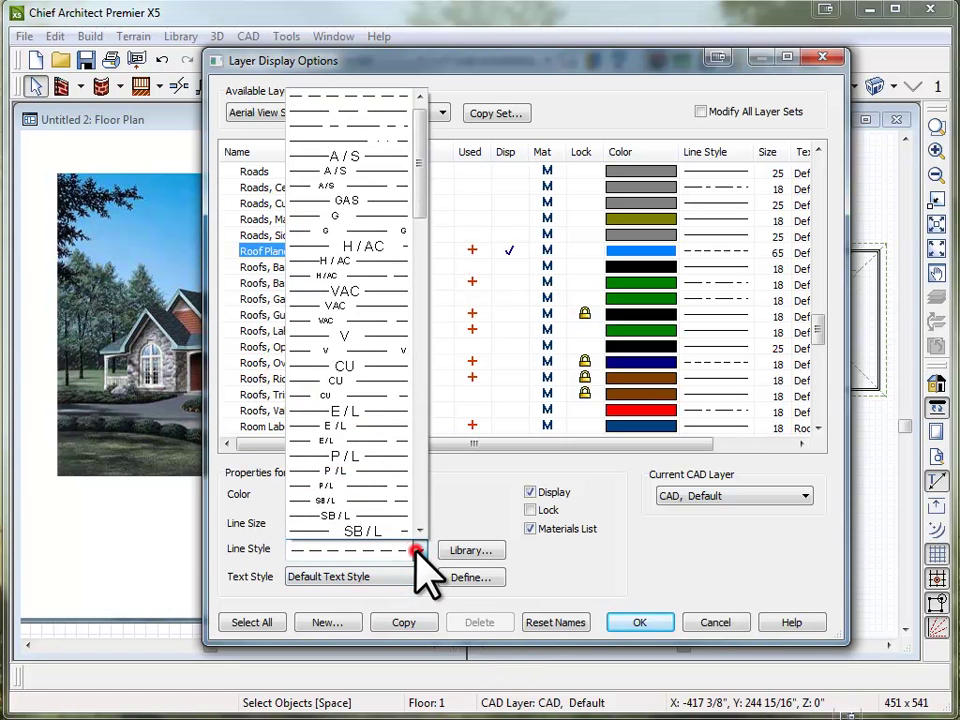
pyautogui.scroll(1, 350, 437)
pyautogui.click(328, 94)
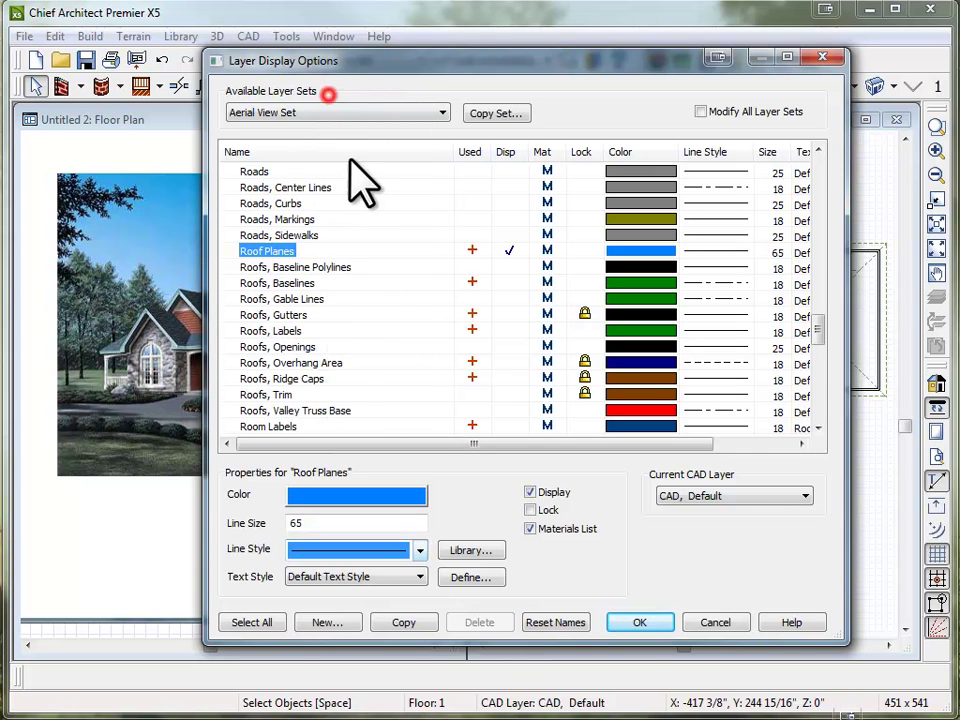
pyautogui.click(636, 624)
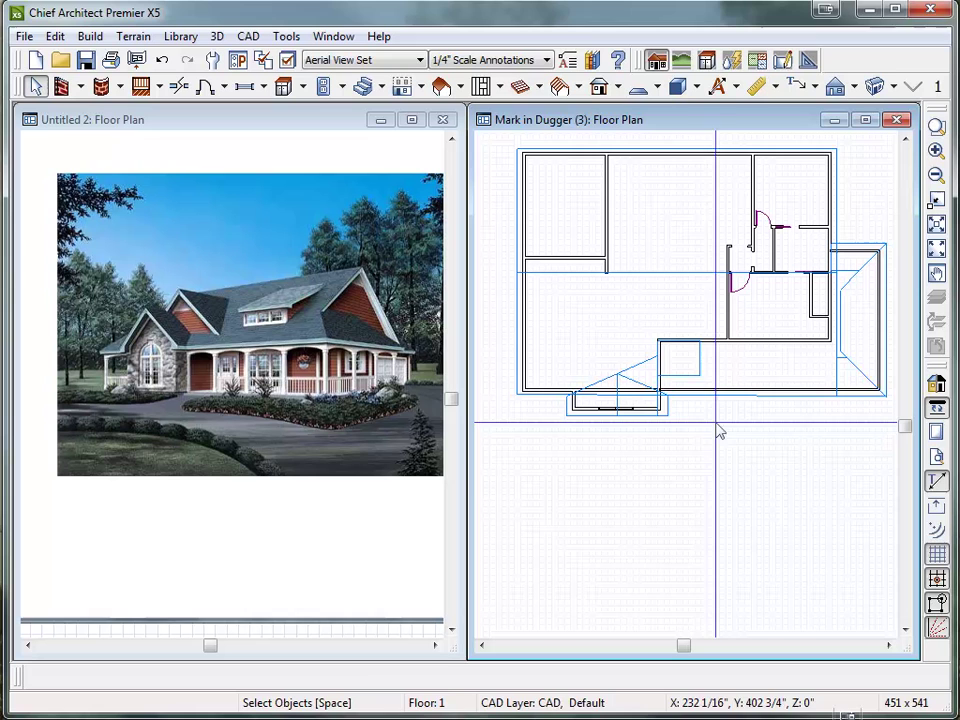
# Select the small roof plane beside the front bump-out and the front main roof plane in turn to check their outlines
pyautogui.click(634, 421)
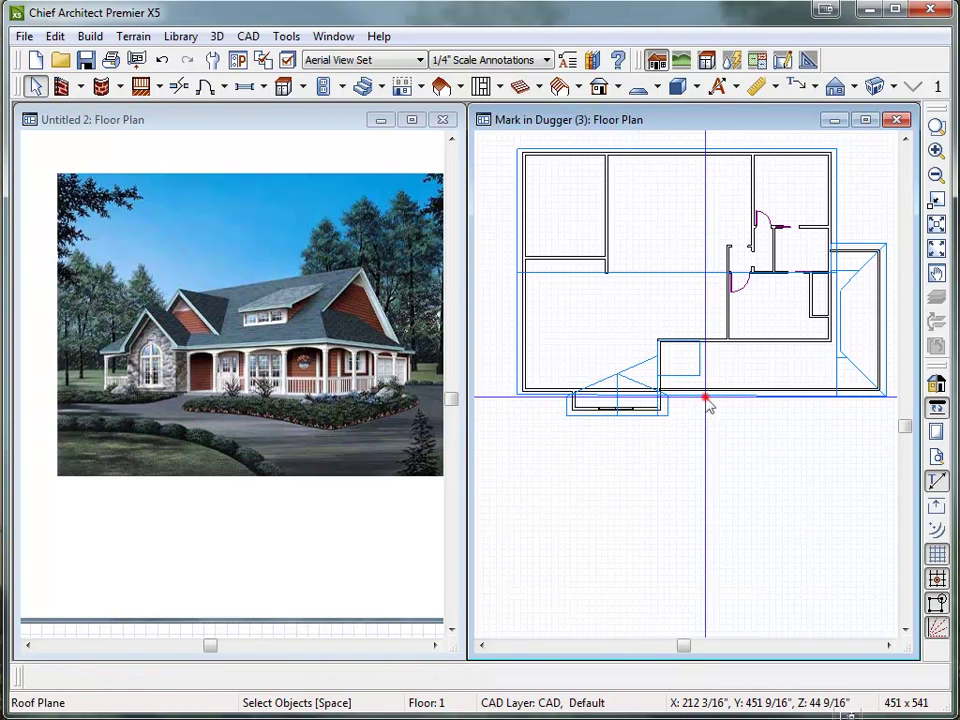
pyautogui.click(703, 396)
pyautogui.click(702, 372)
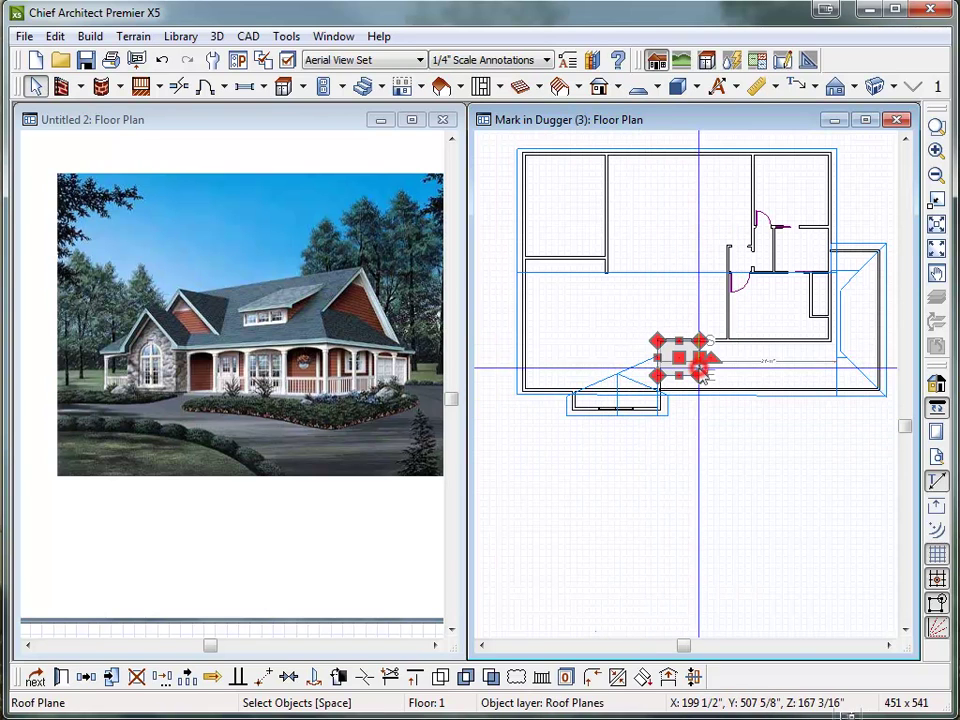
pyautogui.click(542, 395)
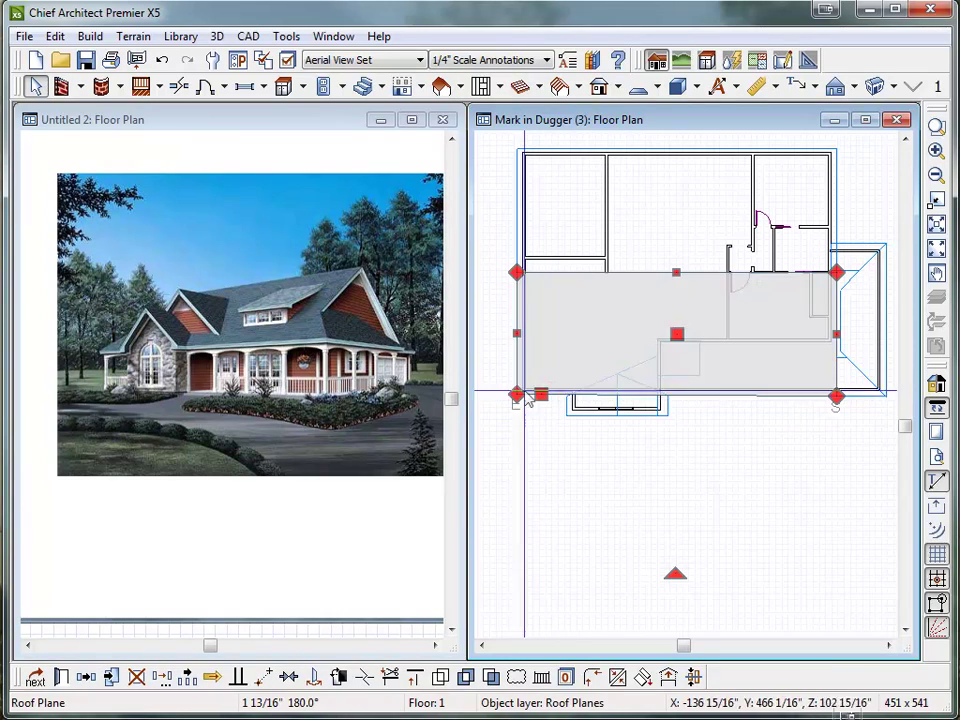
pyautogui.click(722, 455)
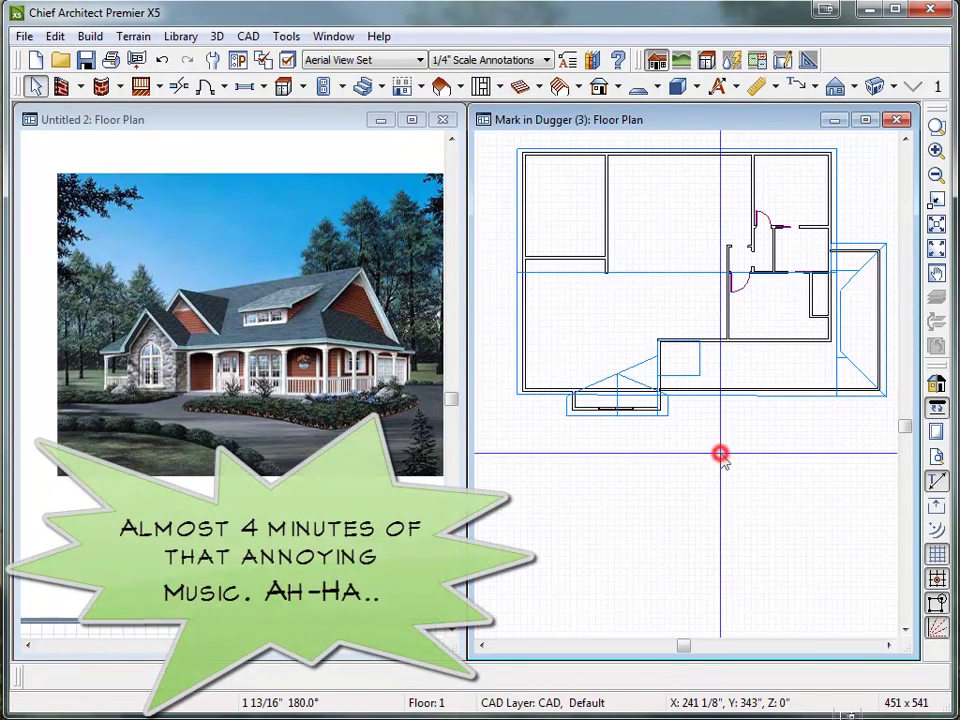
# Examine the front main roof plane's eave line up close to check whether it runs straight
pyautogui.scroll(-2, 724, 461)
pyautogui.scroll(10, 757, 404)
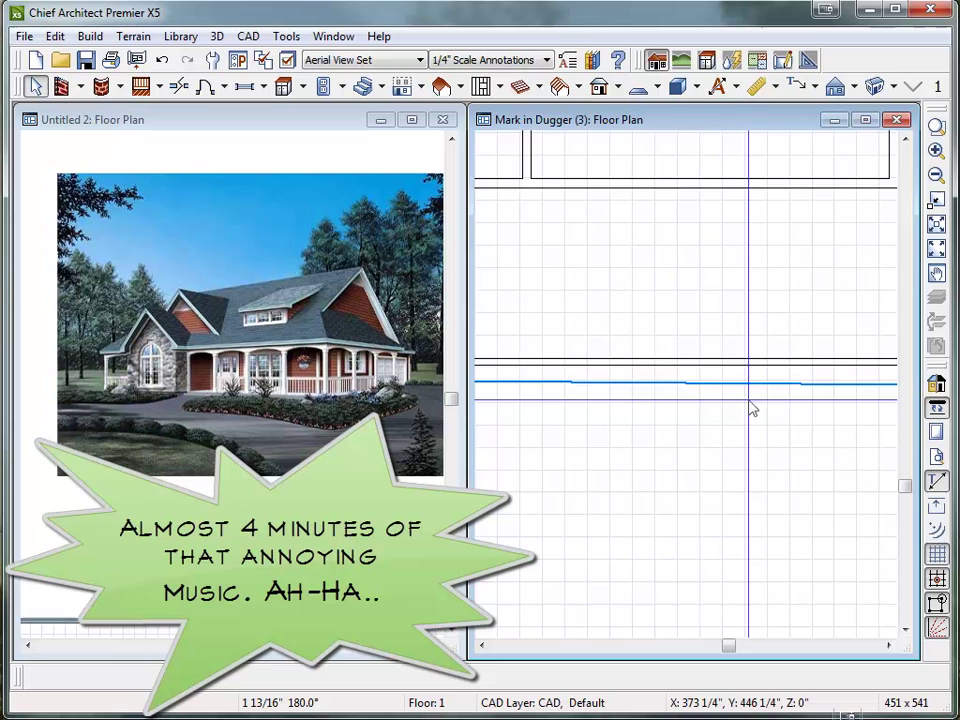
pyautogui.scroll(-3, 630, 405)
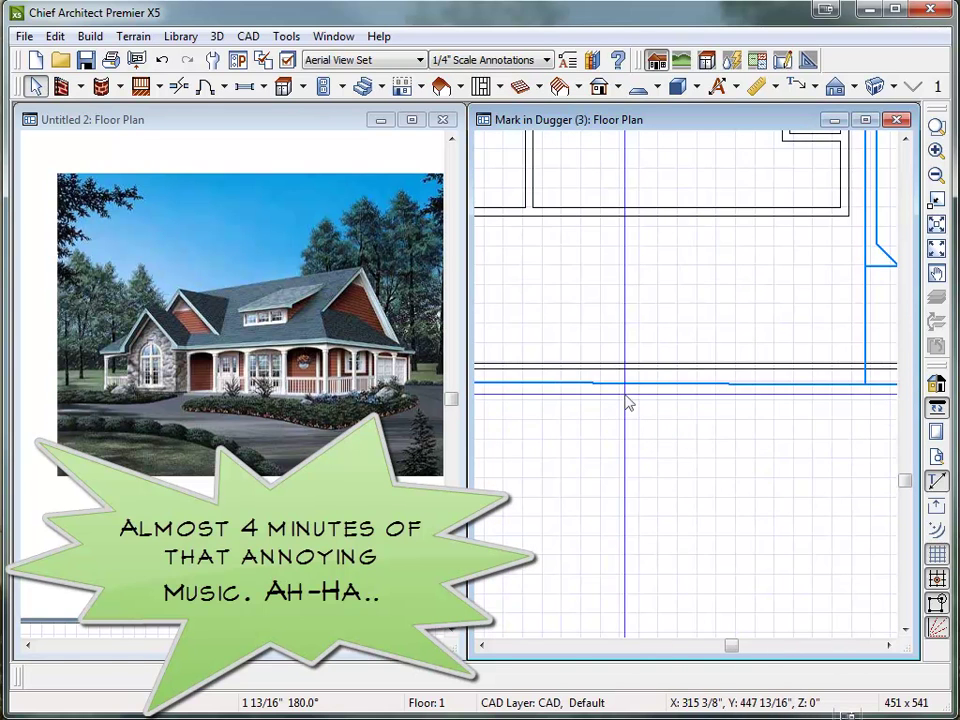
pyautogui.click(615, 388)
pyautogui.scroll(-2, 605, 430)
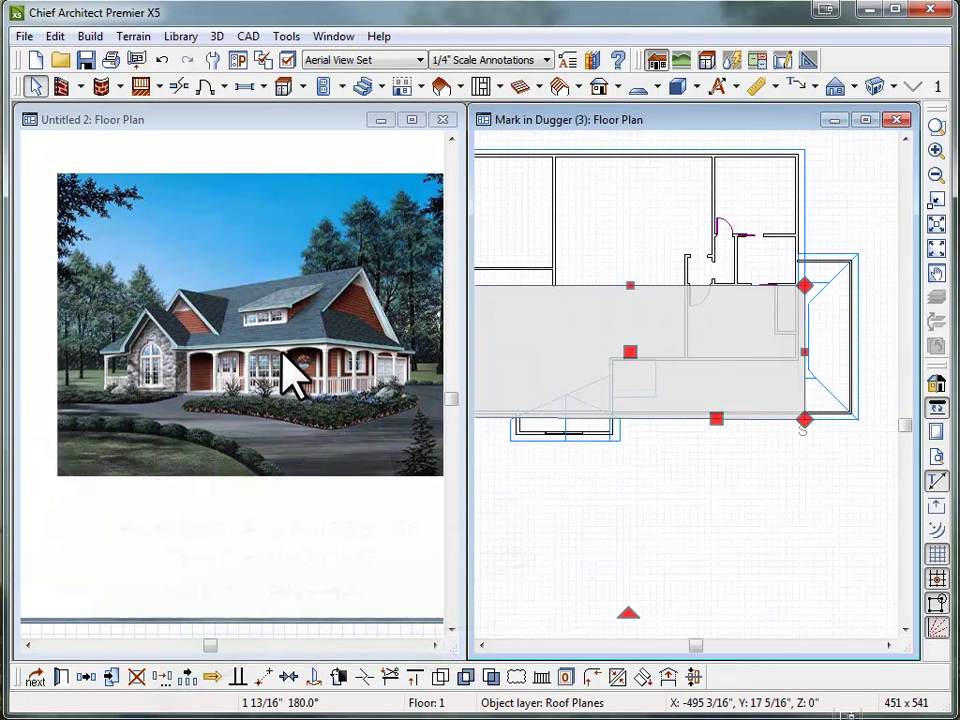
pyautogui.scroll(5, 710, 440)
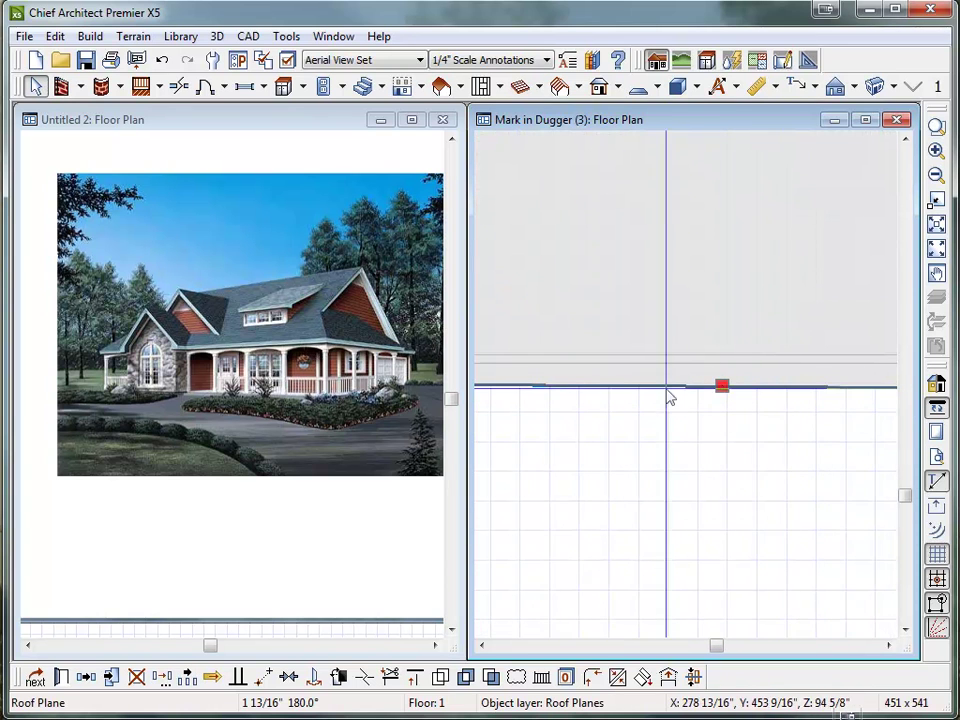
pyautogui.scroll(-1, 927, 472)
pyautogui.click(935, 480)
pyautogui.scroll(-2, 787, 465)
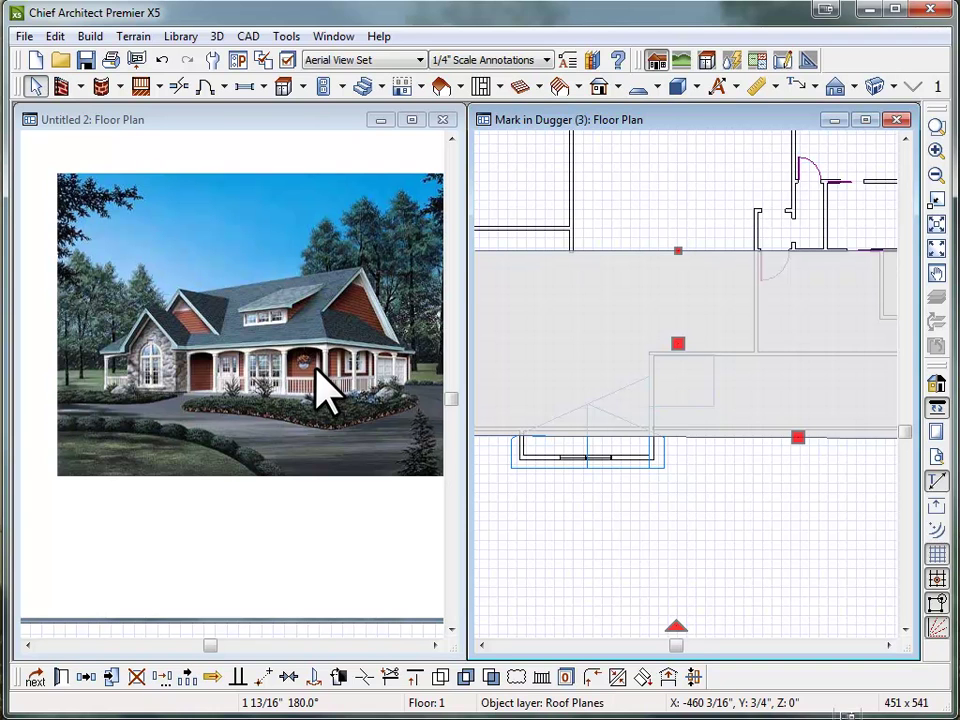
# Select the front main roof plane by its eave and make it parallel to the ridge line
pyautogui.click(735, 440)
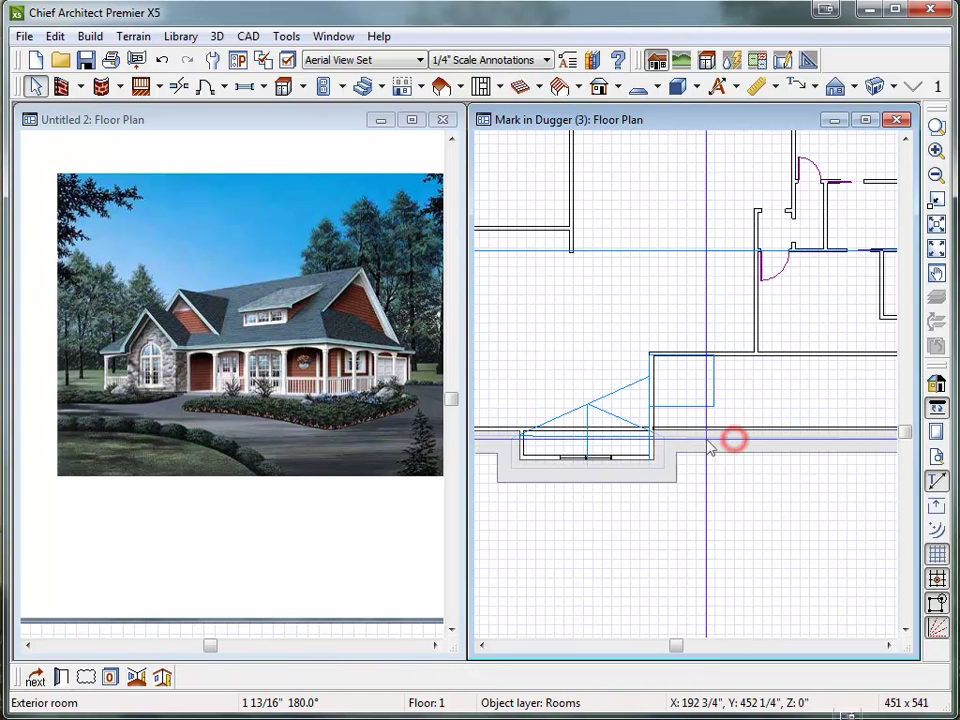
pyautogui.click(714, 437)
pyautogui.scroll(-2, 780, 487)
pyautogui.scroll(1, 780, 487)
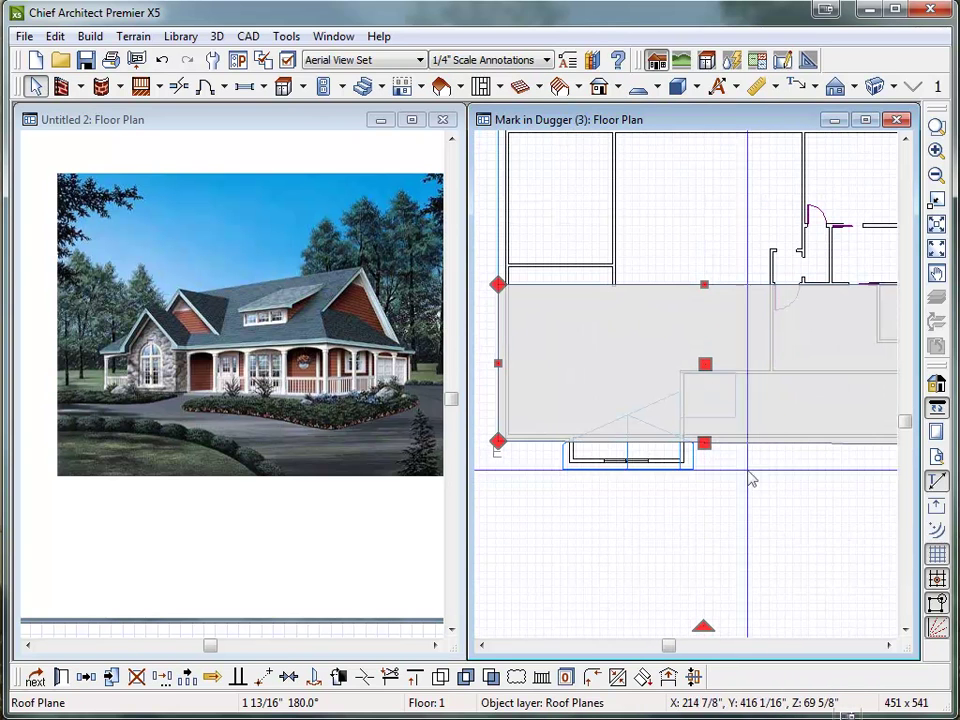
pyautogui.click(238, 680)
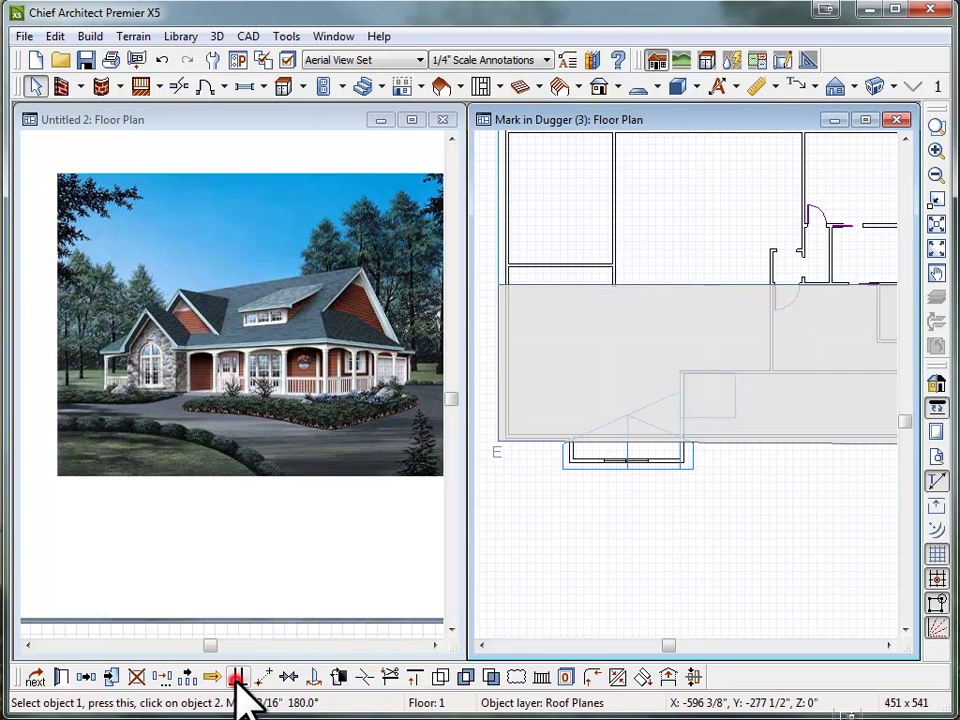
pyautogui.click(688, 287)
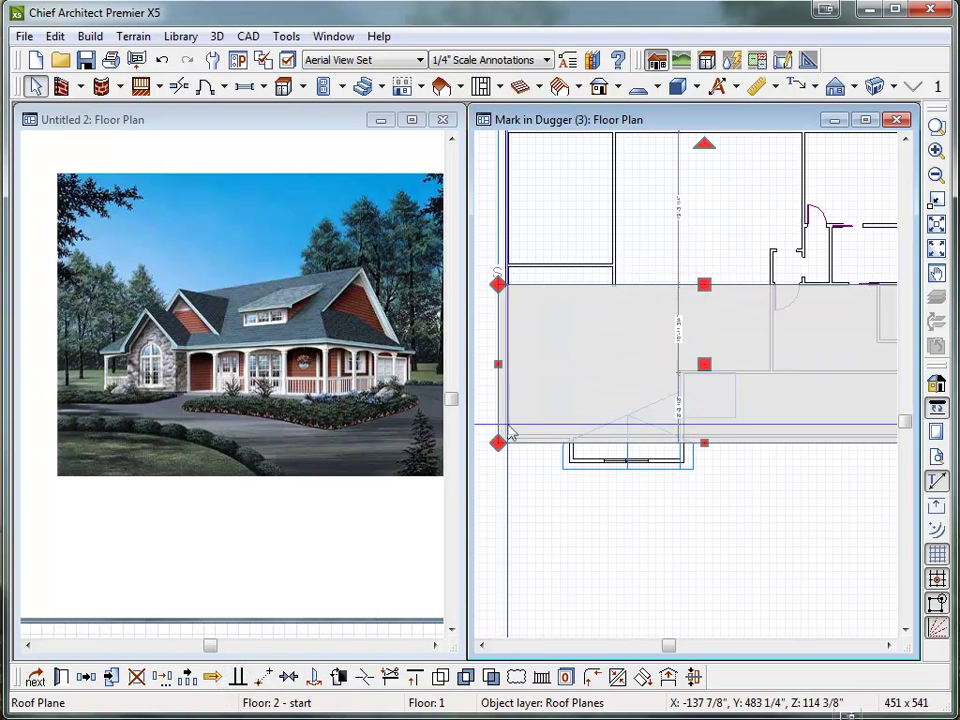
# Pull the front main roof plane's ridge edge back toward the eave and join the plane to the rear roof plane at the ridge
pyautogui.moveTo(705, 285); pyautogui.dragTo(705, 315)
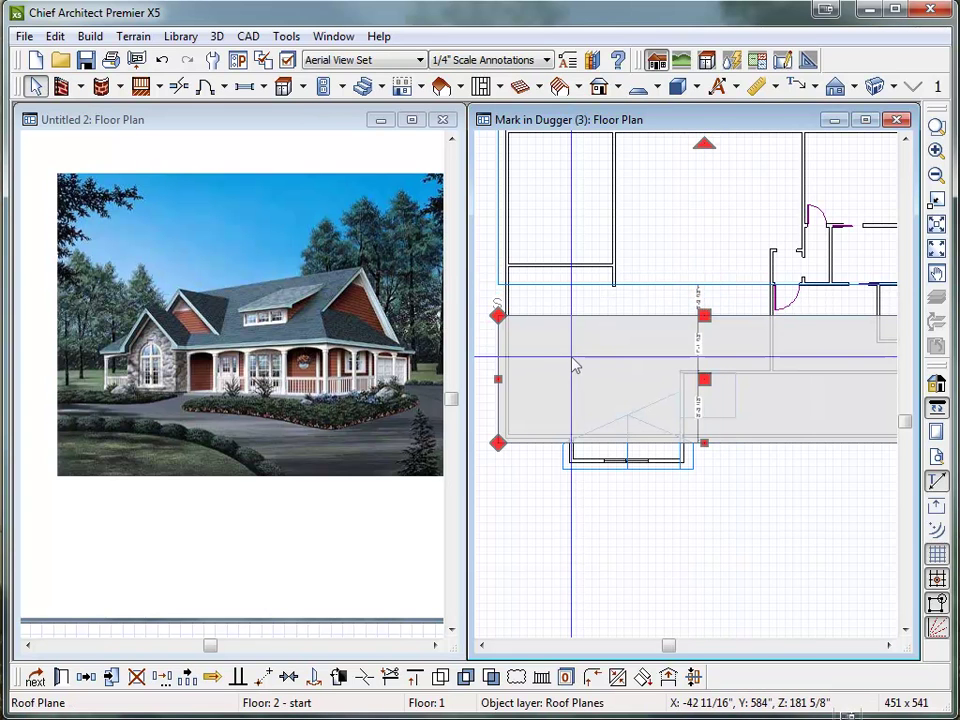
pyautogui.press('2')
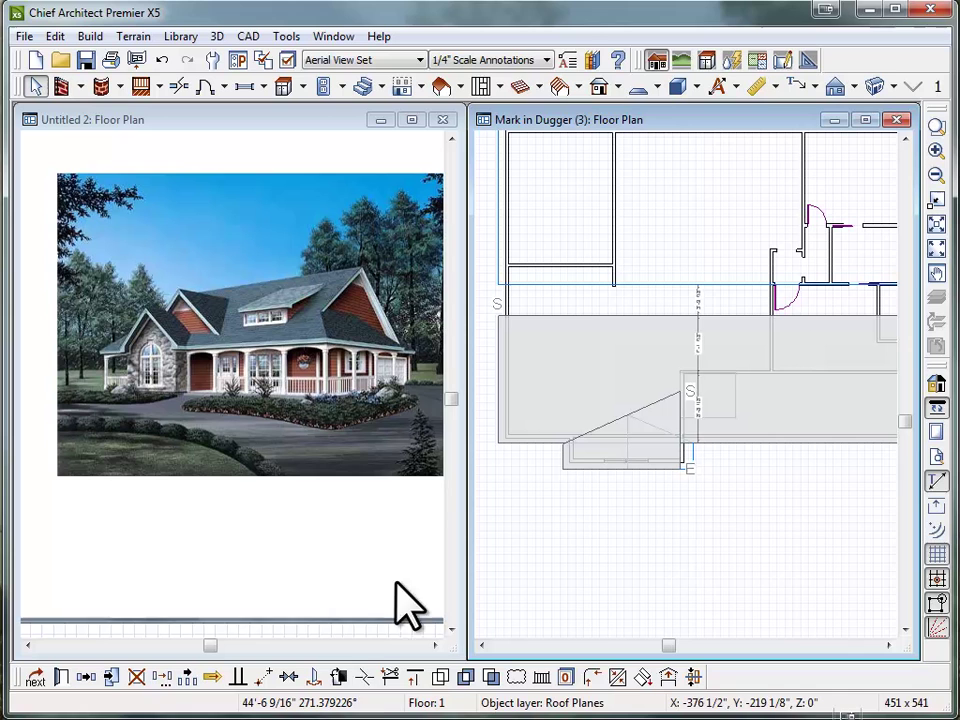
pyautogui.click(617, 677)
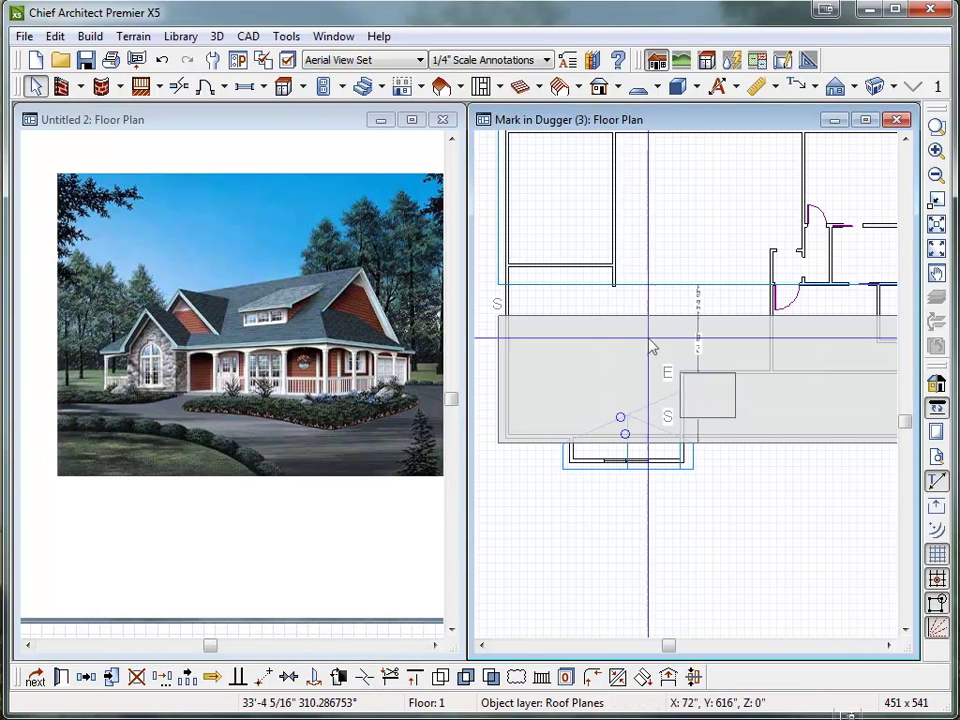
pyautogui.click(660, 284)
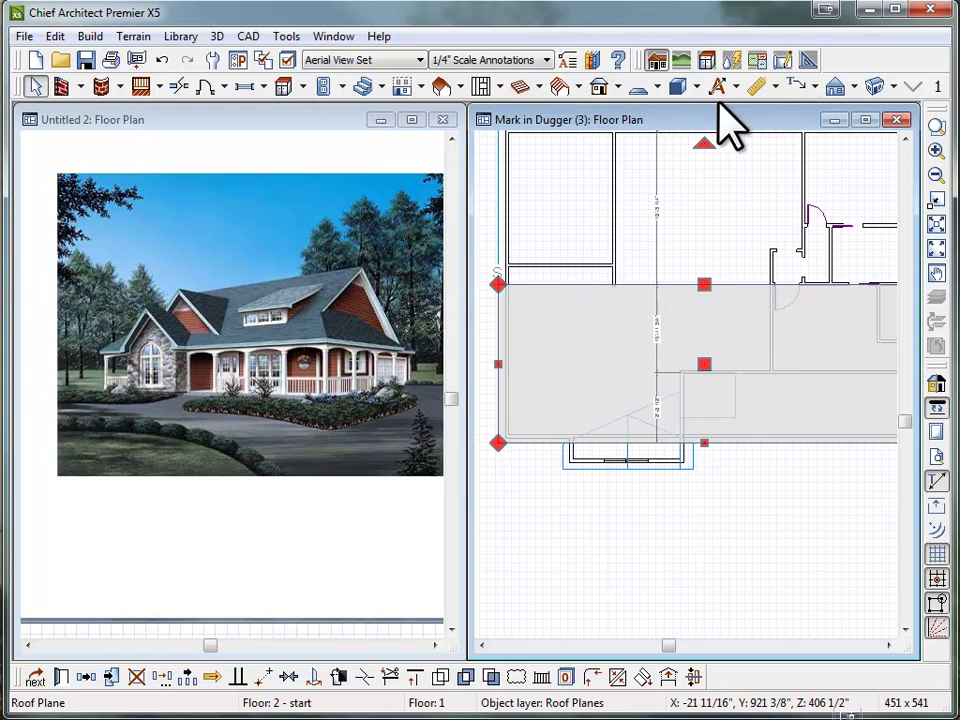
# Create a perspective full overview and examine the main roof's eave and the ridge joint at the gable end
pyautogui.click(872, 86)
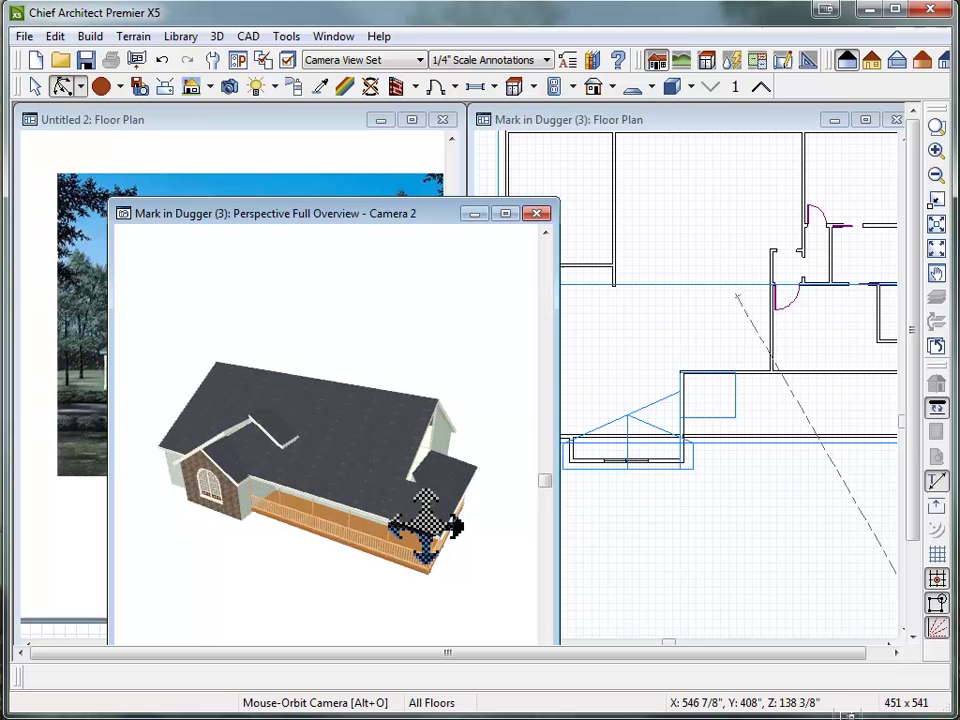
pyautogui.scroll(6, 332, 494)
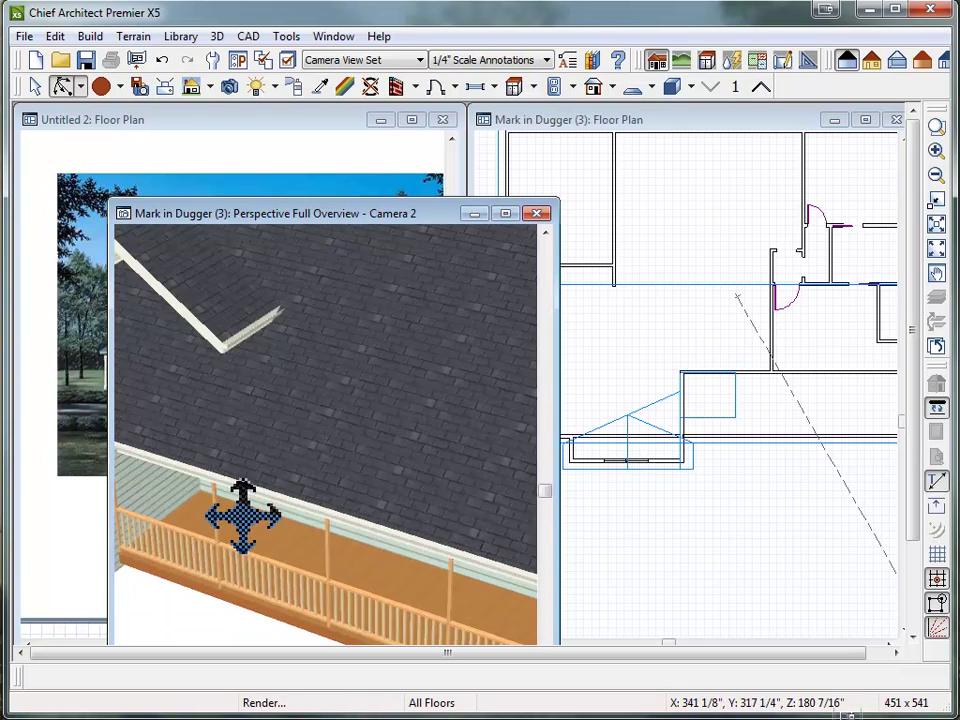
pyautogui.scroll(-2, 243, 516)
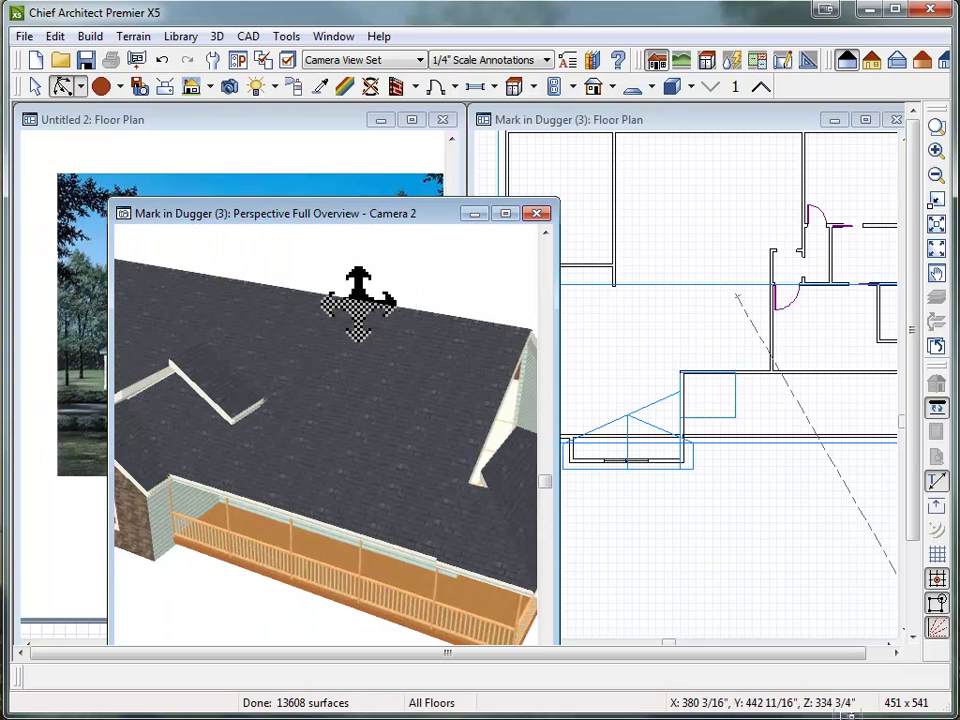
pyautogui.scroll(4, 479, 318)
pyautogui.moveTo(479, 316); pyautogui.dragTo(358, 476)
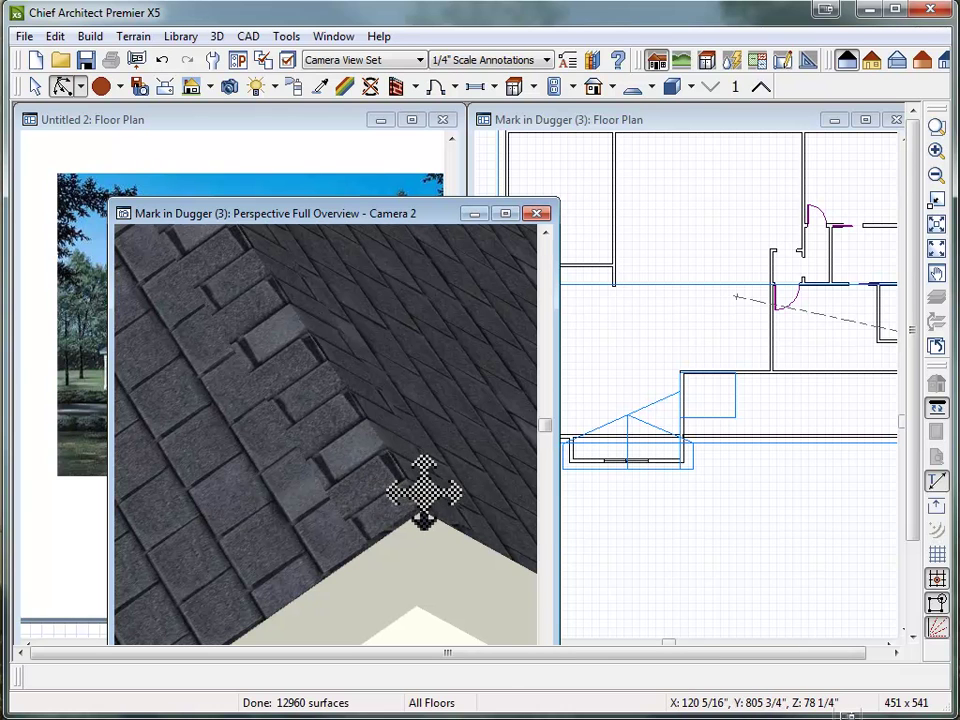
# Try to pull the front roof plane's ridge edge away from the rear plane in the perspective overview
pyautogui.click(307, 491)
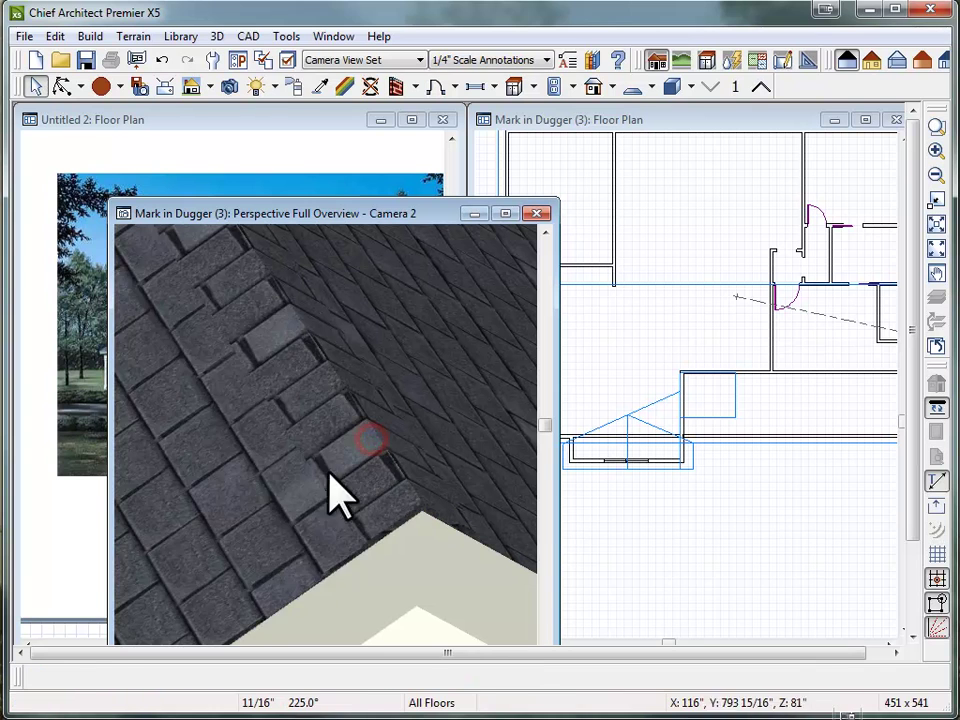
pyautogui.moveTo(373, 445); pyautogui.dragTo(328, 476)
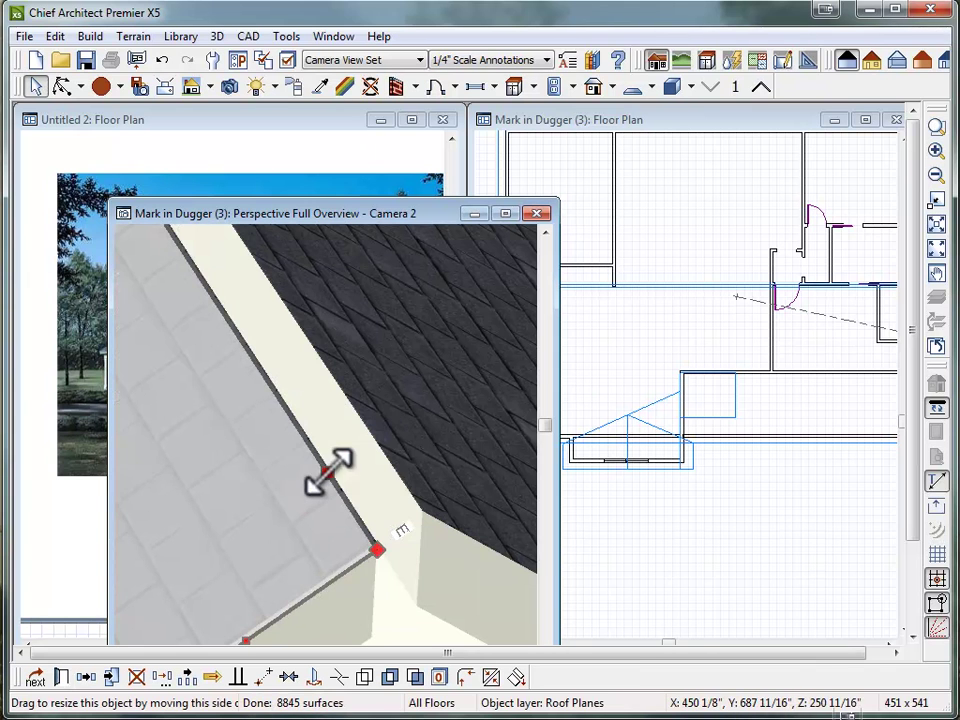
pyautogui.press('Escape')
pyautogui.click(303, 493)
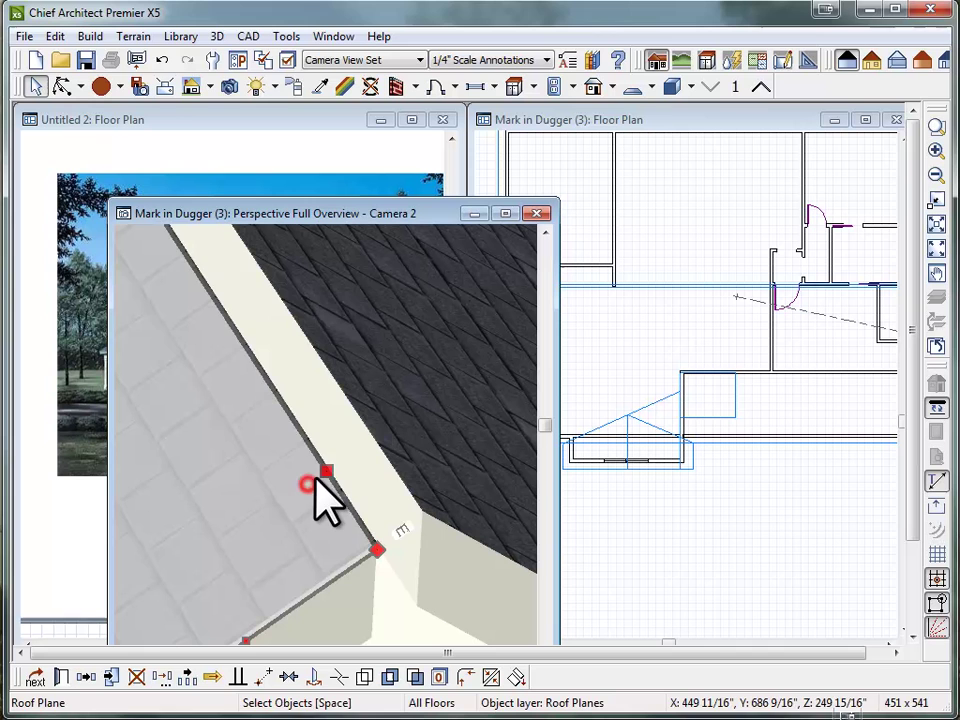
pyautogui.moveTo(324, 472); pyautogui.dragTo(343, 531)
pyautogui.press('Escape')
# Review the gable and side porch roofs in the overview, close it and show the side porch roof planes in the floor plan
pyautogui.scroll(-5, 364, 398)
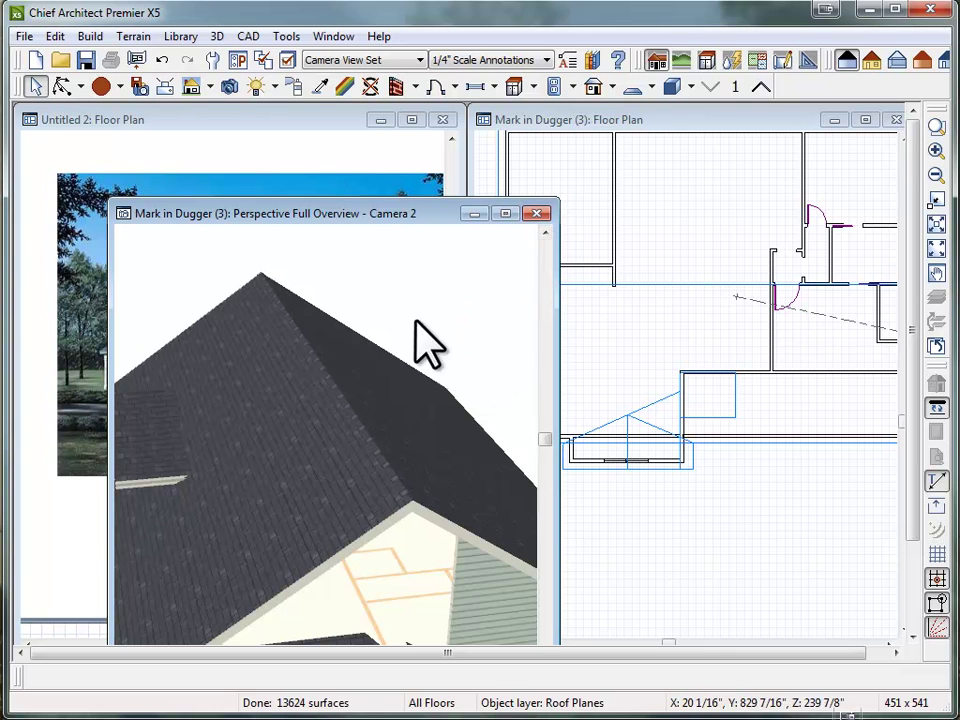
pyautogui.scroll(-3, 272, 360)
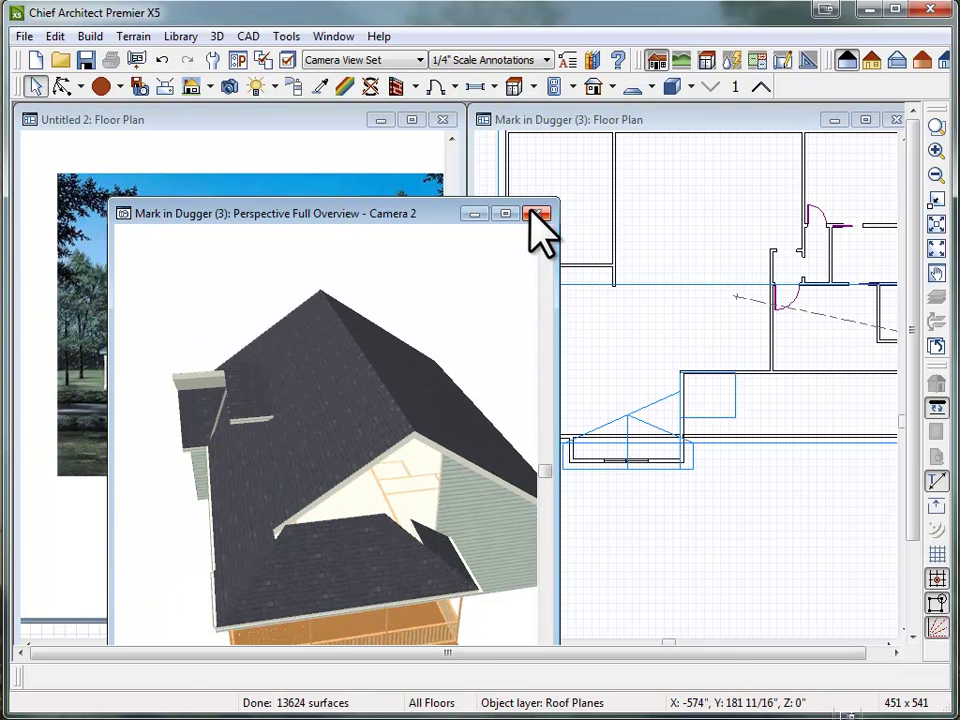
pyautogui.click(534, 213)
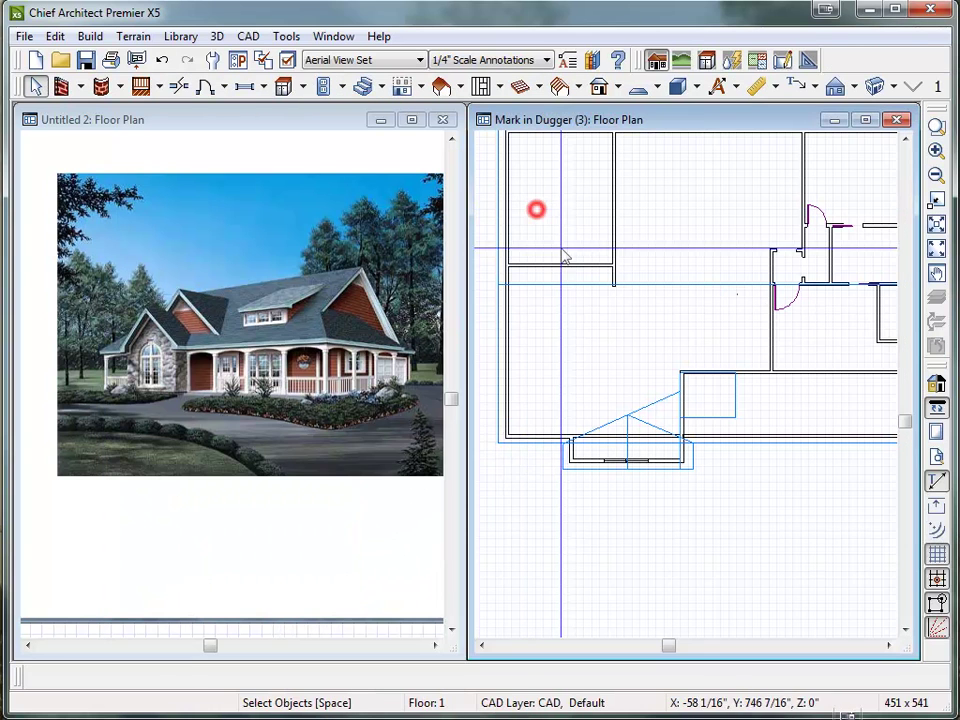
pyautogui.scroll(-3, 632, 520)
pyautogui.scroll(3, 836, 407)
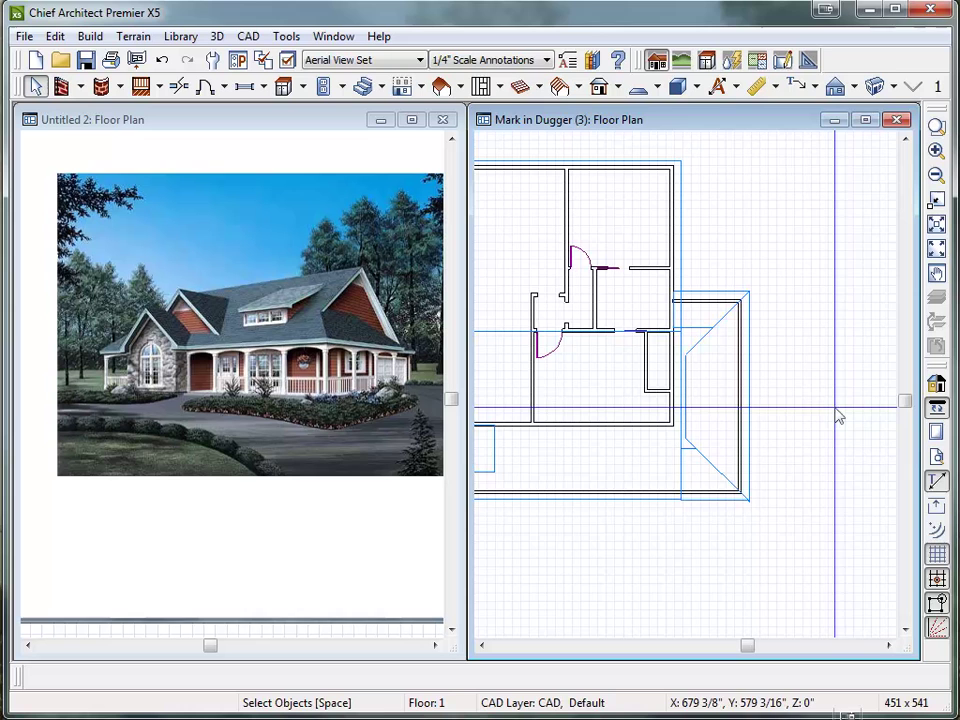
# Compare the eaves of the front main roof plane and the side porch roof, and delete the small roof plane at the porch's front corner
pyautogui.scroll(2, 754, 496)
pyautogui.scroll(-2, 792, 467)
pyautogui.scroll(2, 757, 499)
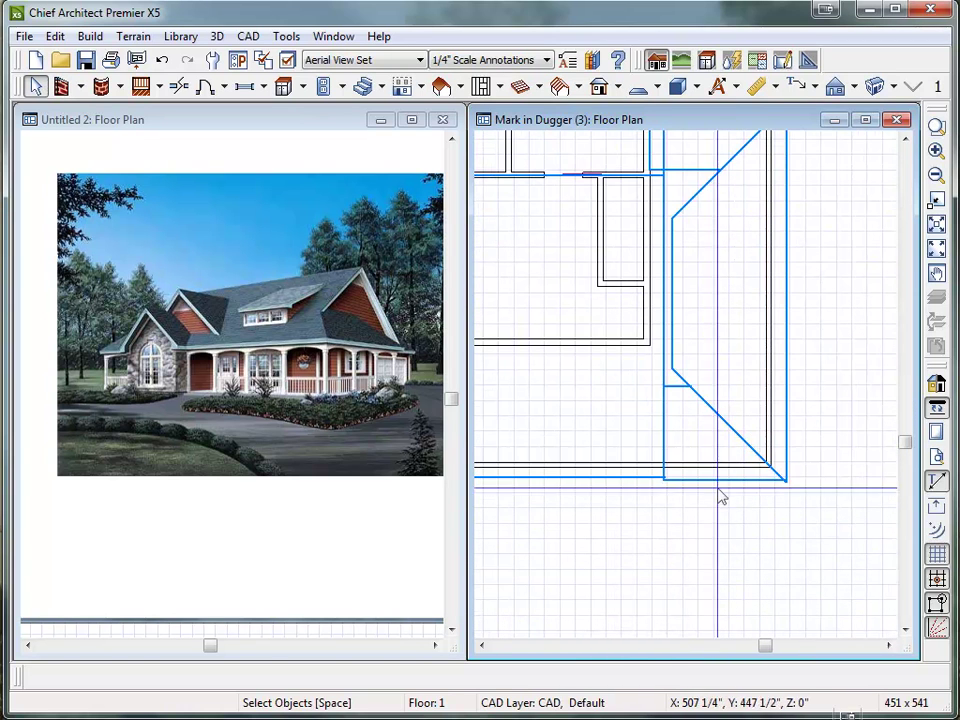
pyautogui.click(713, 481)
pyautogui.click(600, 480)
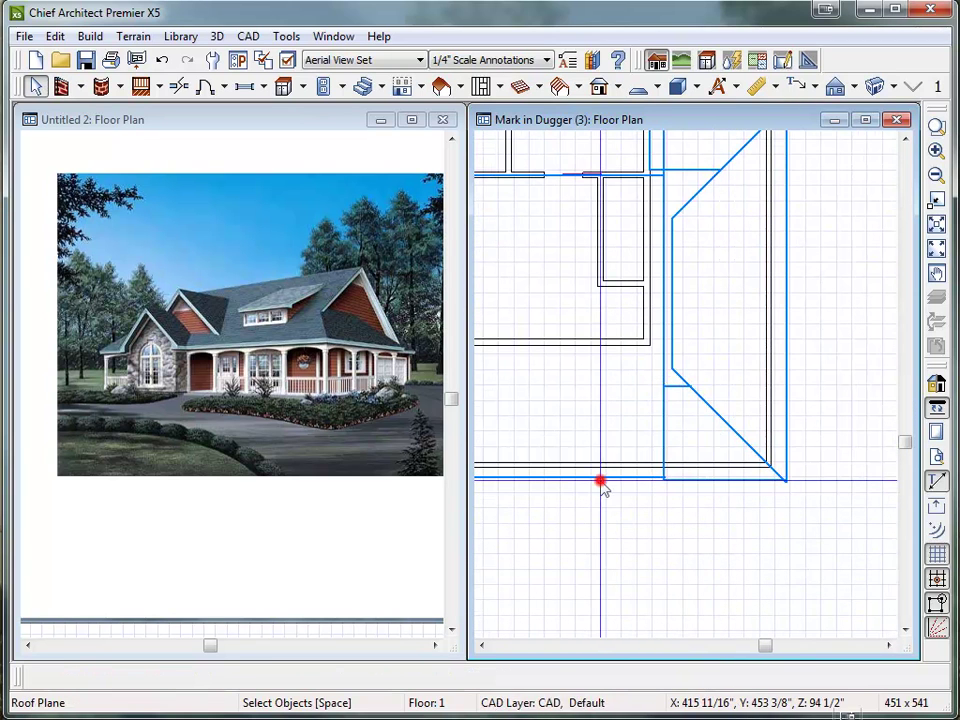
pyautogui.click(602, 478)
pyautogui.click(613, 516)
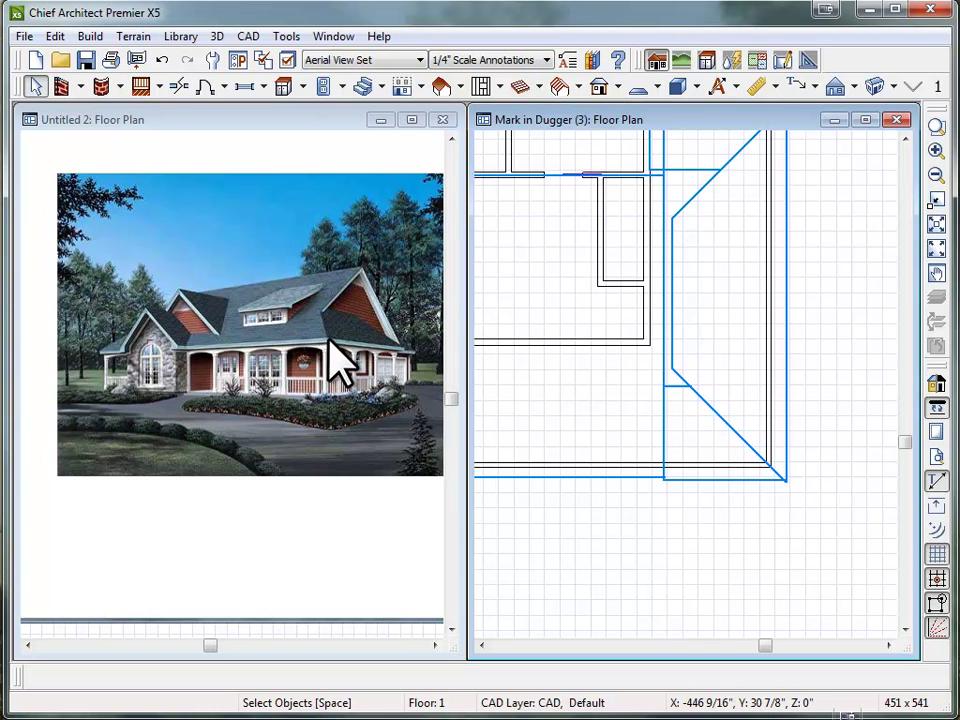
pyautogui.click(598, 482)
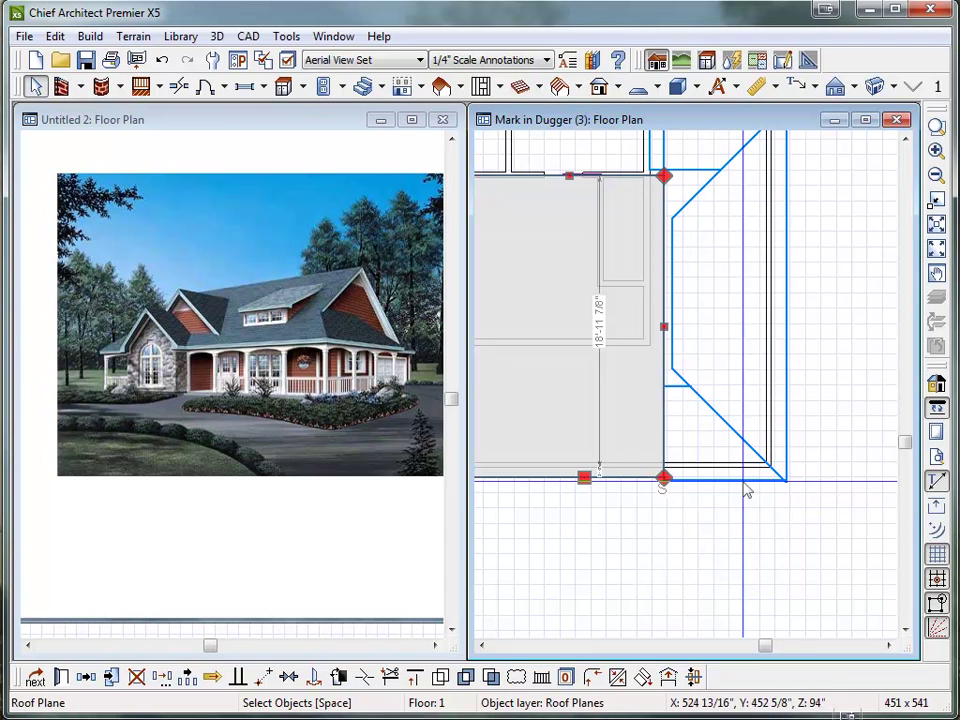
pyautogui.click(700, 474)
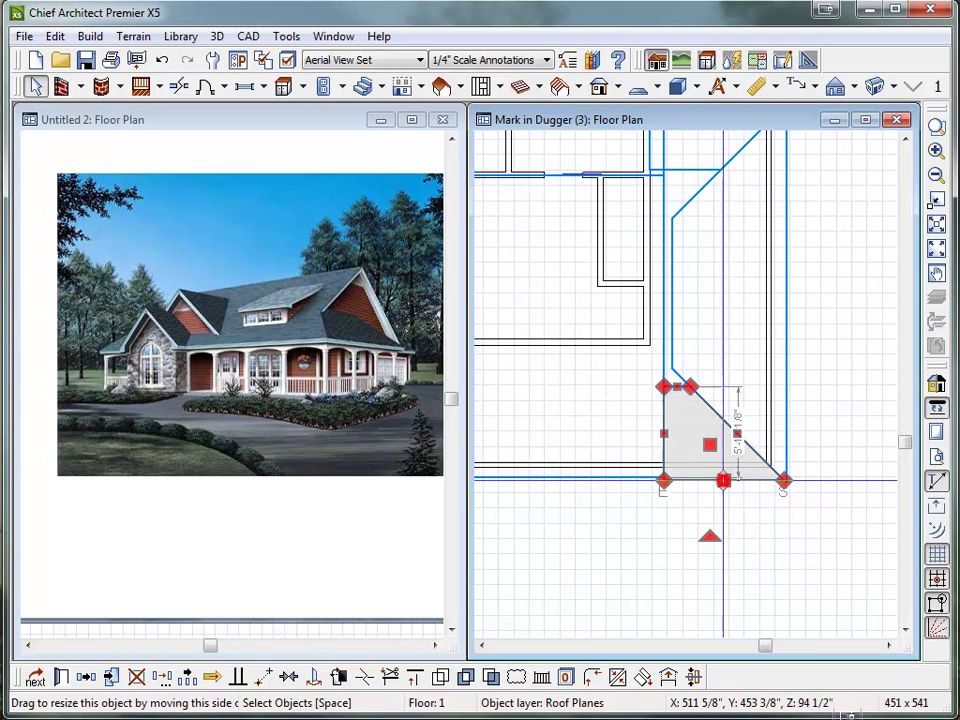
pyautogui.click(137, 678)
# Break the front main roof plane's gable edge near the porch hip and join its lower segment to the side porch roof plane
pyautogui.click(667, 452)
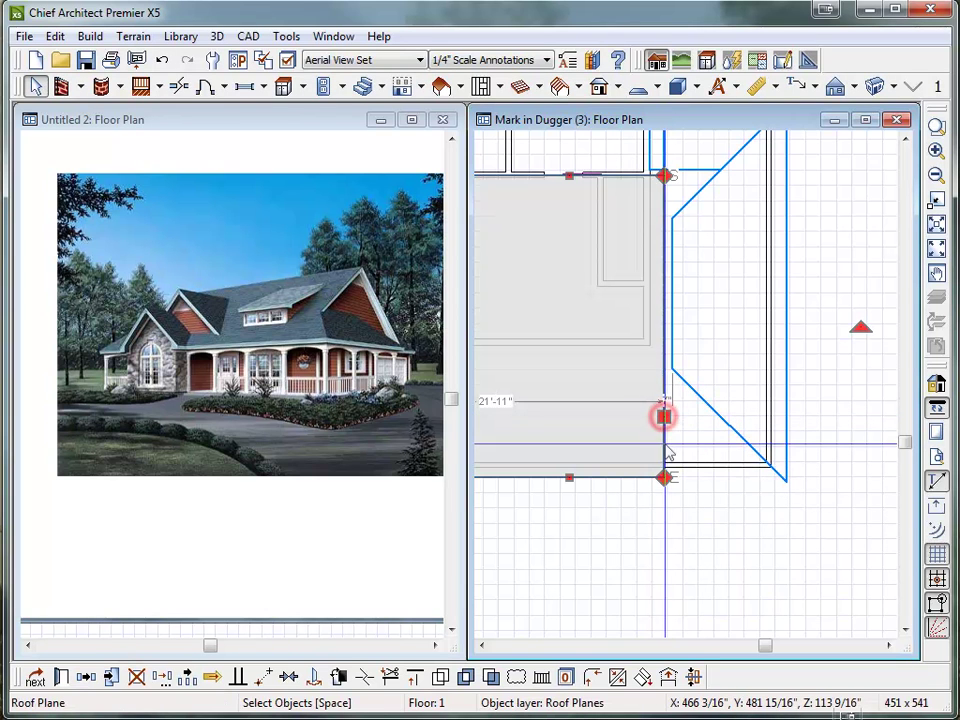
pyautogui.moveTo(665, 418); pyautogui.dragTo(664, 369)
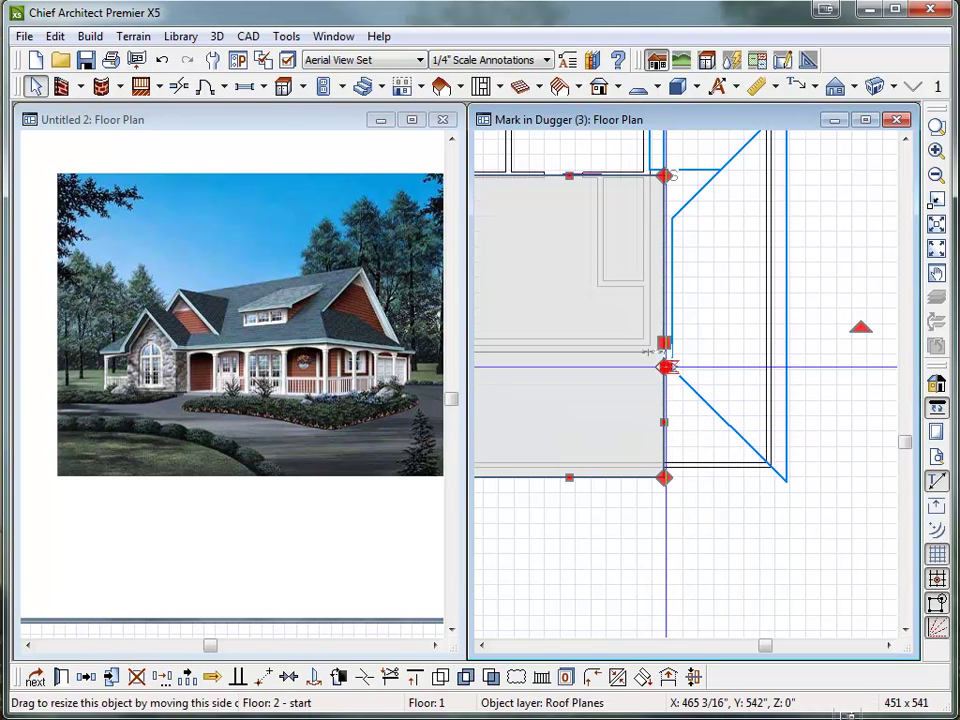
pyautogui.click(664, 447)
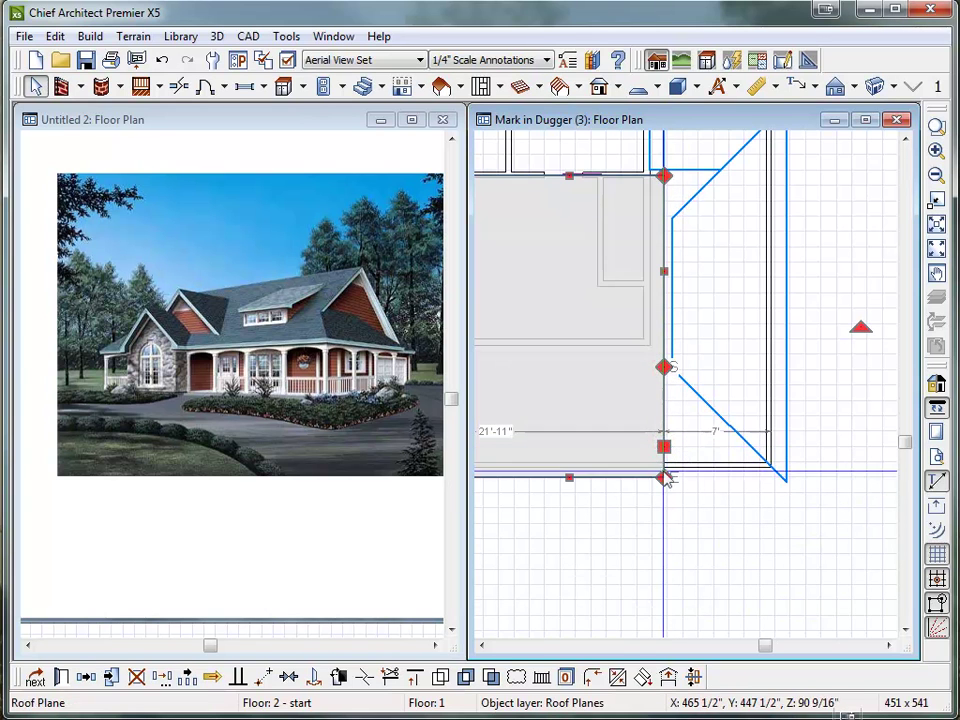
pyautogui.click(616, 677)
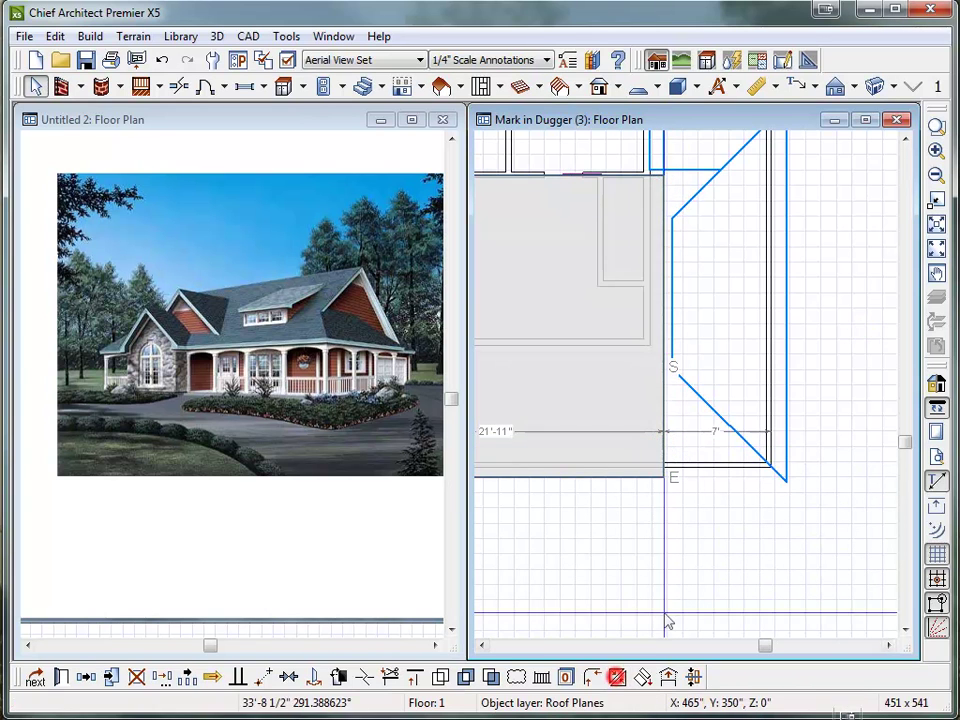
pyautogui.click(726, 434)
# Extend the side porch roof plane's upper edge back to the house's outer wall
pyautogui.scroll(4, 740, 592)
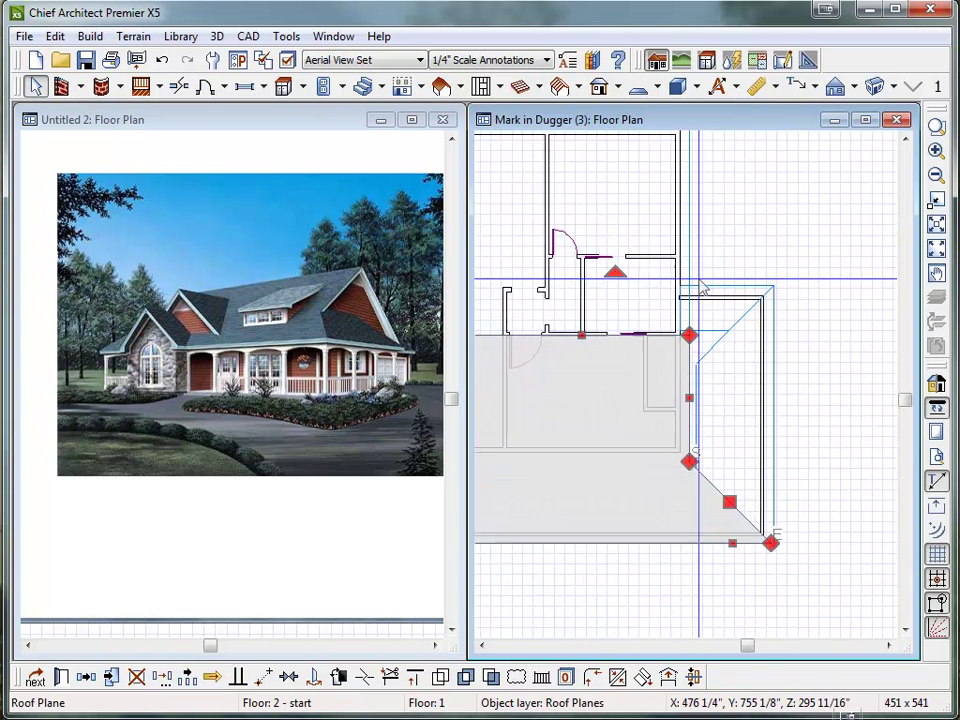
pyautogui.click(691, 499)
pyautogui.moveTo(691, 499); pyautogui.dragTo(647, 496)
# Extend the rear corner porch roof plane's upper edge until it meets the side porch plane's hip end at the house wall
pyautogui.click(711, 352)
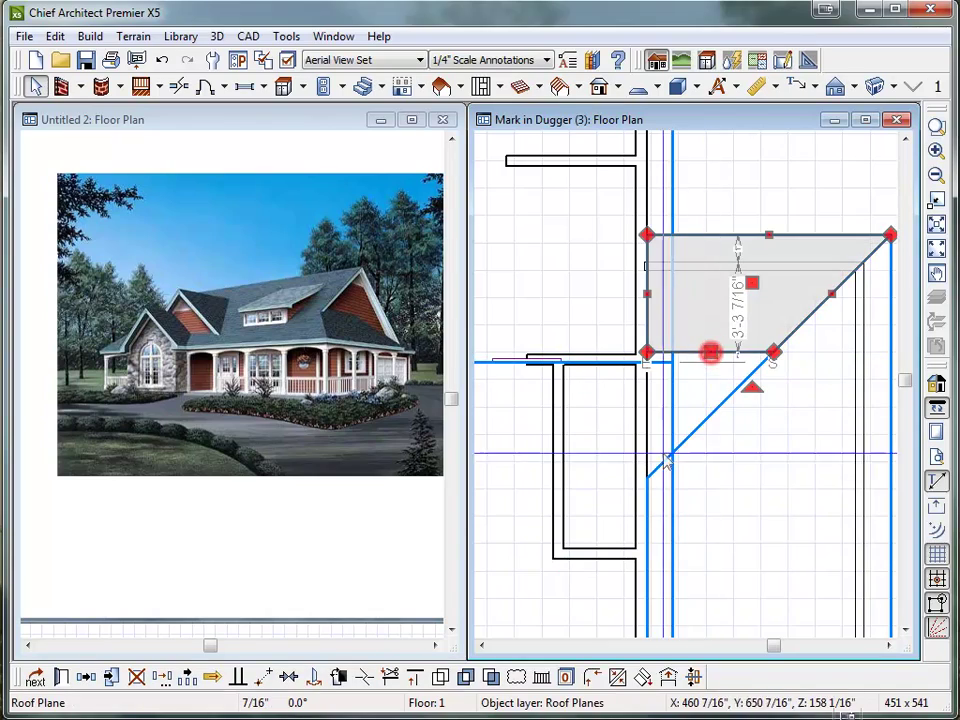
pyautogui.doubleClick(708, 352)
pyautogui.click(378, 573)
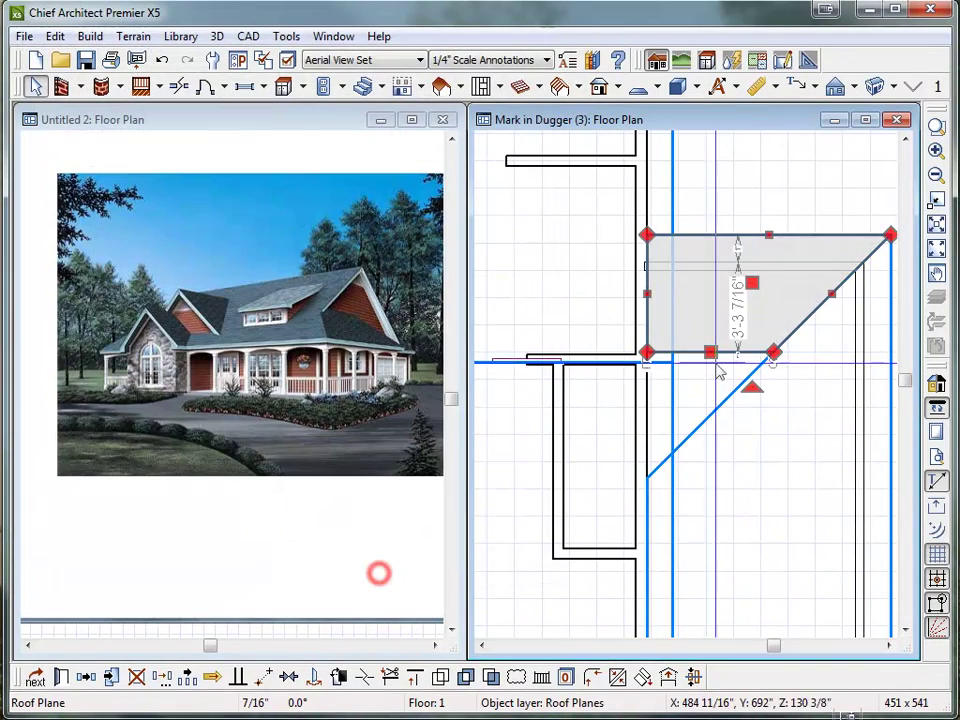
pyautogui.moveTo(710, 352); pyautogui.dragTo(644, 476)
pyautogui.click(741, 474)
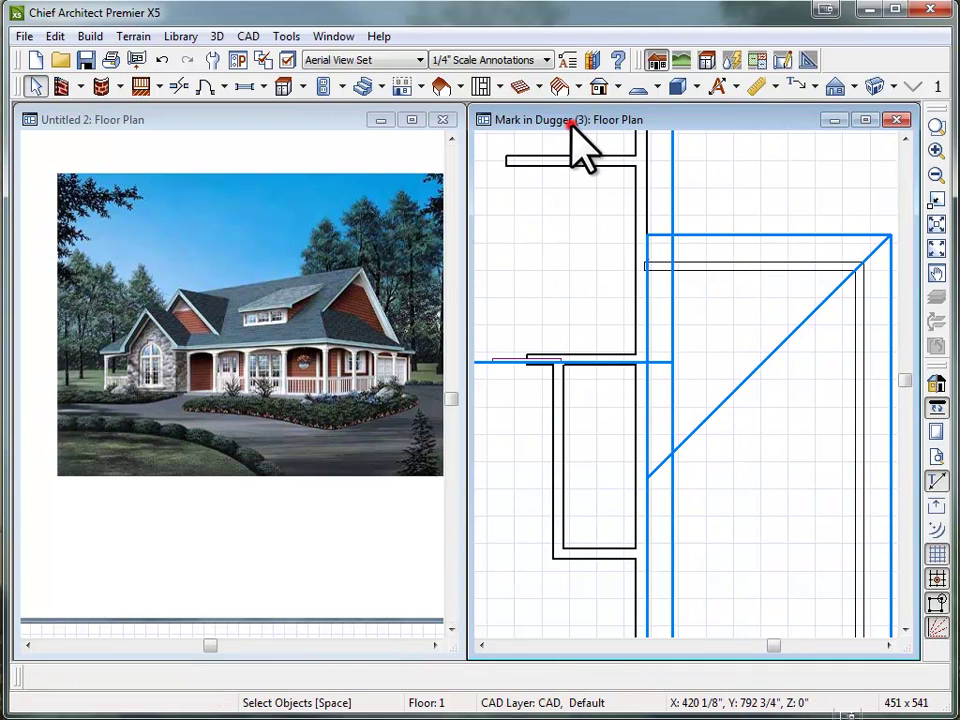
# Create a perspective full overview and examine the wraparound porch roof, especially the fascia alignment at the front hip corner
pyautogui.scroll(-4, 635, 235)
pyautogui.click(870, 85)
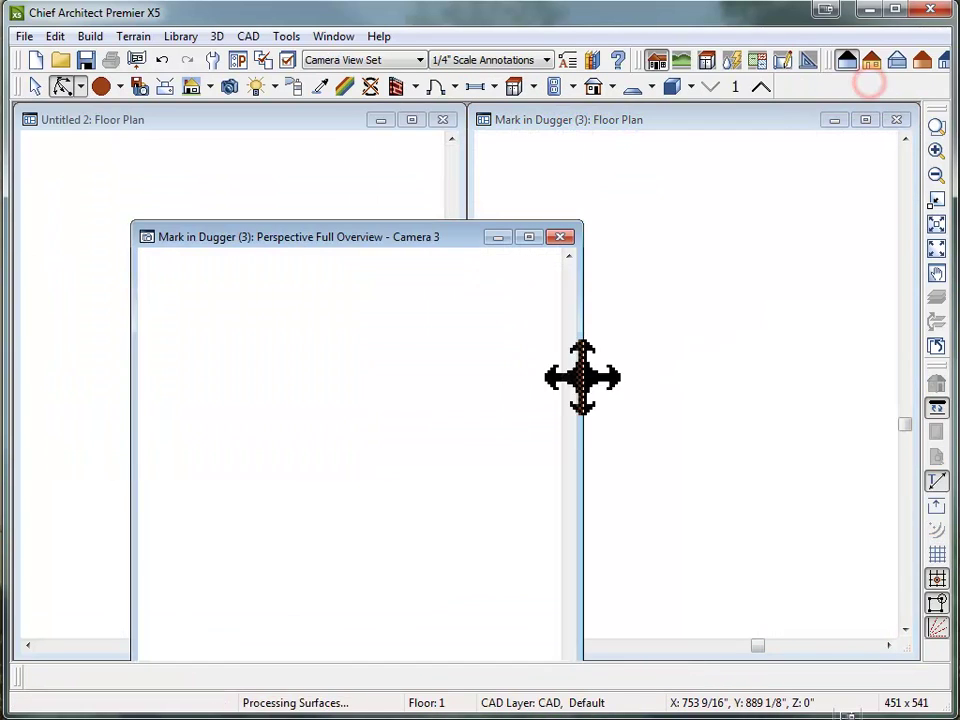
pyautogui.moveTo(470, 598); pyautogui.dragTo(381, 527)
pyautogui.scroll(4, 360, 521)
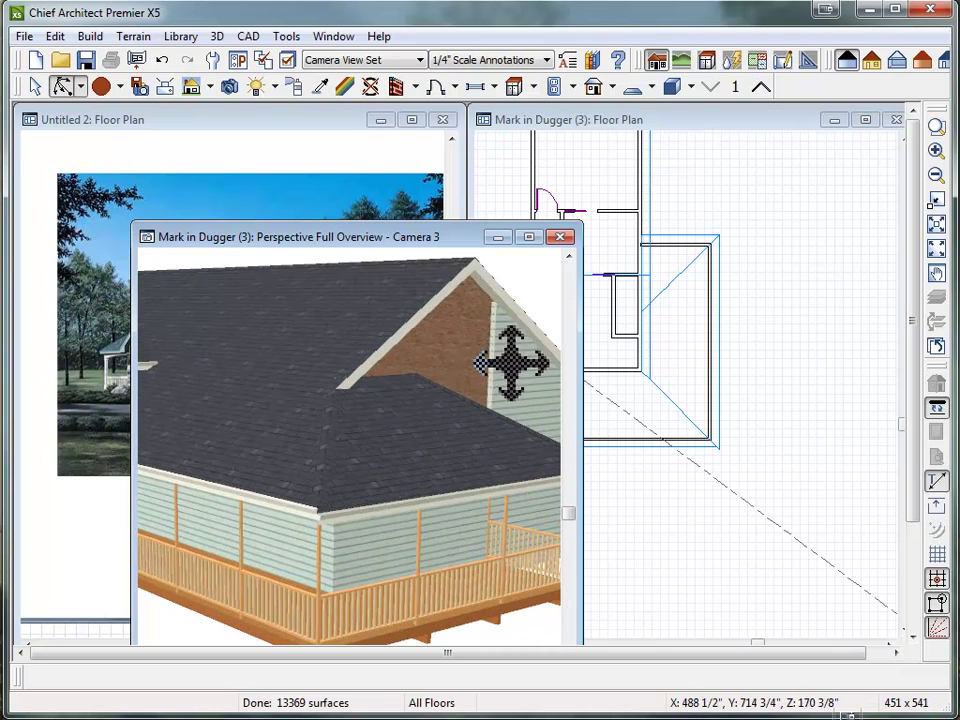
pyautogui.scroll(-3, 450, 467)
pyautogui.moveTo(437, 463); pyautogui.dragTo(454, 446)
pyautogui.scroll(6, 431, 467)
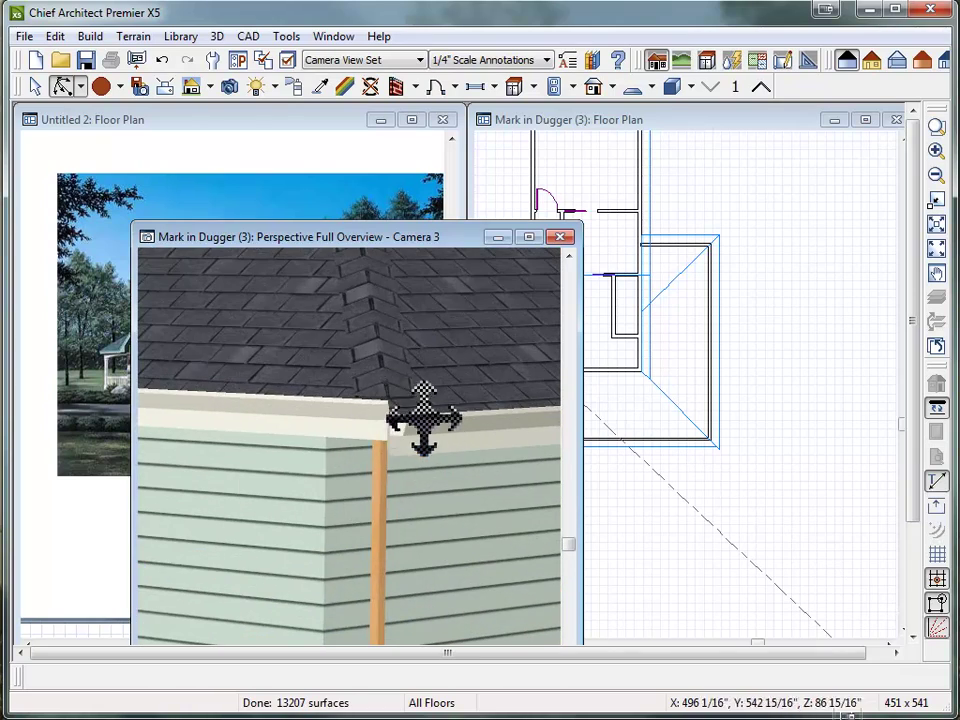
pyautogui.scroll(-6, 430, 460)
# Set the front main roof plane's fascia top height to 96" with its pitch locked
pyautogui.press('space')
pyautogui.click(372, 472)
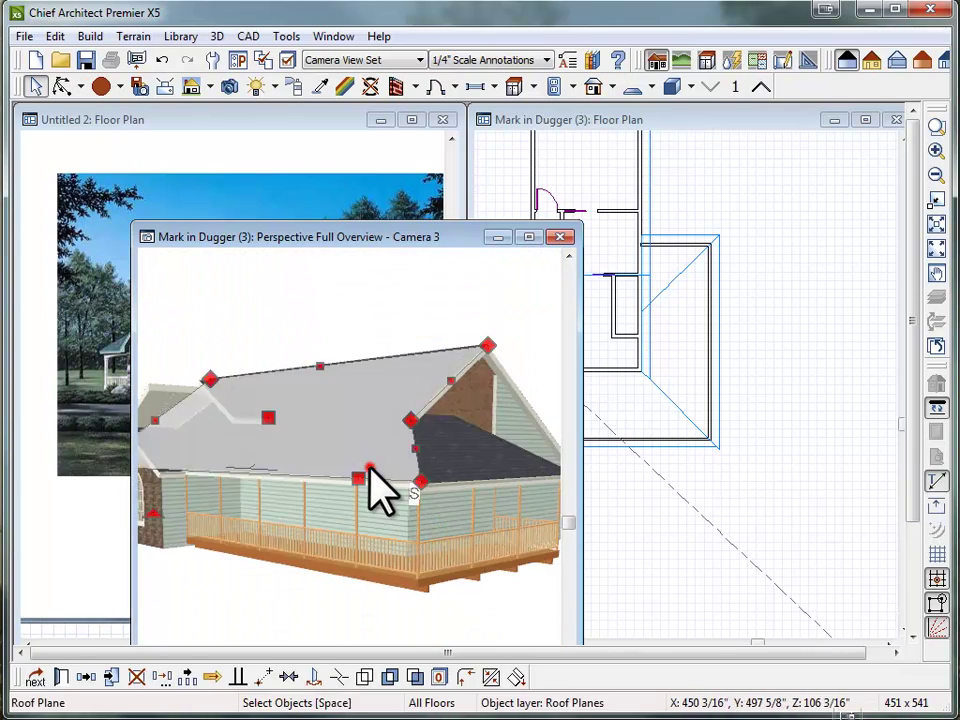
pyautogui.doubleClick(371, 471)
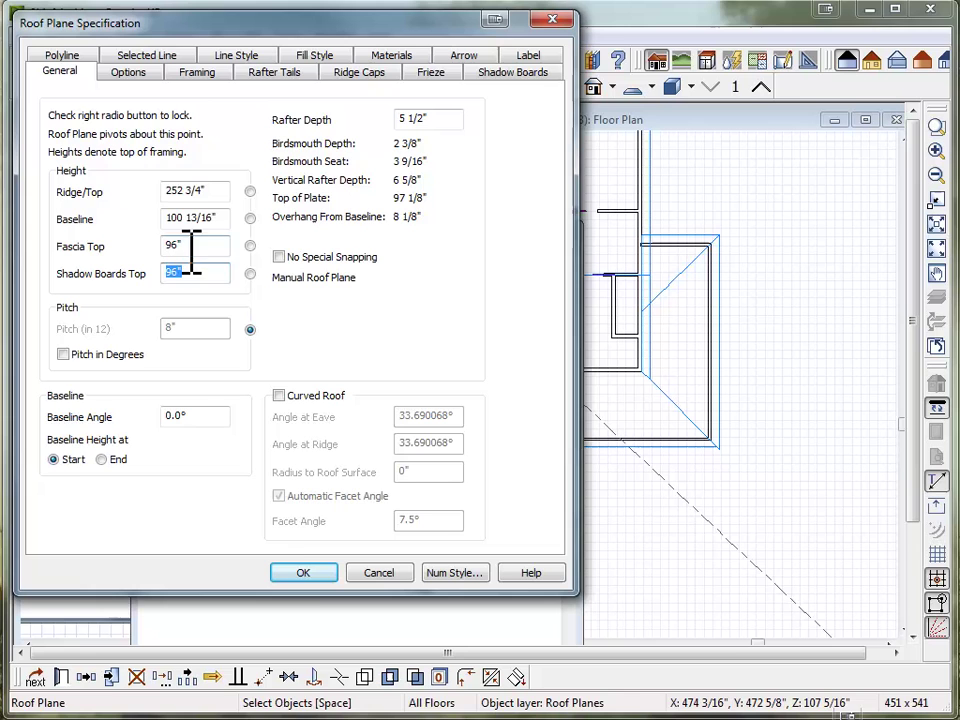
pyautogui.click(300, 573)
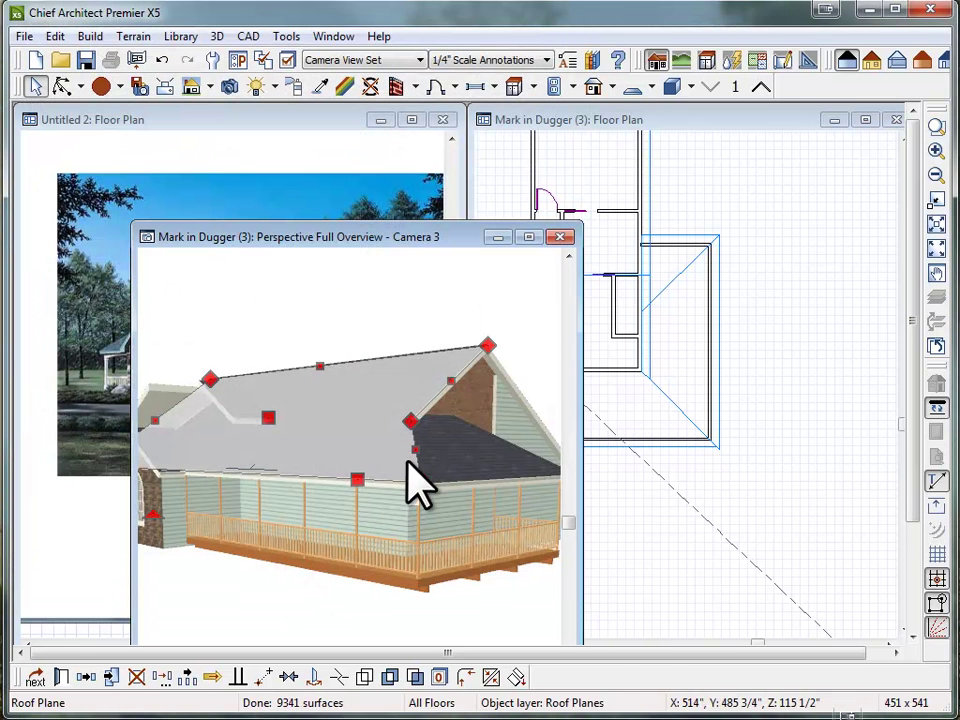
# Lock the side porch roof plane's pitch and set its fascia top height to 96"
pyautogui.click(717, 372)
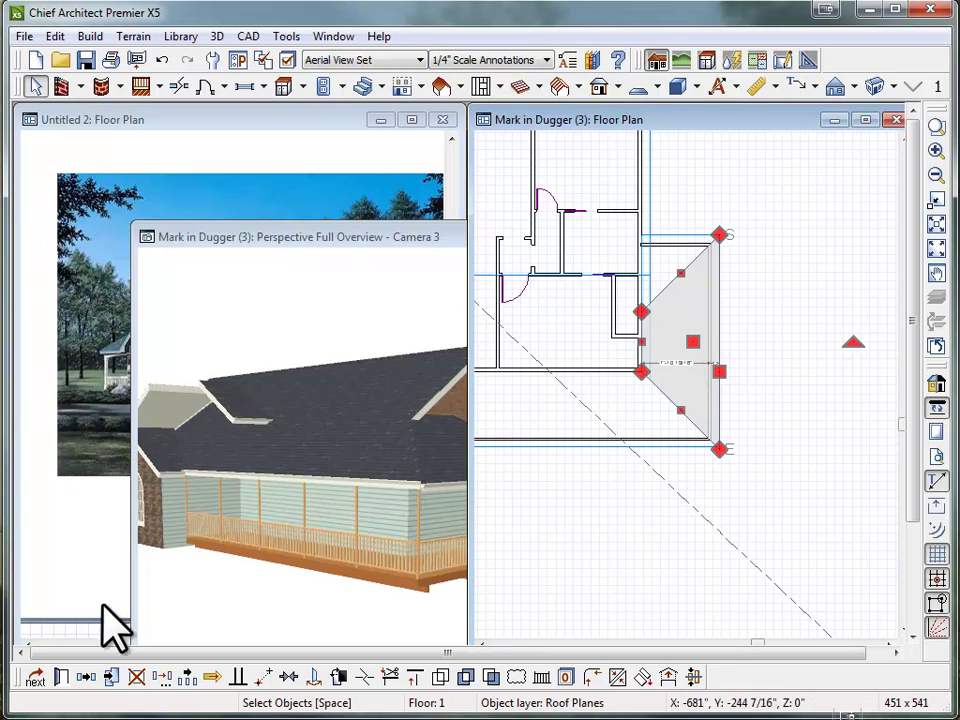
pyautogui.click(62, 677)
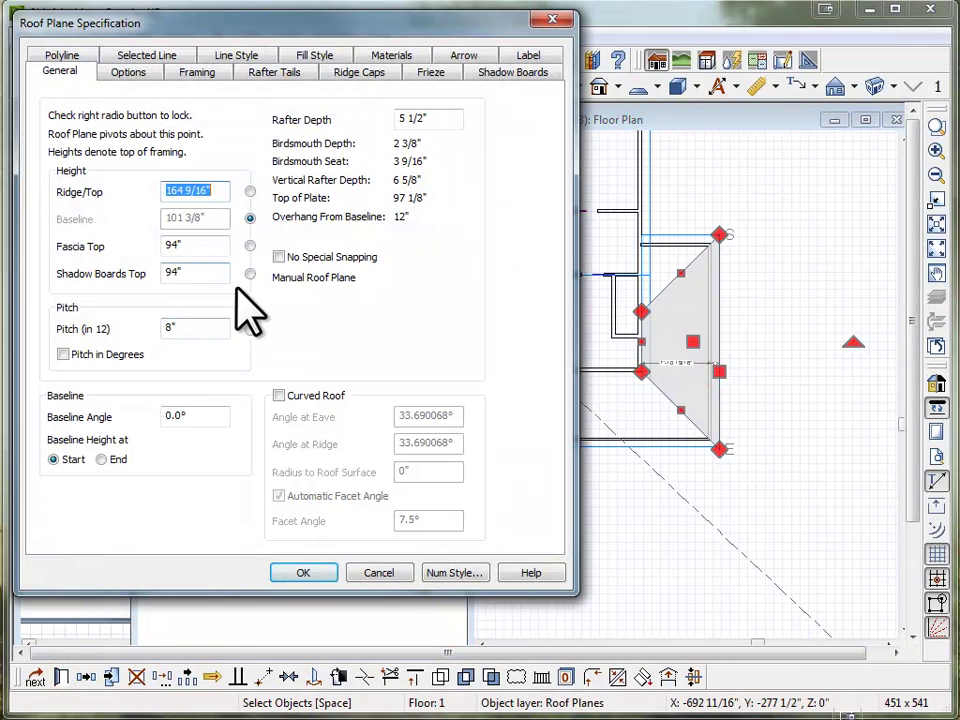
pyautogui.click(250, 330)
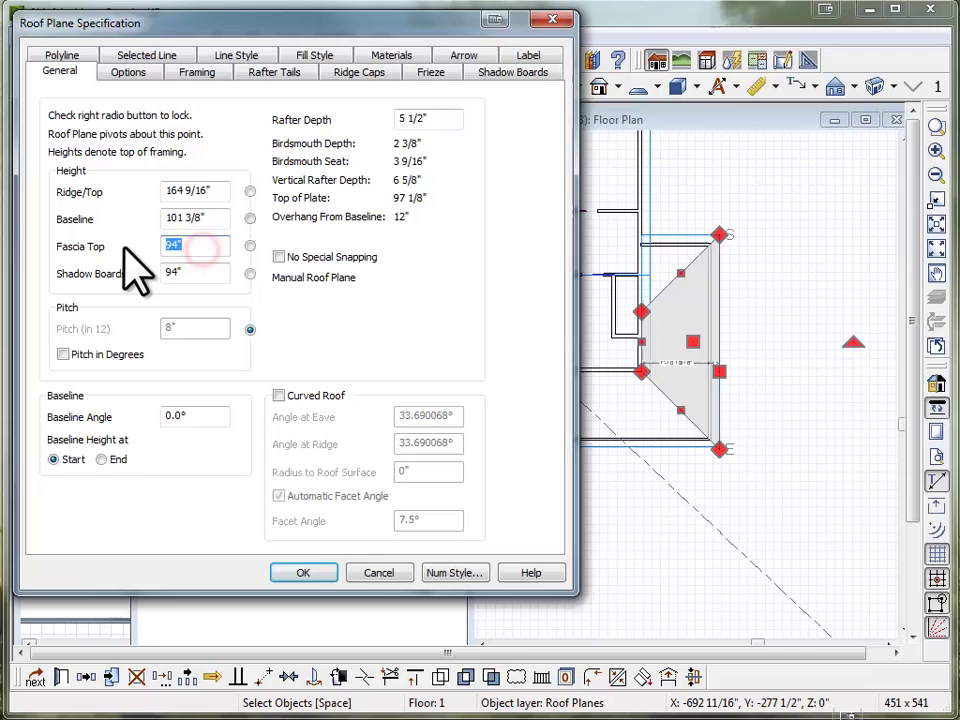
pyautogui.write('96')
pyautogui.press('Return')
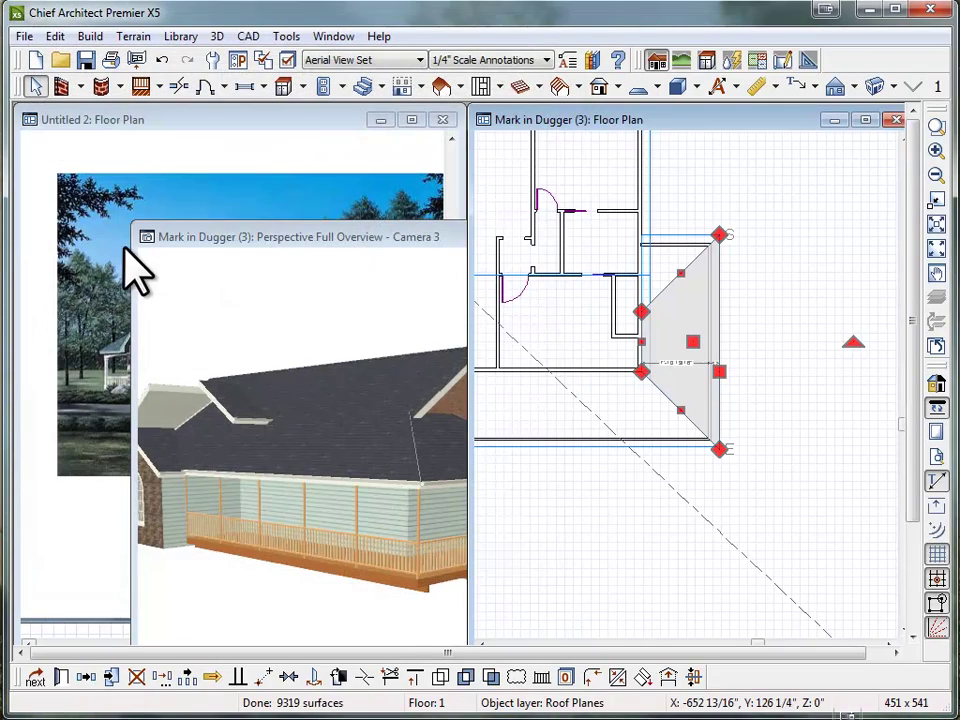
# Lock the pitch of the porch's rear corner roof plane and set its fascia top height to 96"
pyautogui.doubleClick(676, 237)
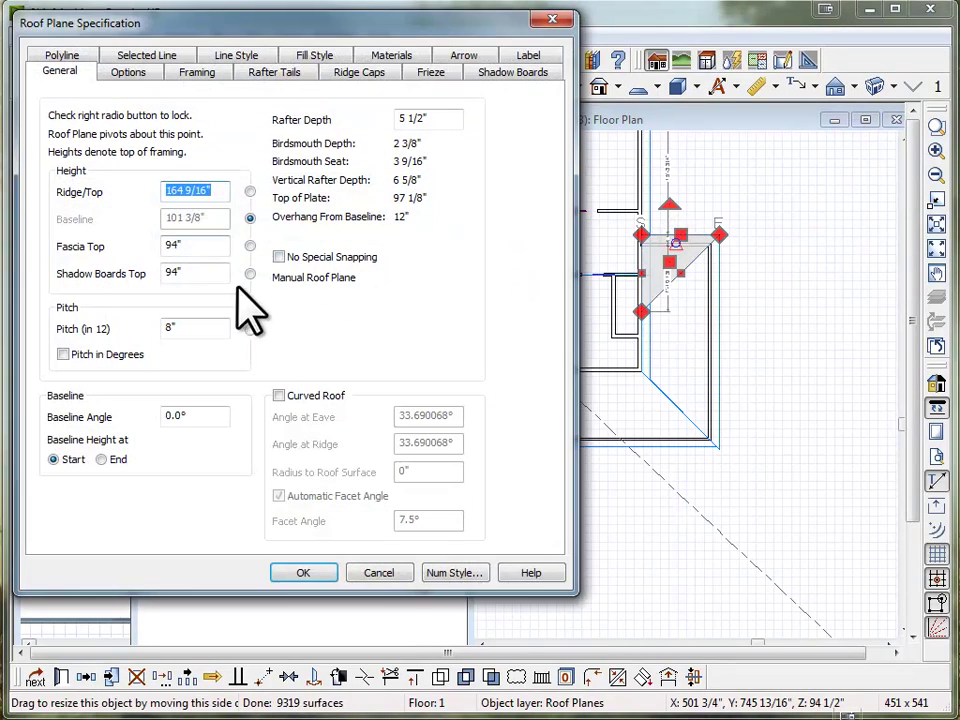
pyautogui.click(250, 331)
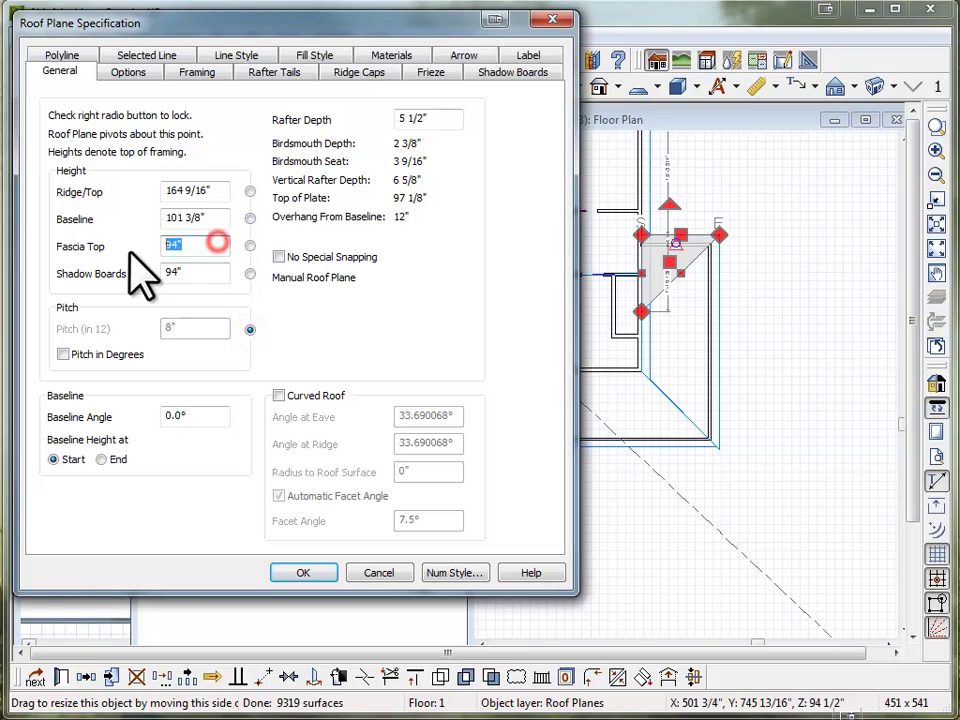
pyautogui.write('96')
pyautogui.press('Return')
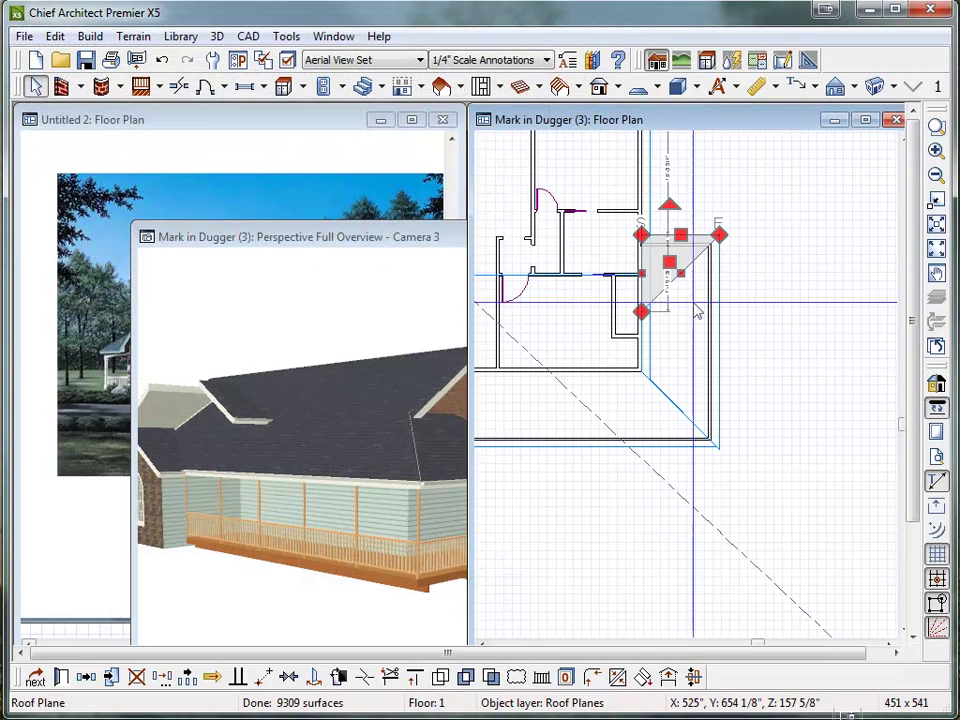
# Rejoin the side porch roof plane with the front main roof plane along their shared front hip
pyautogui.click(680, 407)
pyautogui.scroll(2, 680, 410)
pyautogui.moveTo(682, 409)
pyautogui.mouseDown()
pyautogui.moveTo(699, 355)
pyautogui.moveTo(678, 401)
pyautogui.mouseUp()
pyautogui.scroll(-2, 702, 400)
pyautogui.scroll(2, 700, 326)
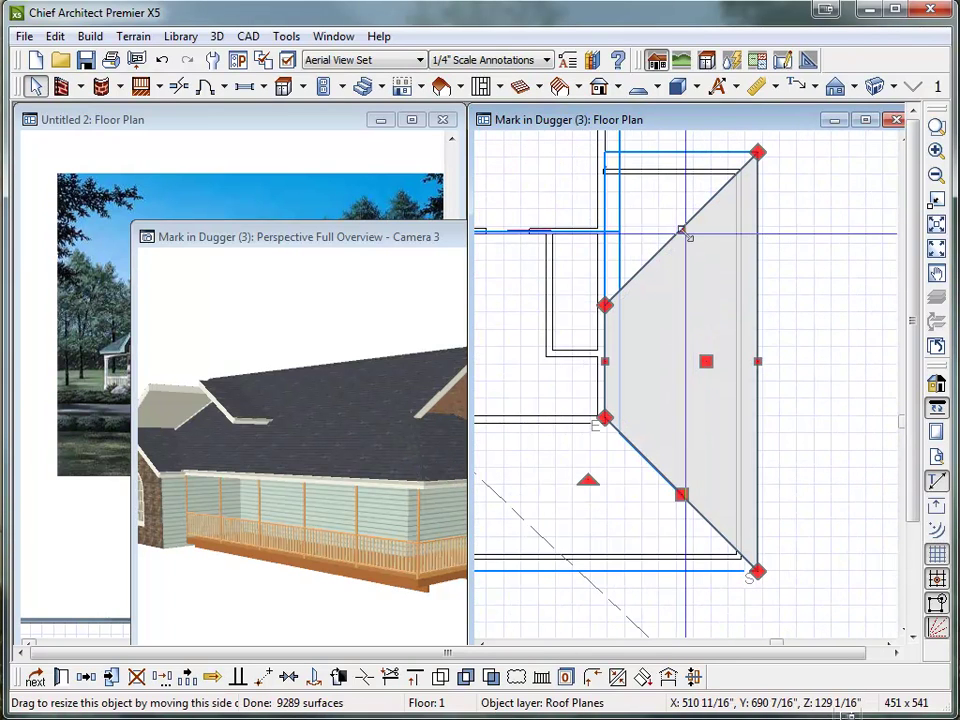
# Pull back the side porch plane's rear hip edge and join the rear corner roof plane to it
pyautogui.moveTo(685, 231); pyautogui.dragTo(695, 263)
pyautogui.click(688, 223)
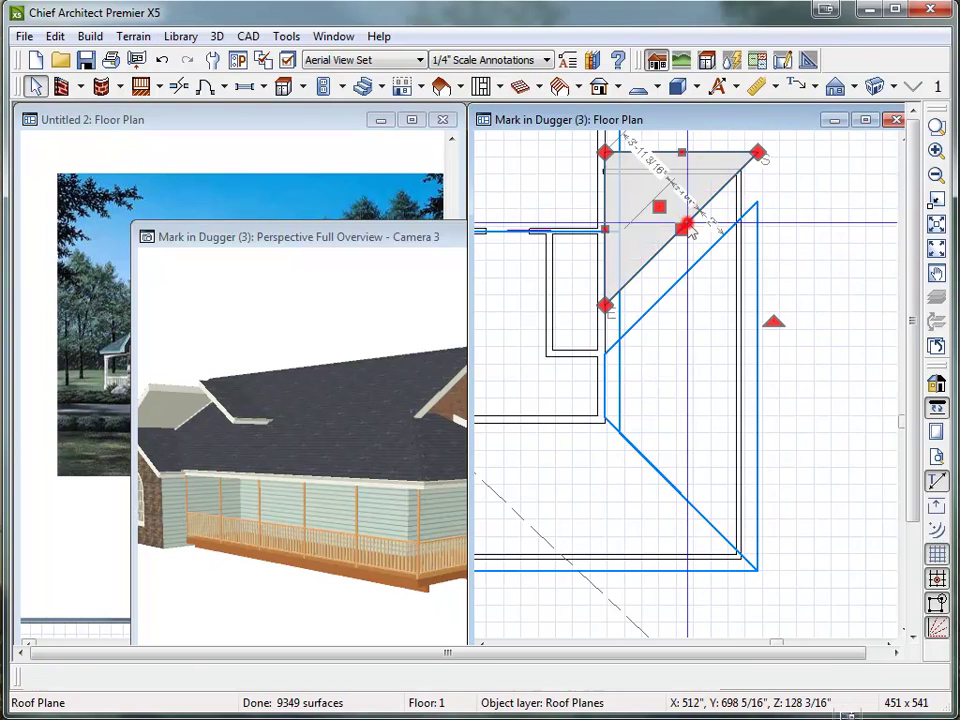
pyautogui.press('2')
pyautogui.click(691, 270)
pyautogui.scroll(-3, 704, 288)
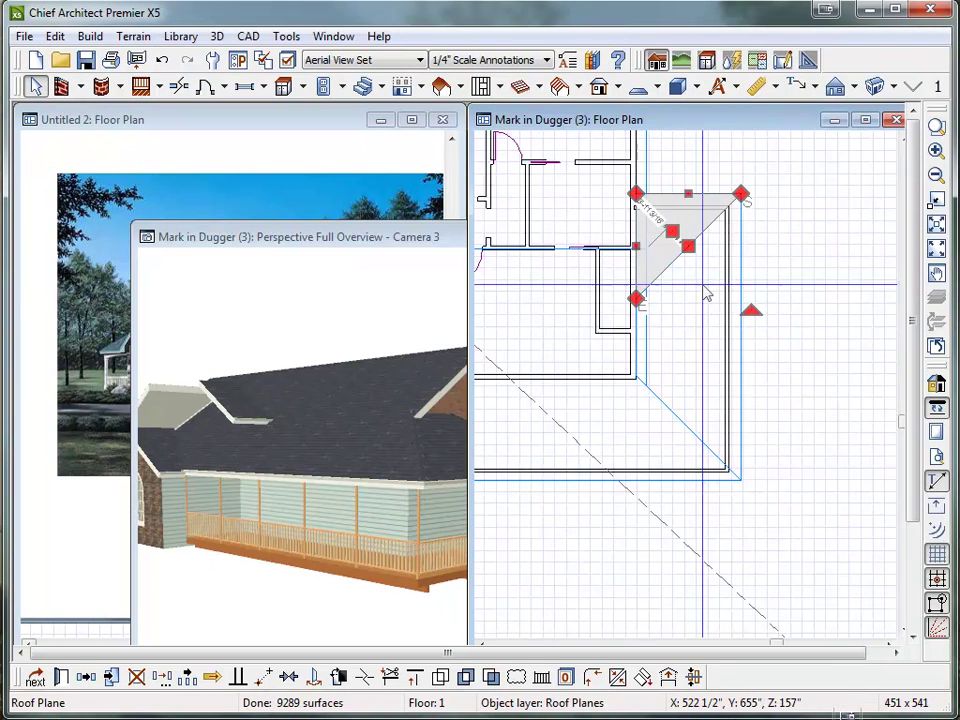
# Examine the porch hips and gable end in the perspective overview, with vector view and standard rendering
pyautogui.click(352, 386)
pyautogui.scroll(-4, 228, 383)
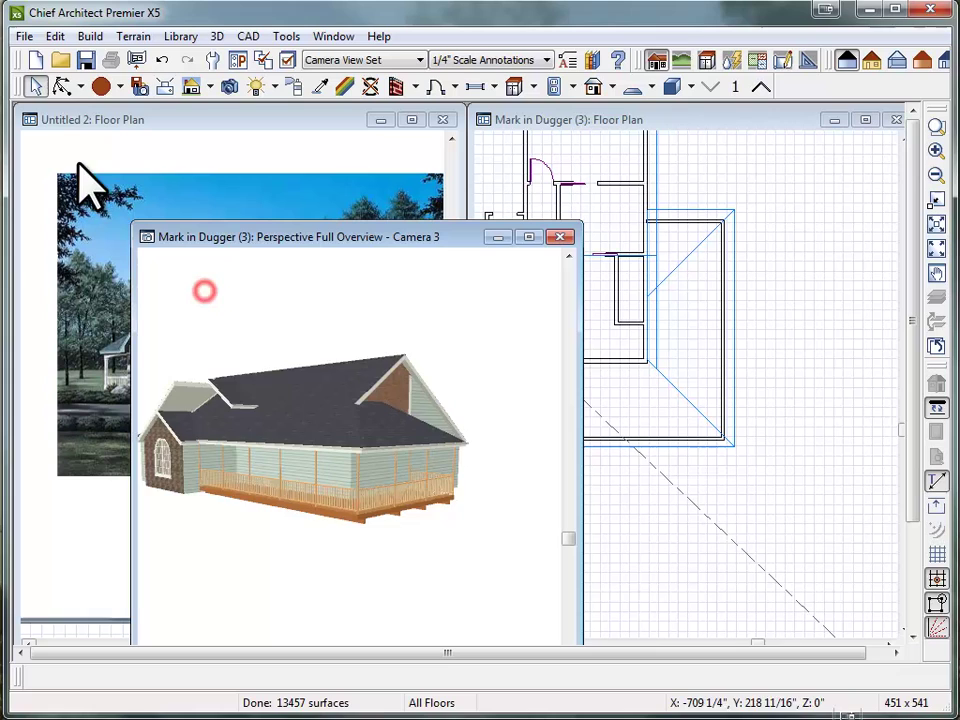
pyautogui.click(63, 88)
pyautogui.scroll(3, 326, 430)
pyautogui.moveTo(418, 426); pyautogui.dragTo(377, 459)
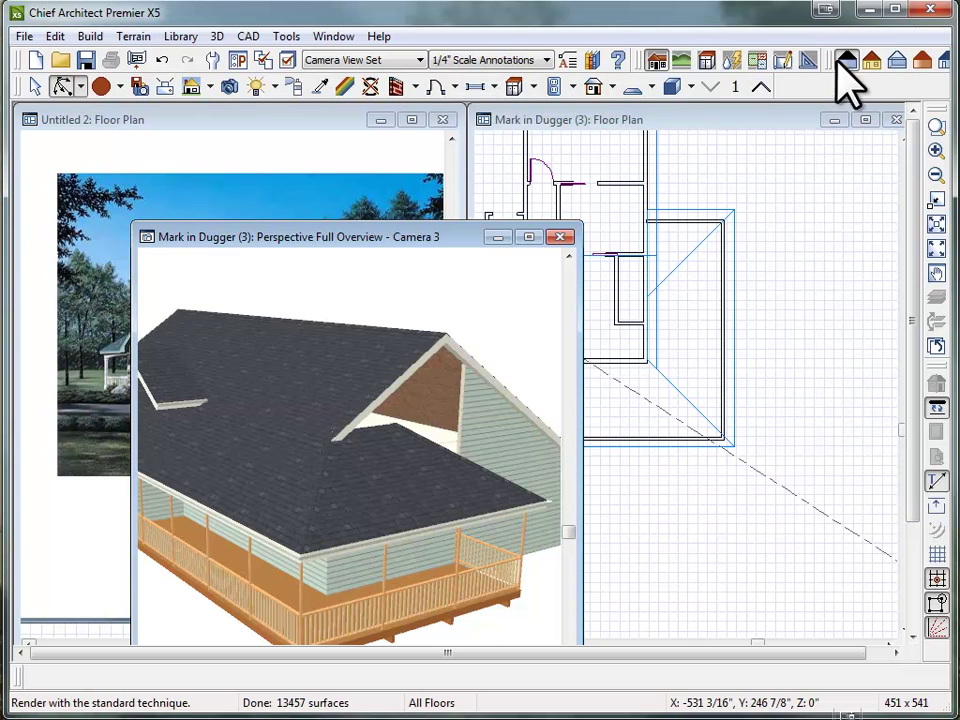
pyautogui.click(873, 61)
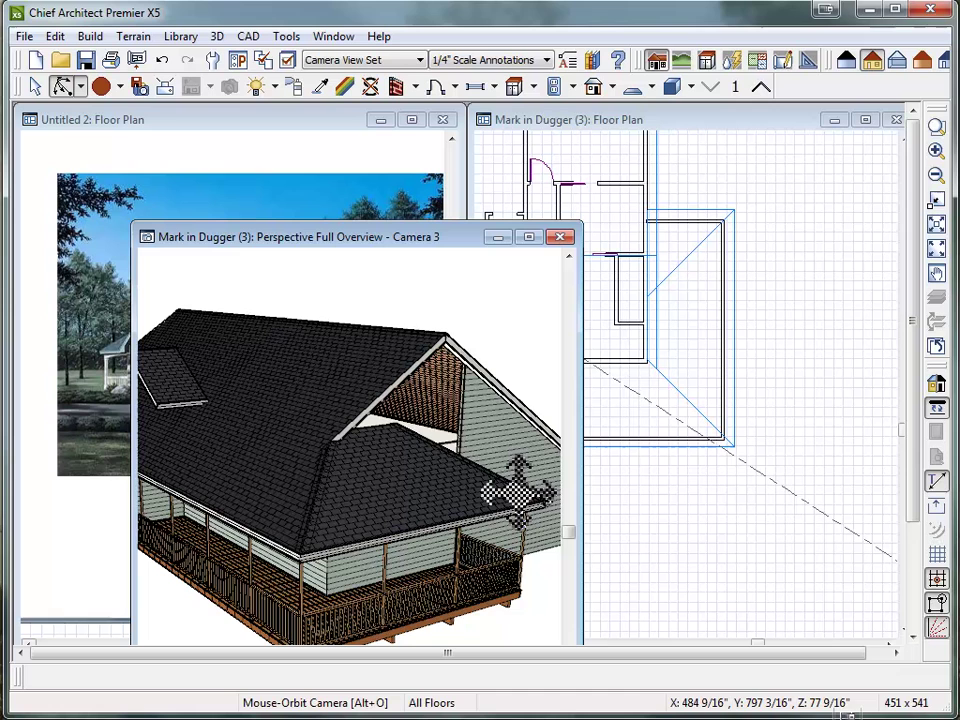
pyautogui.click(848, 61)
# Extend the siding attic wall at the gable end forward to the main roof's front rake, closing the gable opening
pyautogui.press('space')
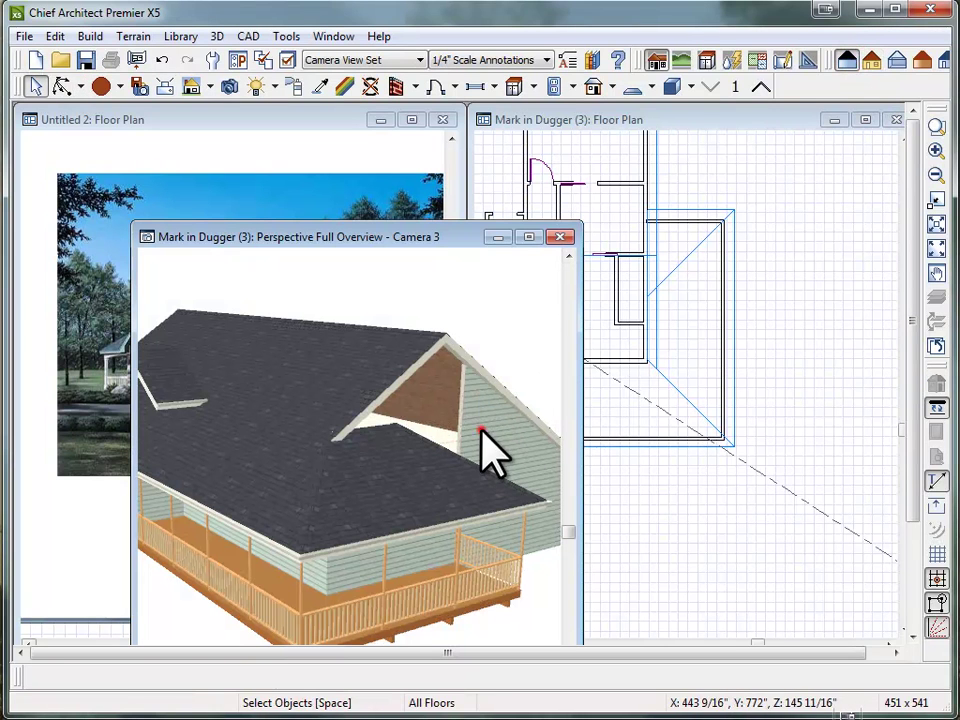
pyautogui.click(481, 429)
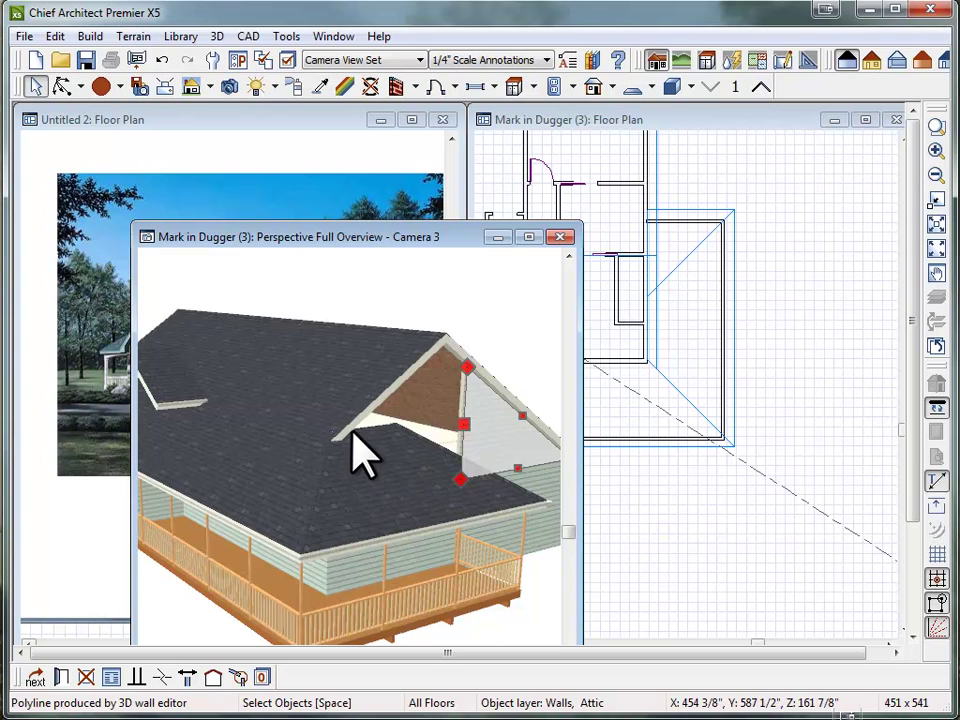
pyautogui.moveTo(466, 427); pyautogui.dragTo(332, 444)
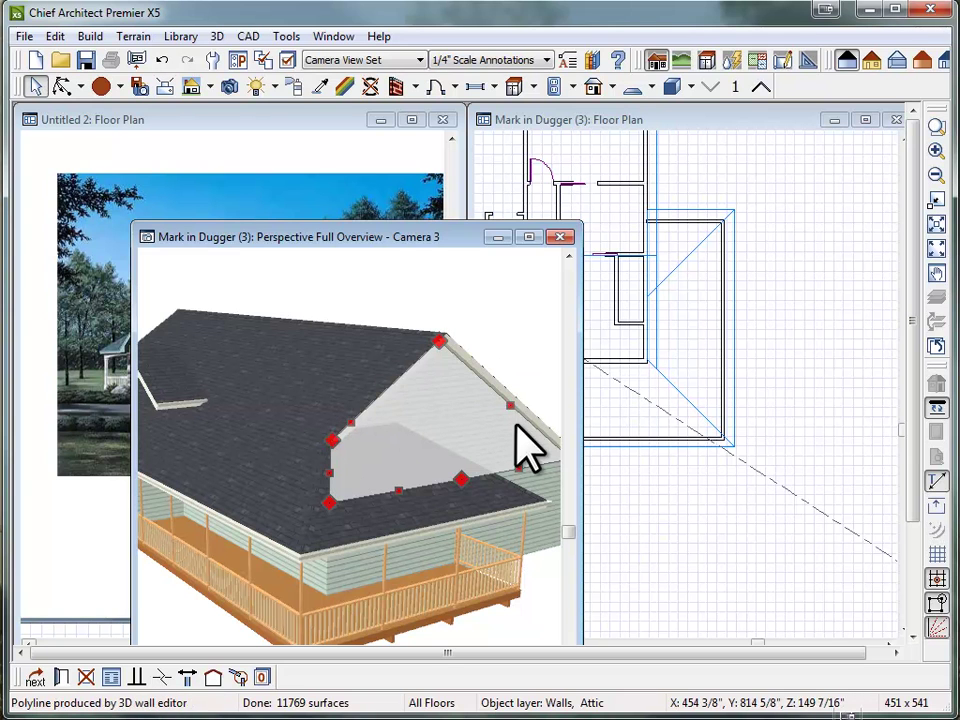
# Examine the closed gable end and the stone bump-out's roof in the perspective overview, and close that view
pyautogui.click(531, 342)
pyautogui.scroll(5, 465, 398)
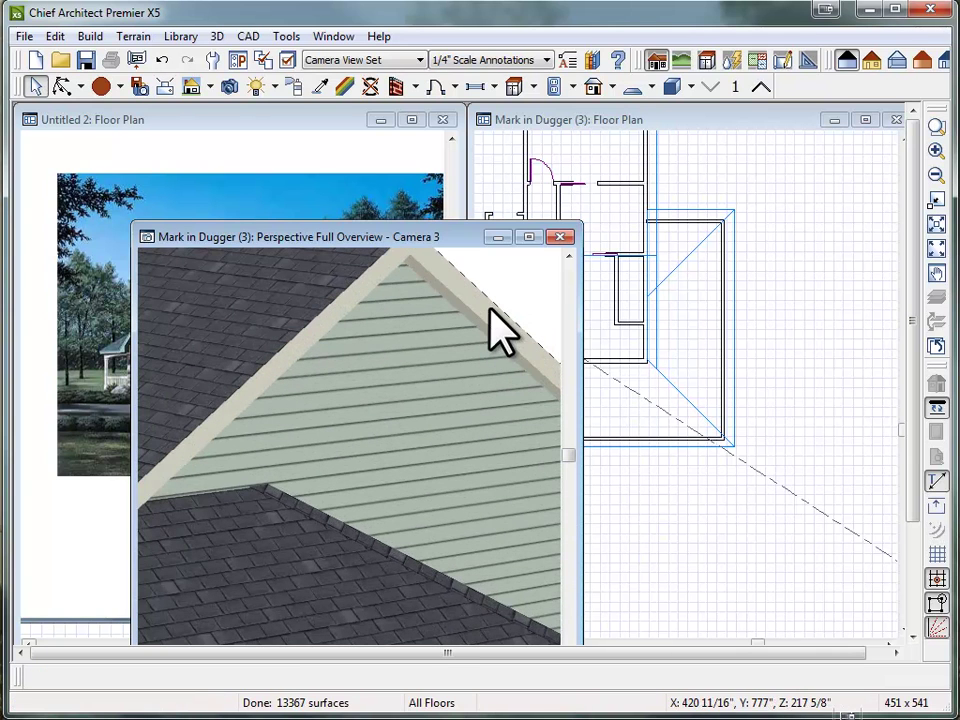
pyautogui.scroll(-5, 437, 350)
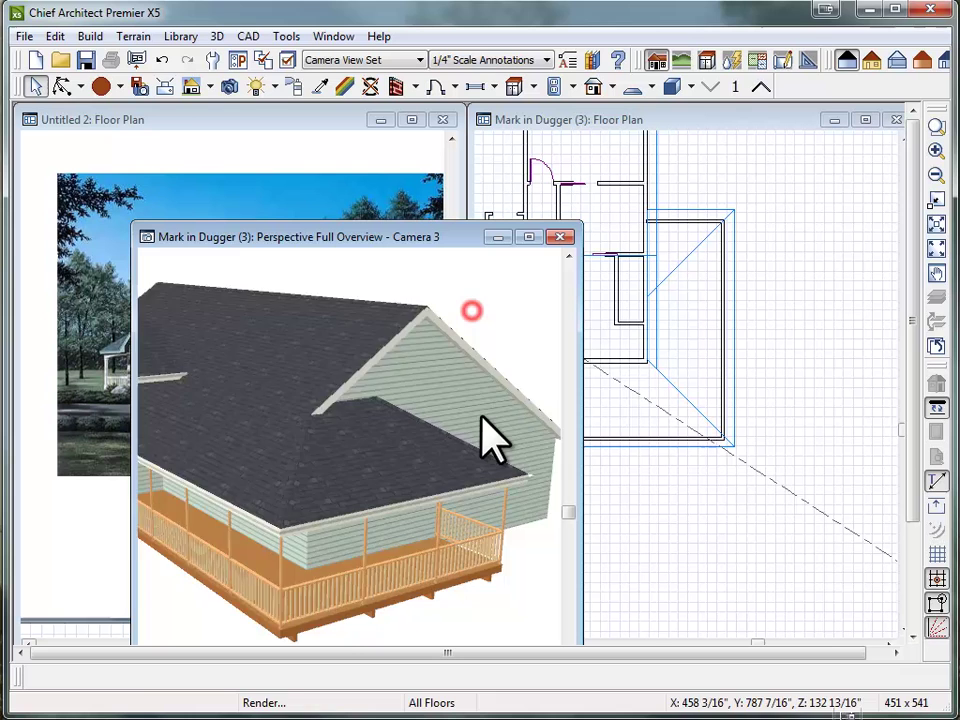
pyautogui.scroll(-2, 482, 420)
pyautogui.moveTo(373, 454); pyautogui.dragTo(617, 442)
pyautogui.scroll(-2, 706, 492)
pyautogui.scroll(2, 446, 456)
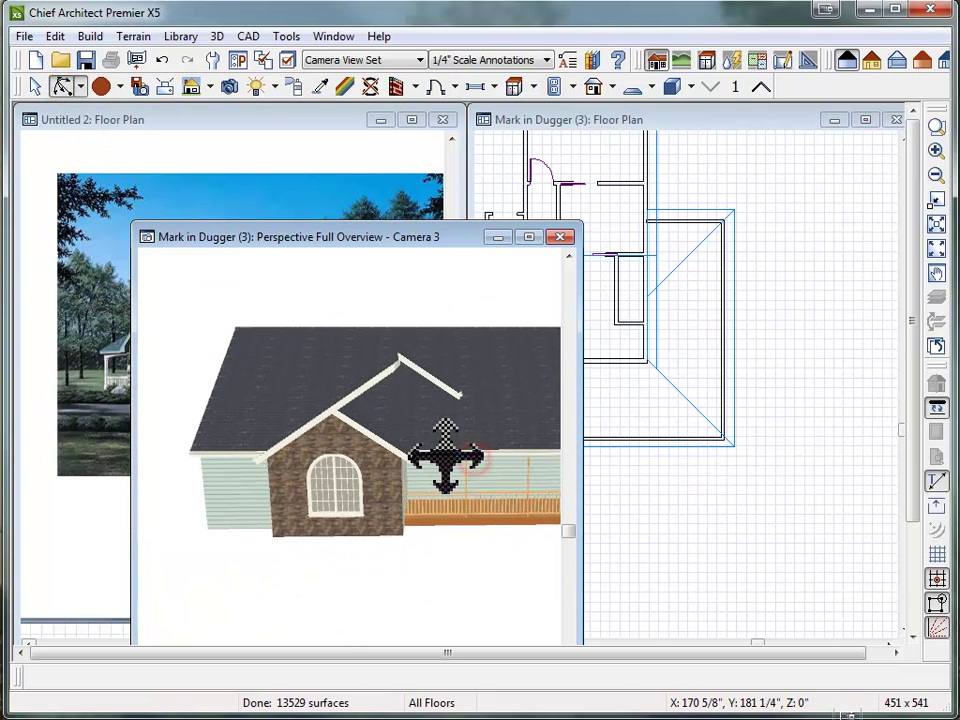
pyautogui.click(559, 237)
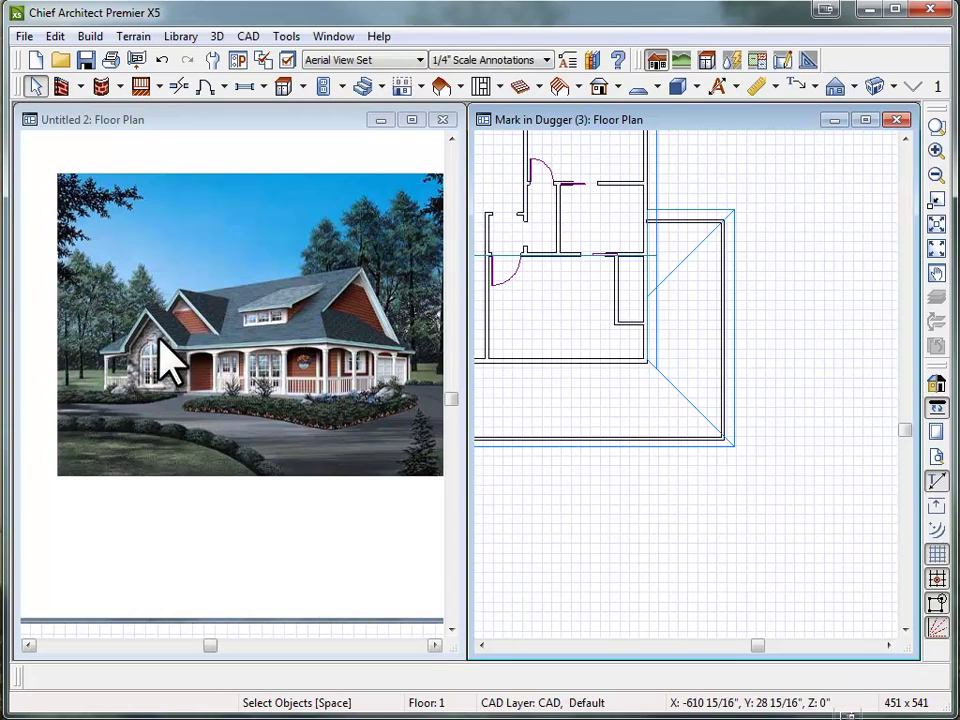
# Inspect the two gable roof planes over the front bump-out in the floor plan, checking where their edges meet the main roof
pyautogui.scroll(-4, 636, 489)
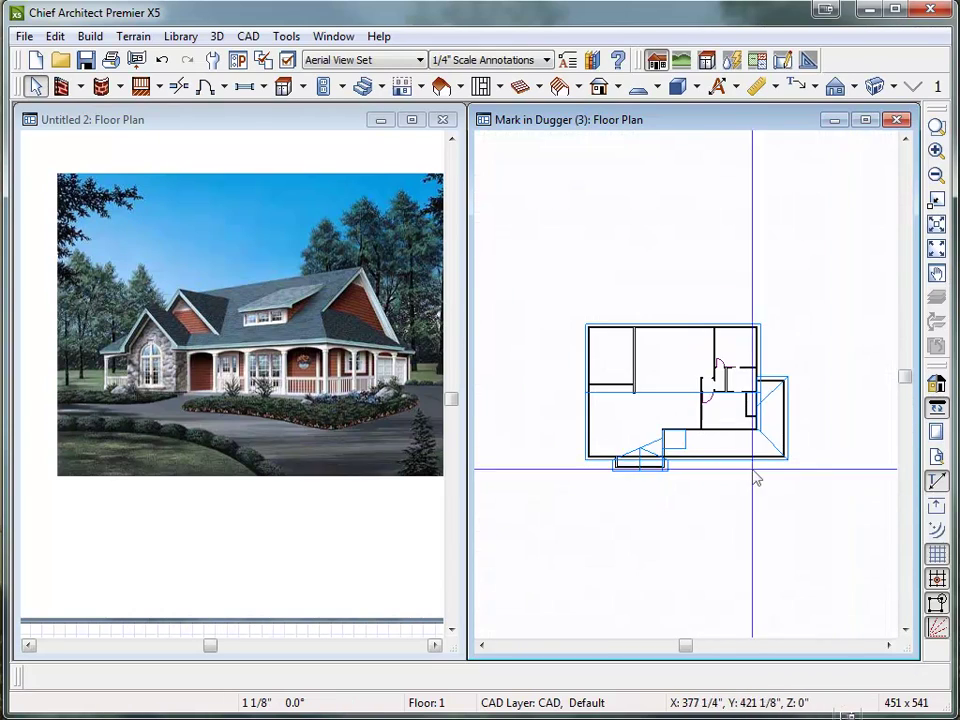
pyautogui.scroll(3, 607, 470)
pyautogui.scroll(4, 548, 486)
pyautogui.scroll(-2, 820, 484)
pyautogui.scroll(3, 724, 486)
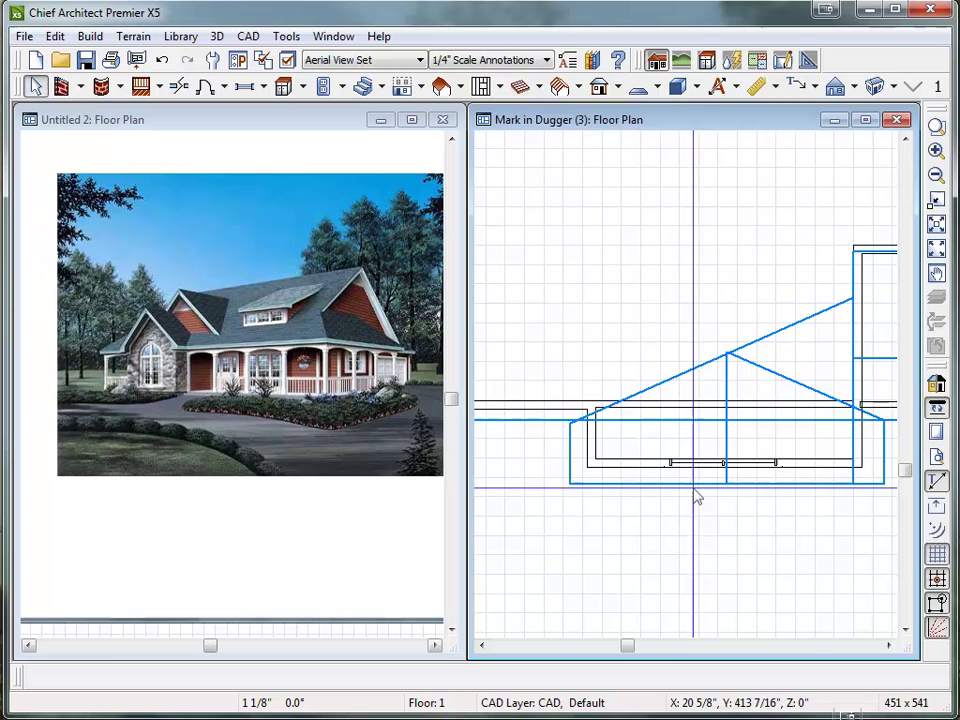
pyautogui.click(619, 485)
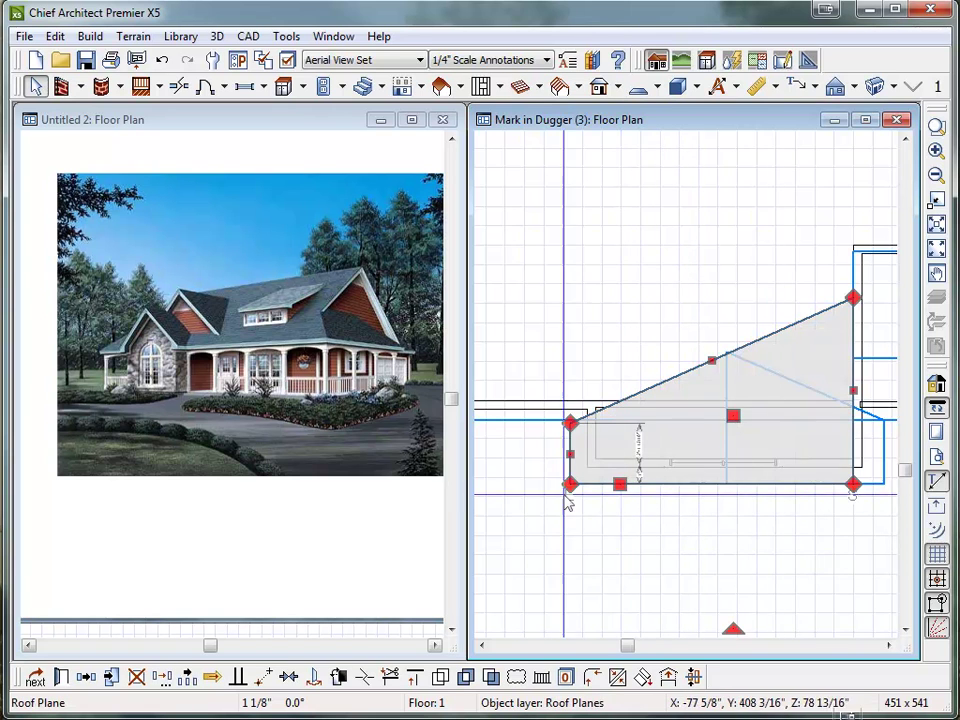
pyautogui.scroll(-1, 525, 496)
pyautogui.click(794, 467)
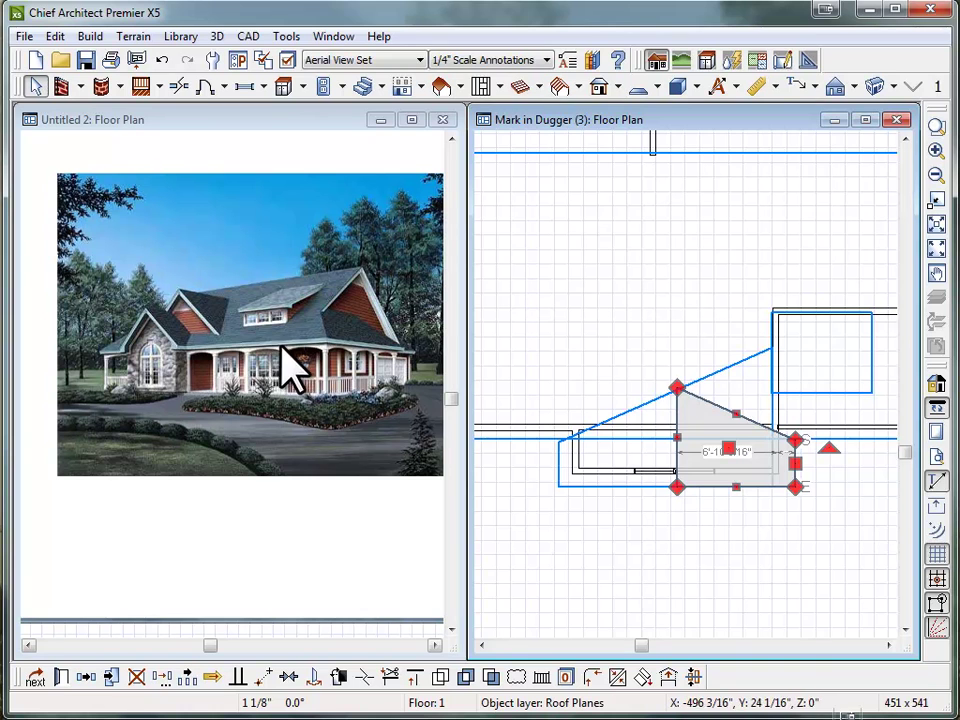
pyautogui.doubleClick(754, 491)
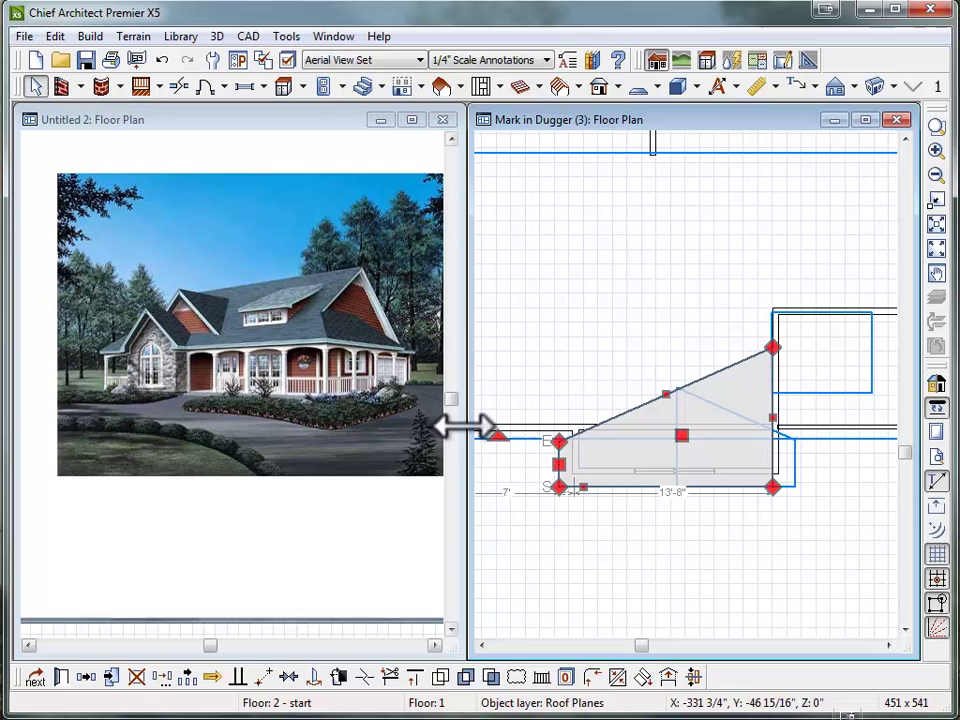
# Break the front main roof plane's eave at both bump-out corners and between them, and pull the middle point back into a triangular notch
pyautogui.click(524, 442)
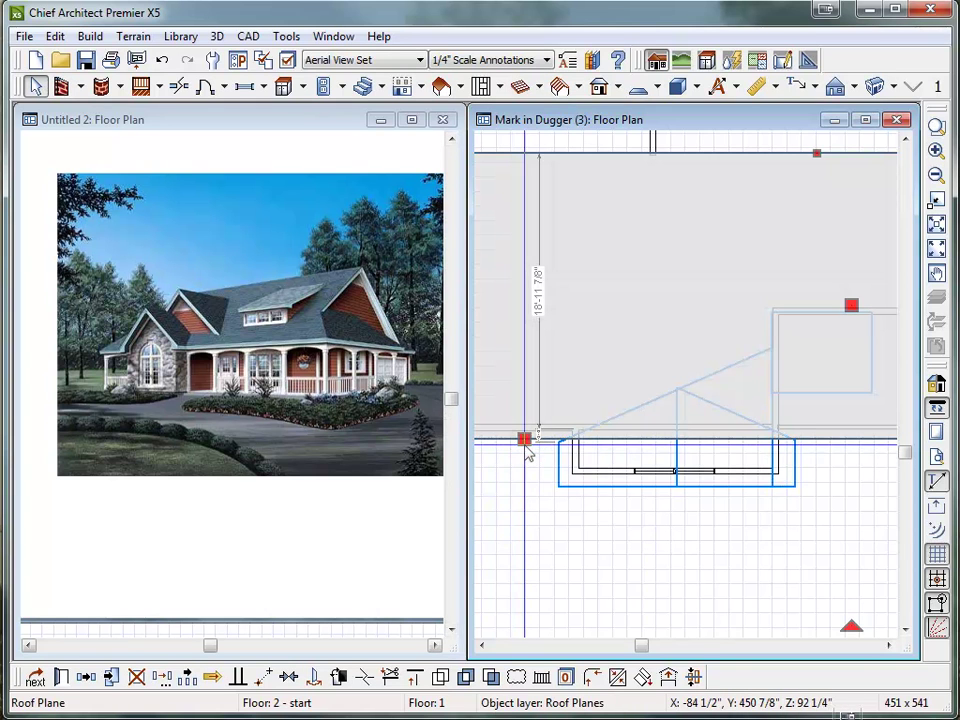
pyautogui.click(556, 442)
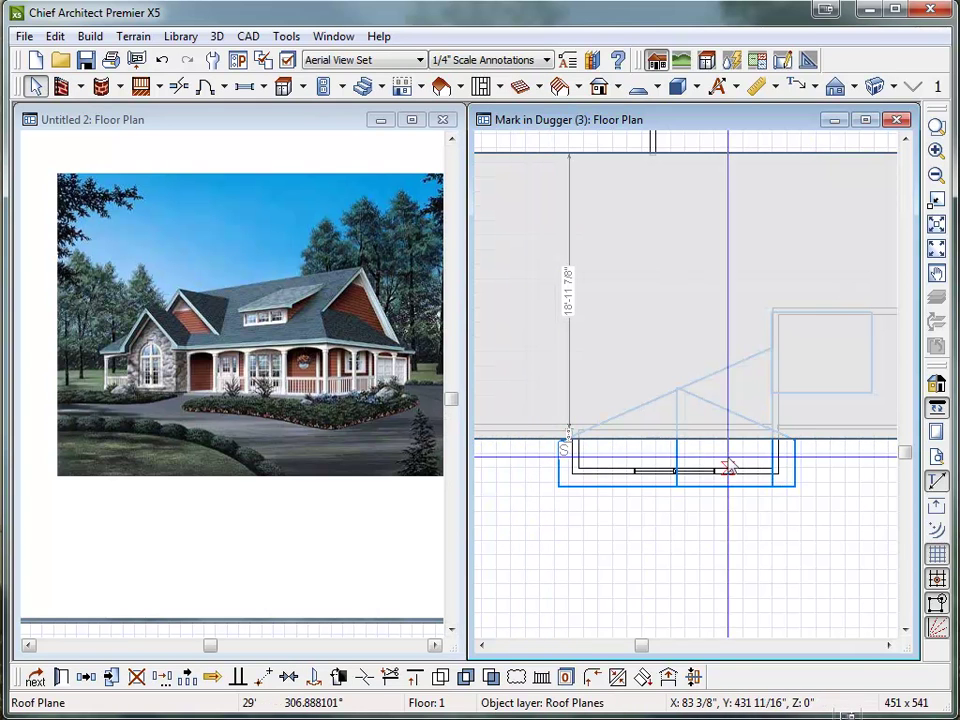
pyautogui.click(798, 441)
pyautogui.scroll(-2, 768, 458)
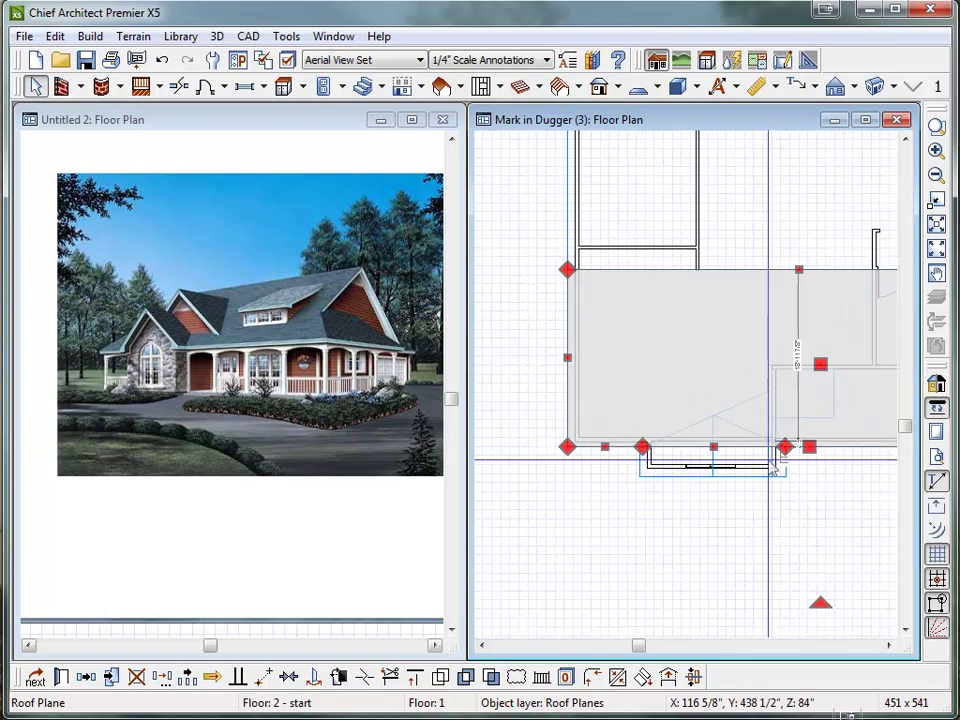
pyautogui.scroll(1, 796, 377)
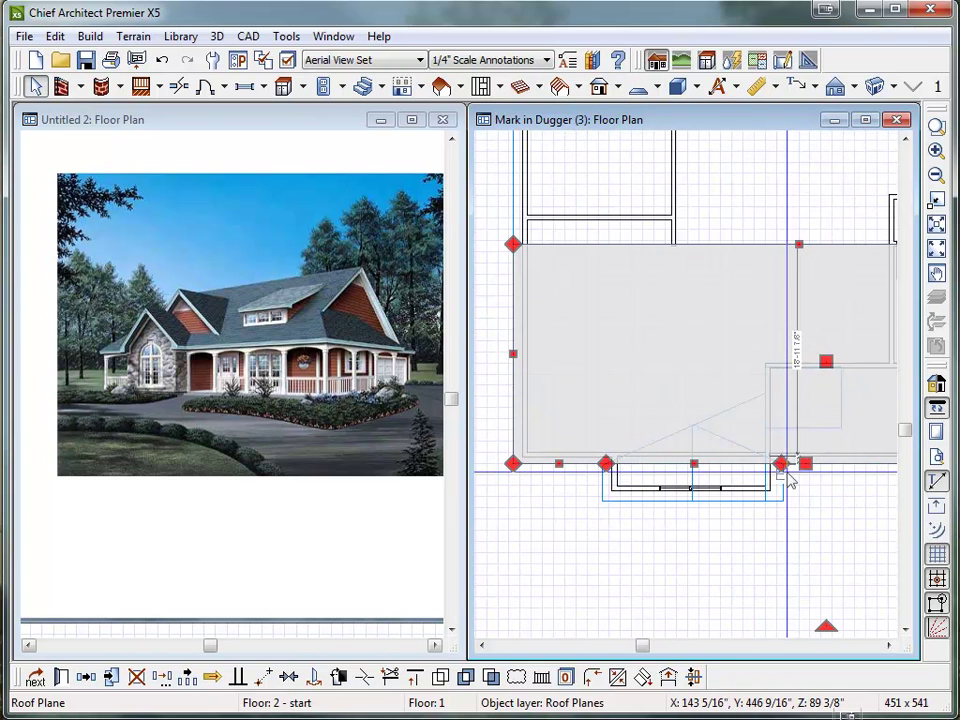
pyautogui.click(678, 463)
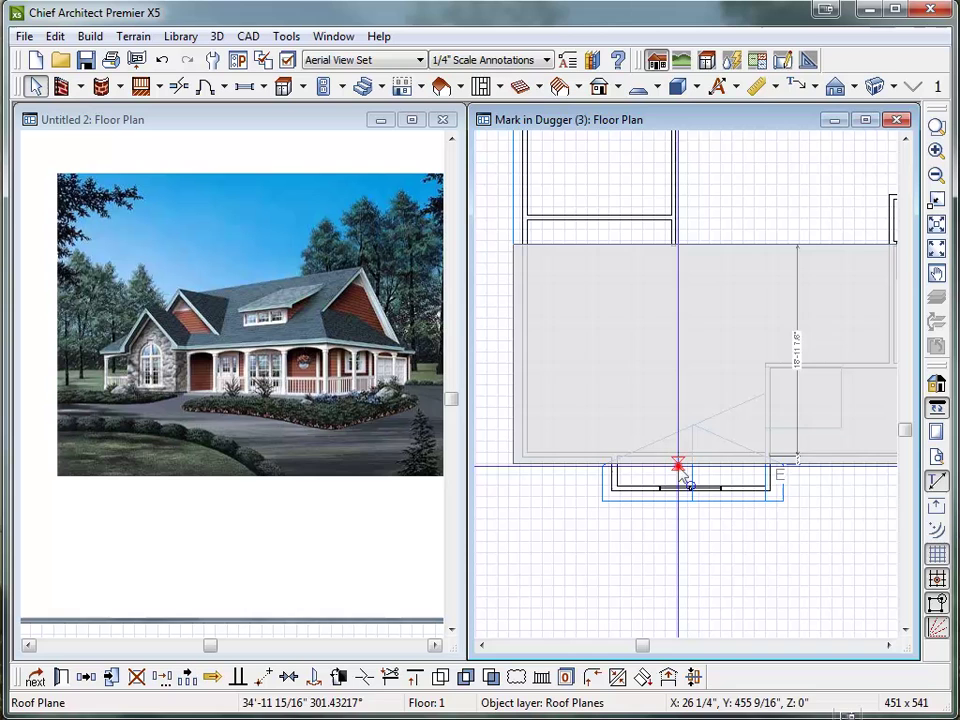
pyautogui.moveTo(678, 463); pyautogui.dragTo(684, 327)
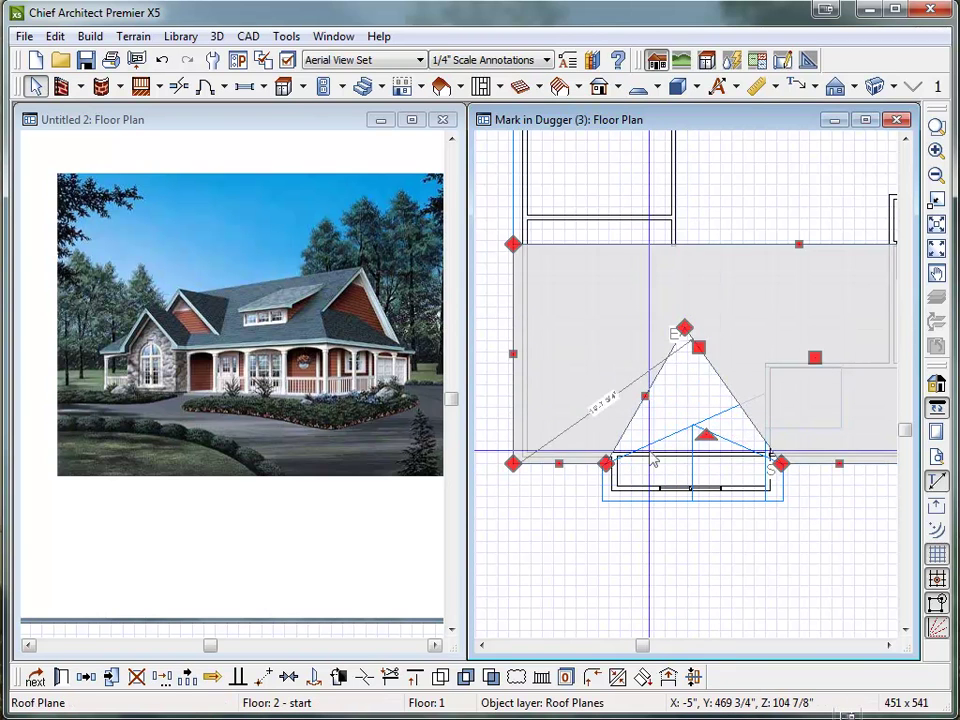
# Join the bump-out's left roof plane to the main roof notch's left edge and pull its ridge-side edge back short of the centre line
pyautogui.click(648, 450)
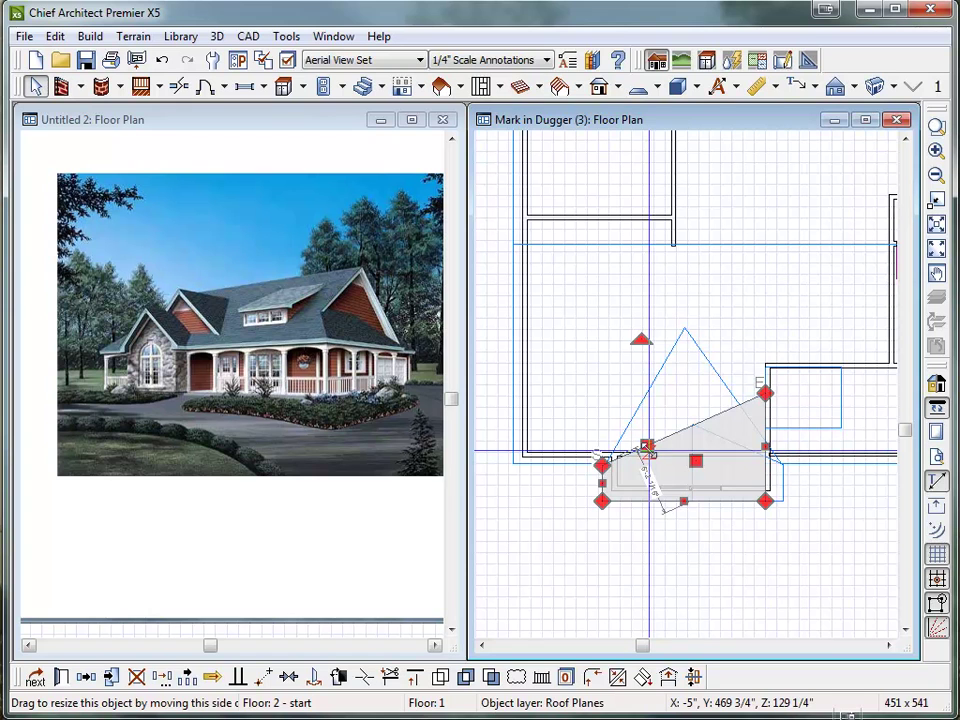
pyautogui.click(676, 436)
pyautogui.press('2')
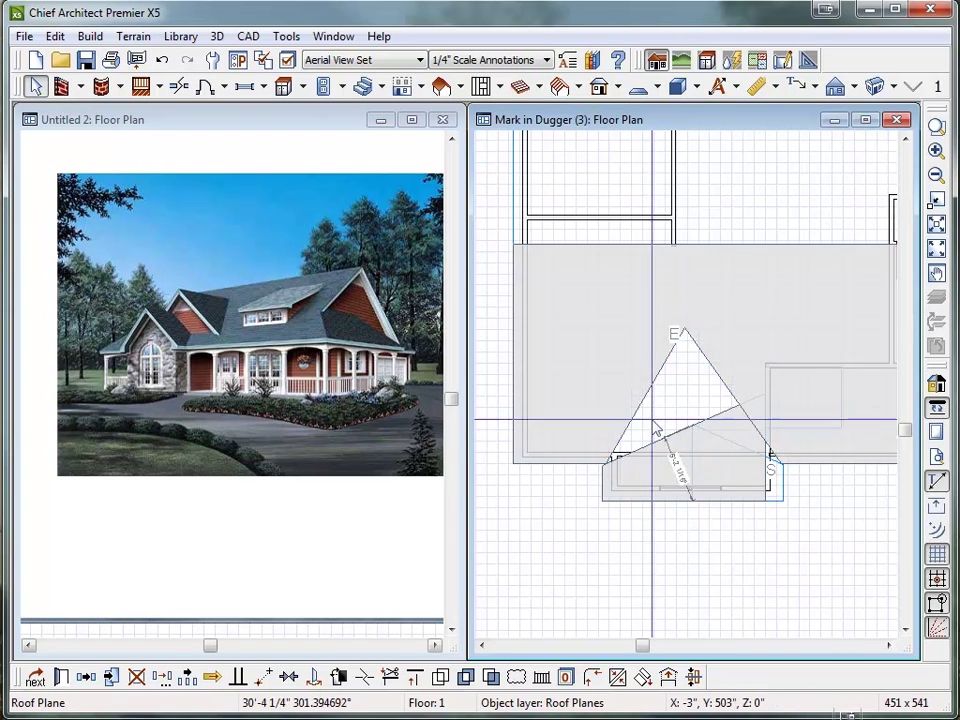
pyautogui.click(639, 407)
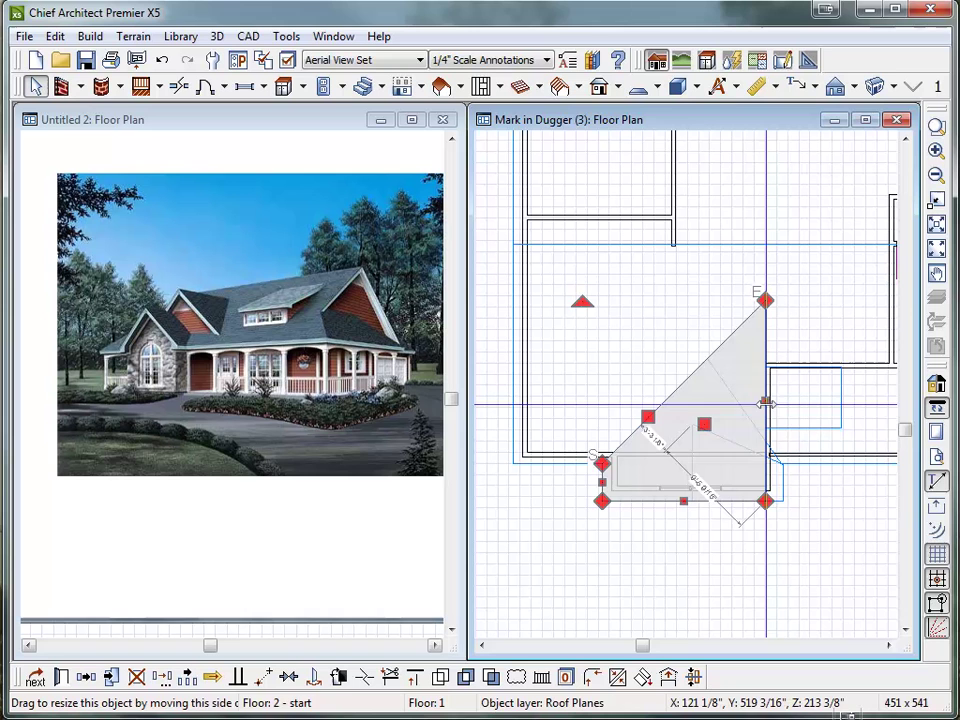
pyautogui.moveTo(765, 405); pyautogui.dragTo(664, 406)
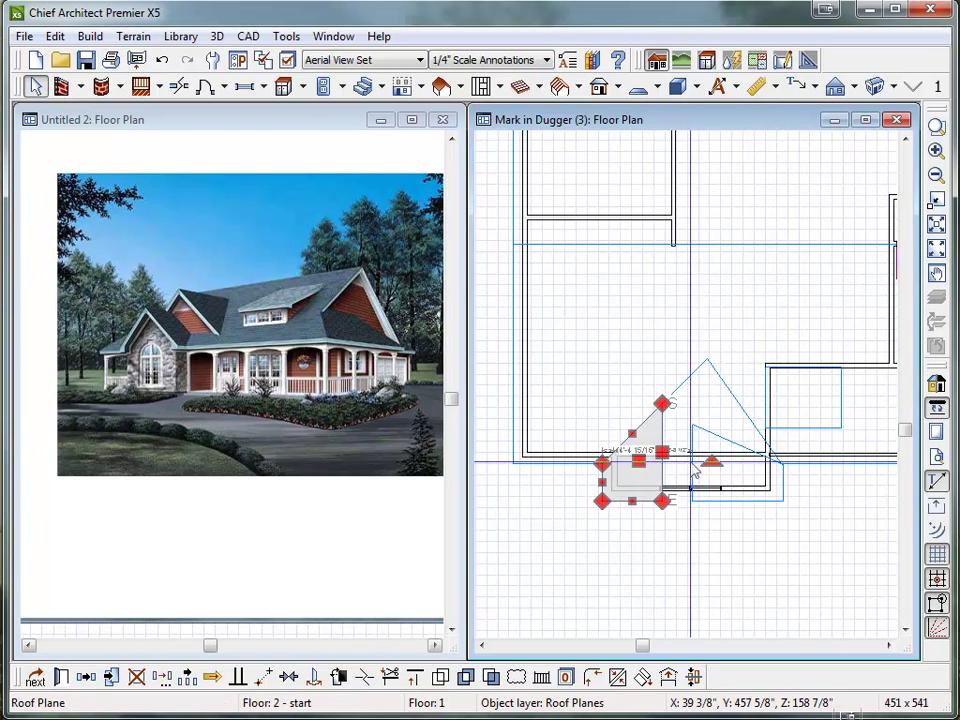
# Join the bump-out's right roof plane to the notch's right edge and to the left plane along their shared ridge
pyautogui.scroll(2, 736, 455)
pyautogui.click(712, 430)
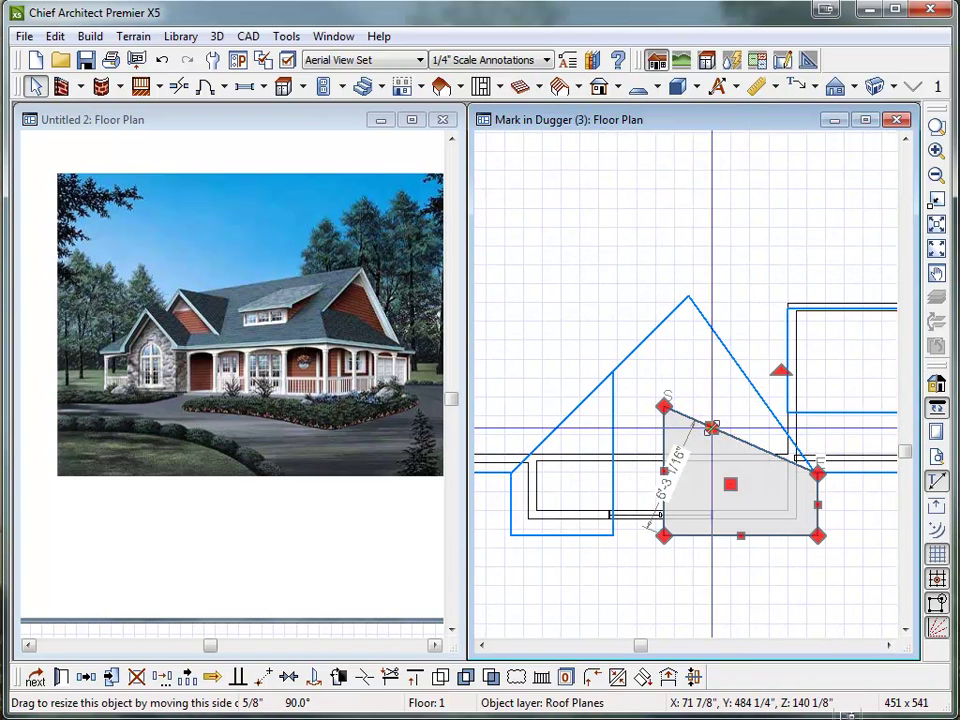
pyautogui.moveTo(712, 430); pyautogui.dragTo(736, 369)
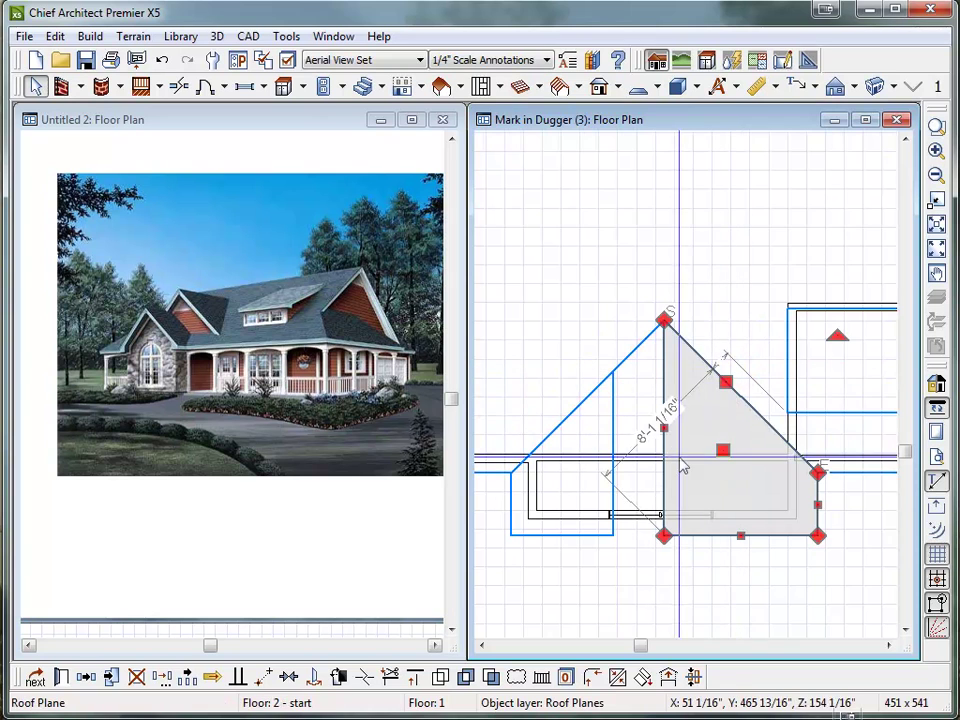
pyautogui.click(664, 390)
pyautogui.click(664, 390)
pyautogui.moveTo(664, 390); pyautogui.dragTo(614, 420)
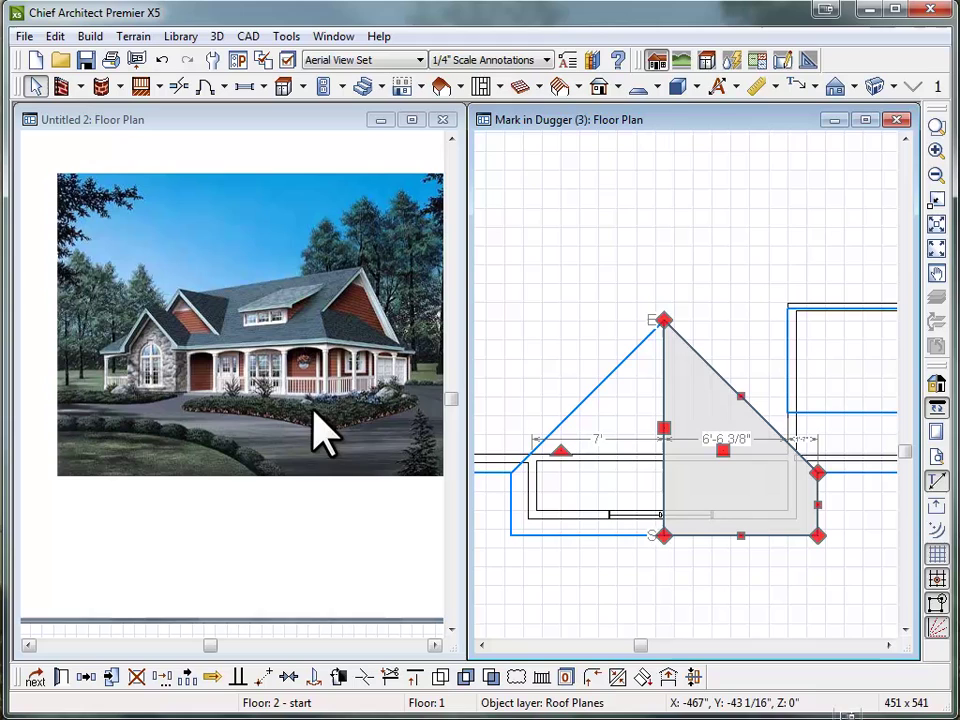
# Compare the bump-out's roof in a new perspective full overview with the enlarged front gables in the house picture
pyautogui.click(874, 86)
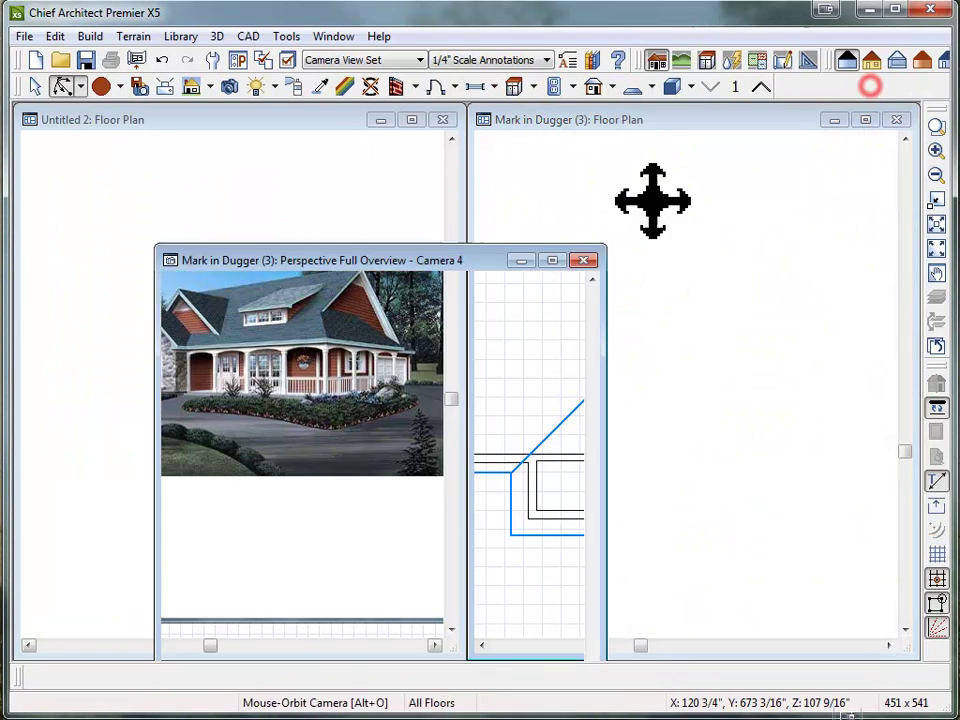
pyautogui.moveTo(459, 368); pyautogui.dragTo(277, 480)
pyautogui.moveTo(343, 252); pyautogui.dragTo(673, 143)
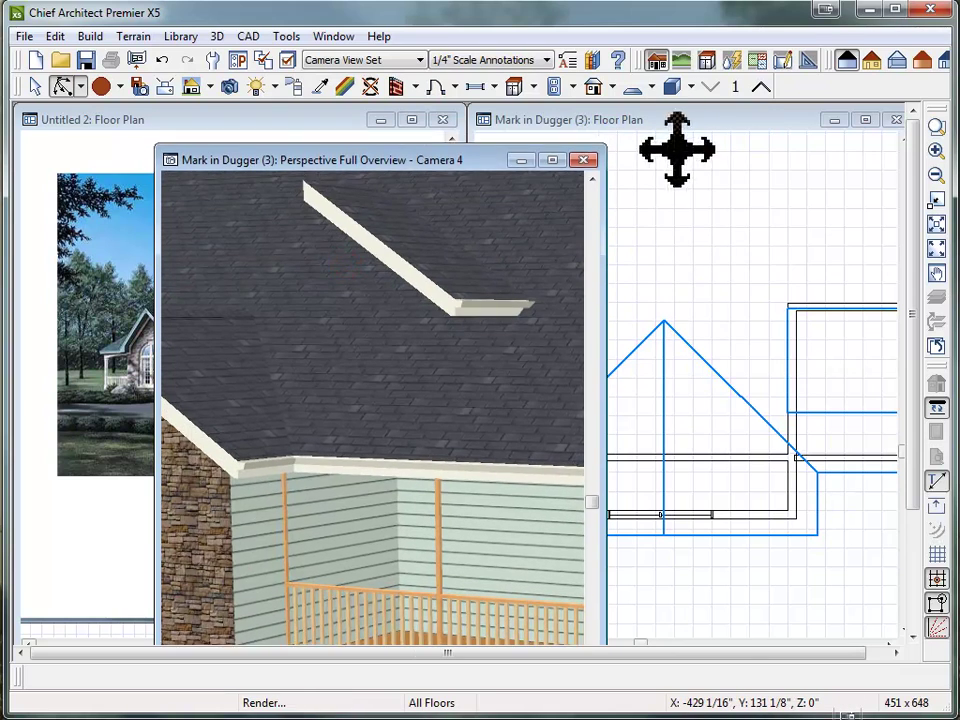
pyautogui.moveTo(446, 157); pyautogui.dragTo(748, 127)
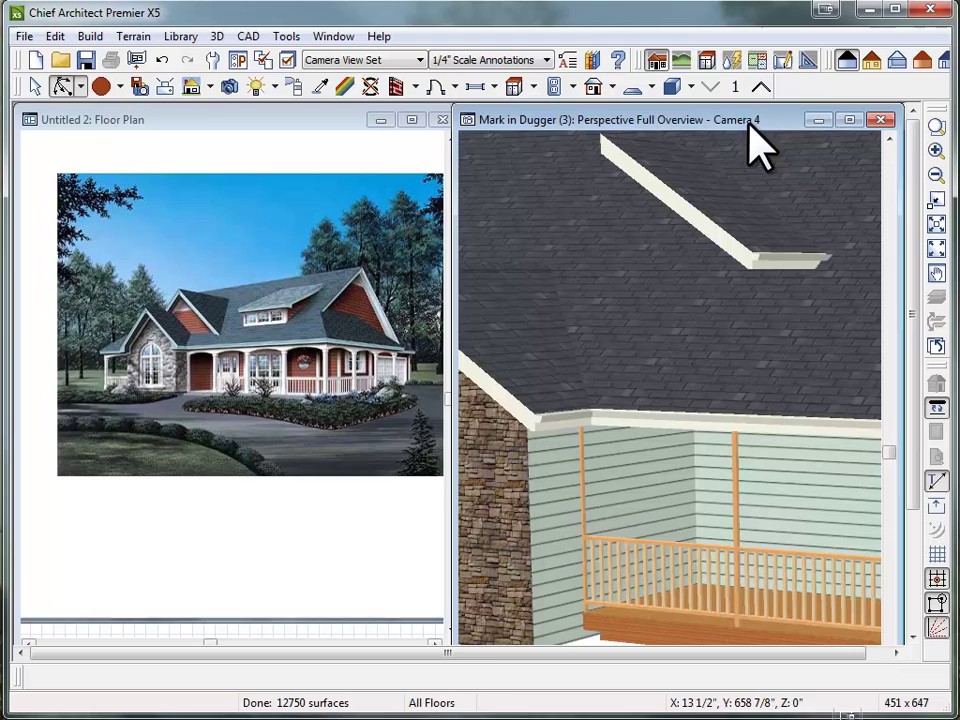
pyautogui.click(252, 402)
pyautogui.scroll(5, 200, 366)
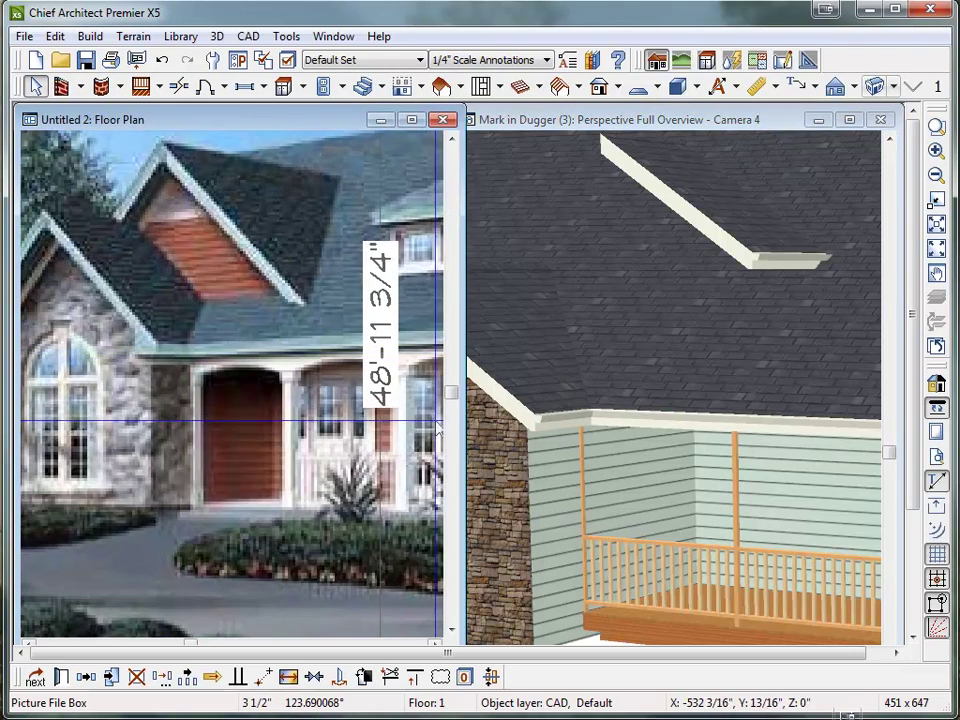
pyautogui.click(600, 120)
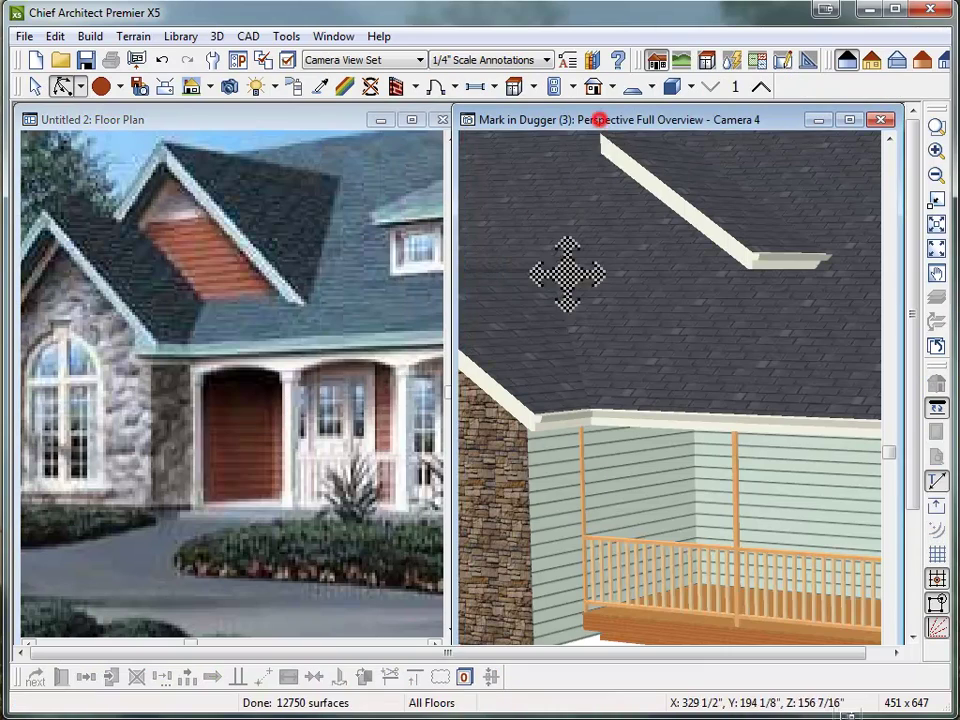
pyautogui.scroll(-4, 690, 446)
pyautogui.moveTo(574, 506); pyautogui.dragTo(660, 512)
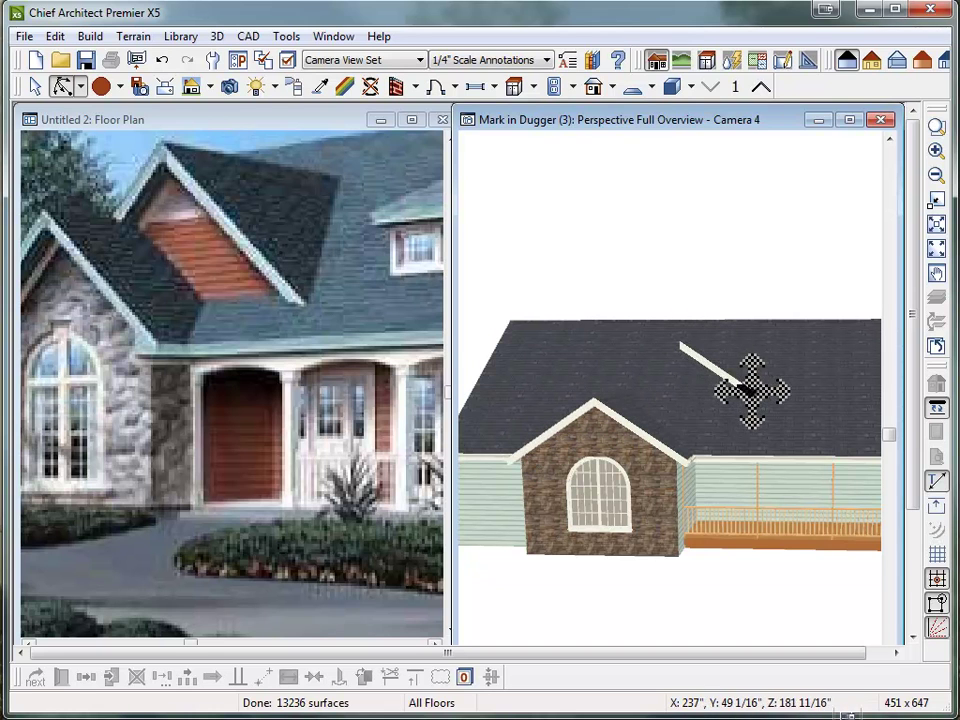
pyautogui.click(879, 120)
# Move the small rectangular roof plane beside the bump-out over so that it overlaps the bump-out's right valley line
pyautogui.scroll(-4, 698, 328)
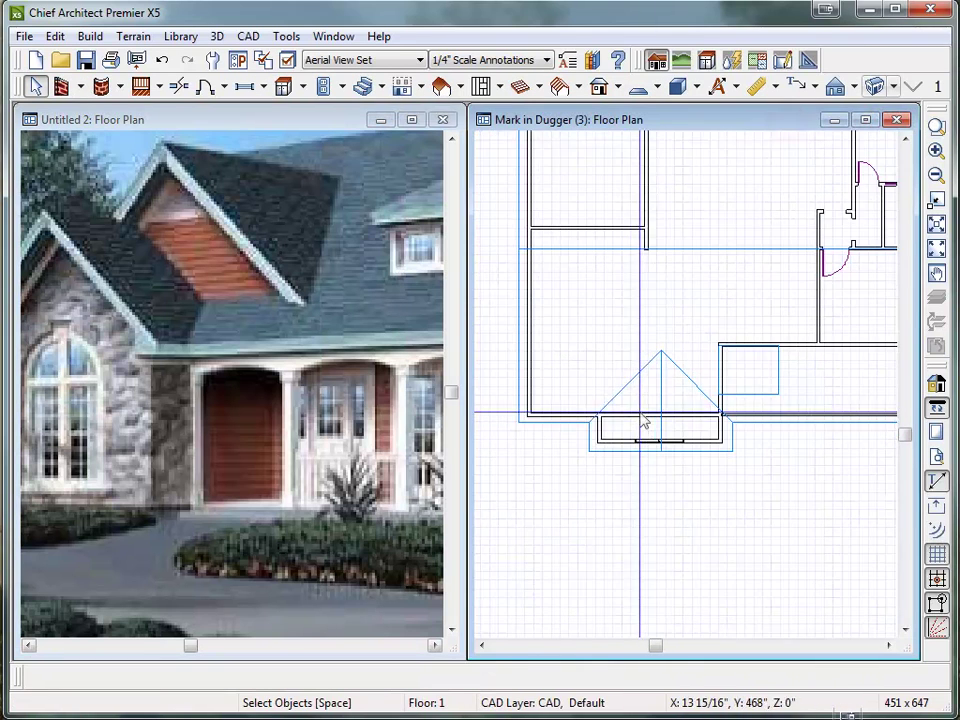
pyautogui.scroll(3, 703, 415)
pyautogui.click(781, 388)
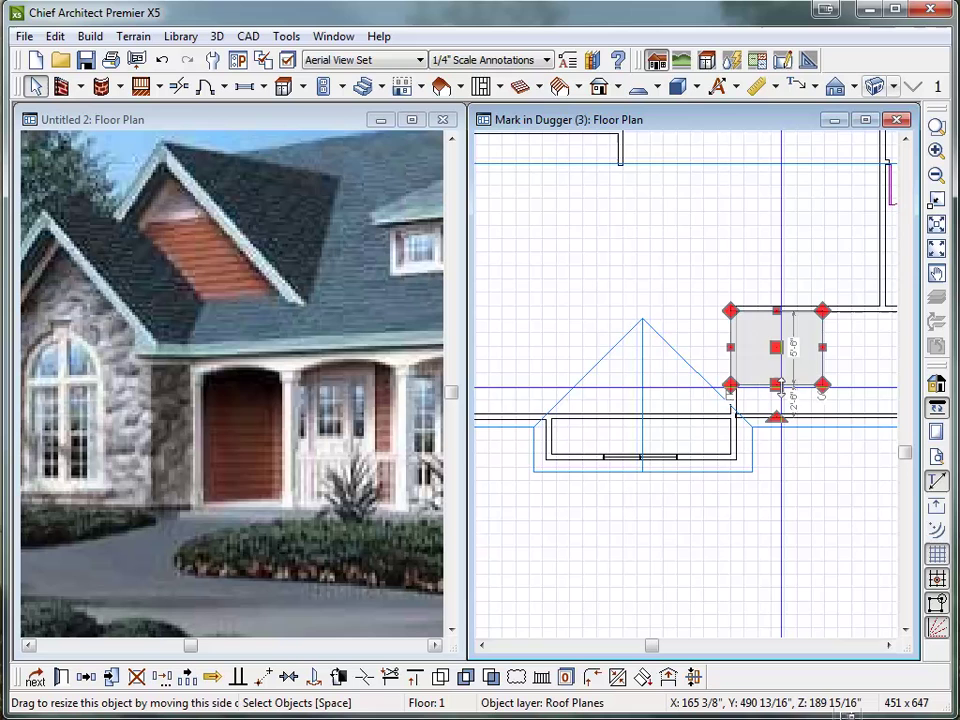
pyautogui.scroll(3, 785, 370)
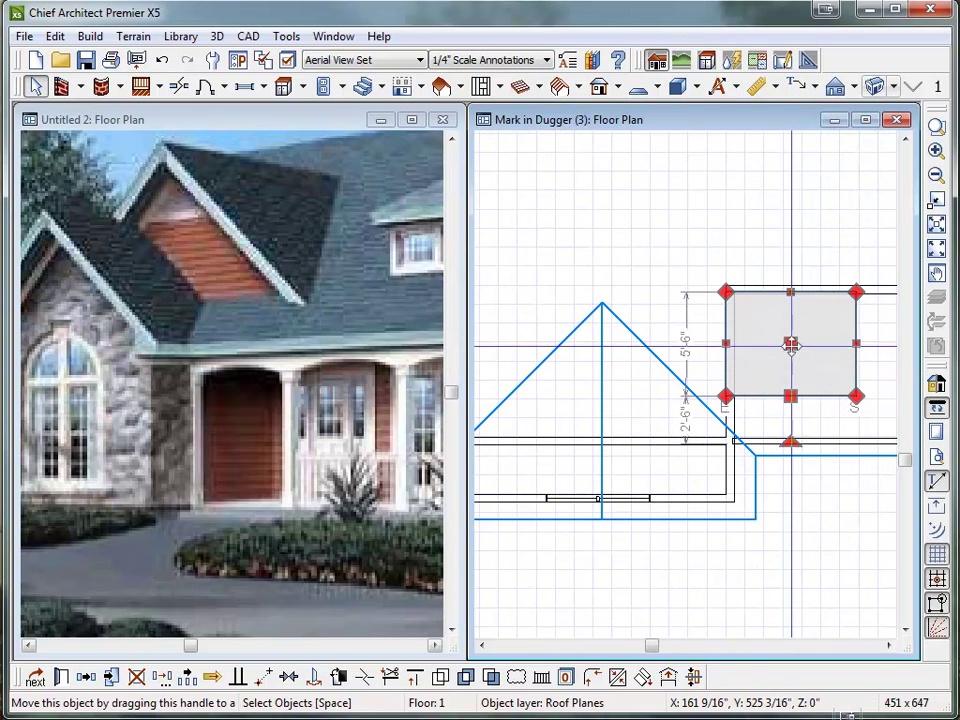
pyautogui.moveTo(791, 344); pyautogui.dragTo(735, 334)
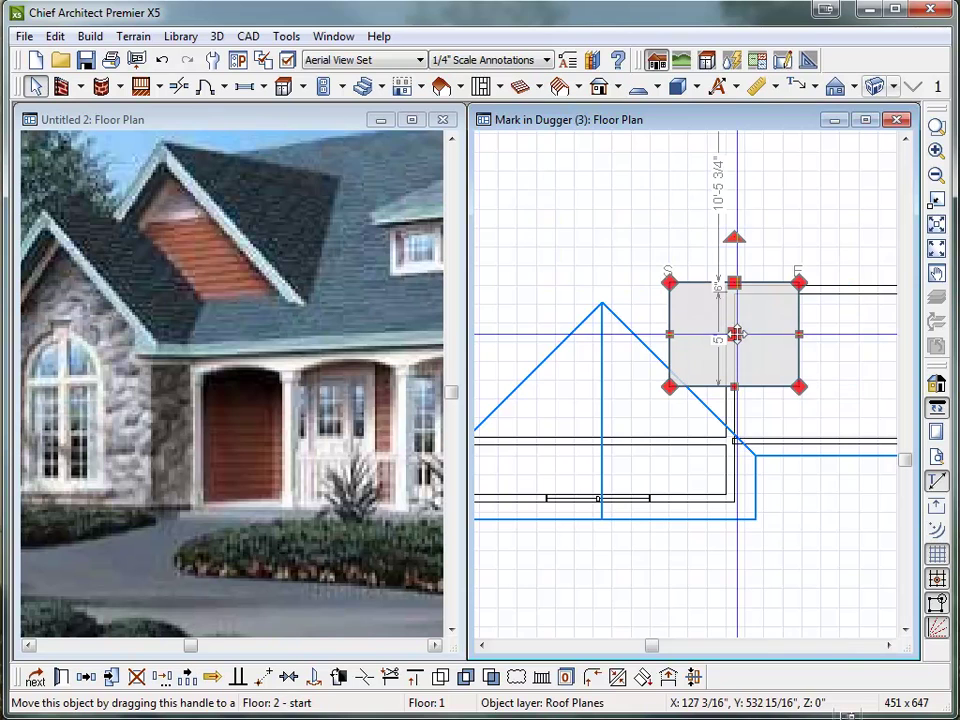
# Break the left bump-out plane's ridge edge and extend its upper part to the small roof plane's left edge, 3'-6 11/16" past the ridge
pyautogui.scroll(-3, 857, 405)
pyautogui.scroll(3, 735, 398)
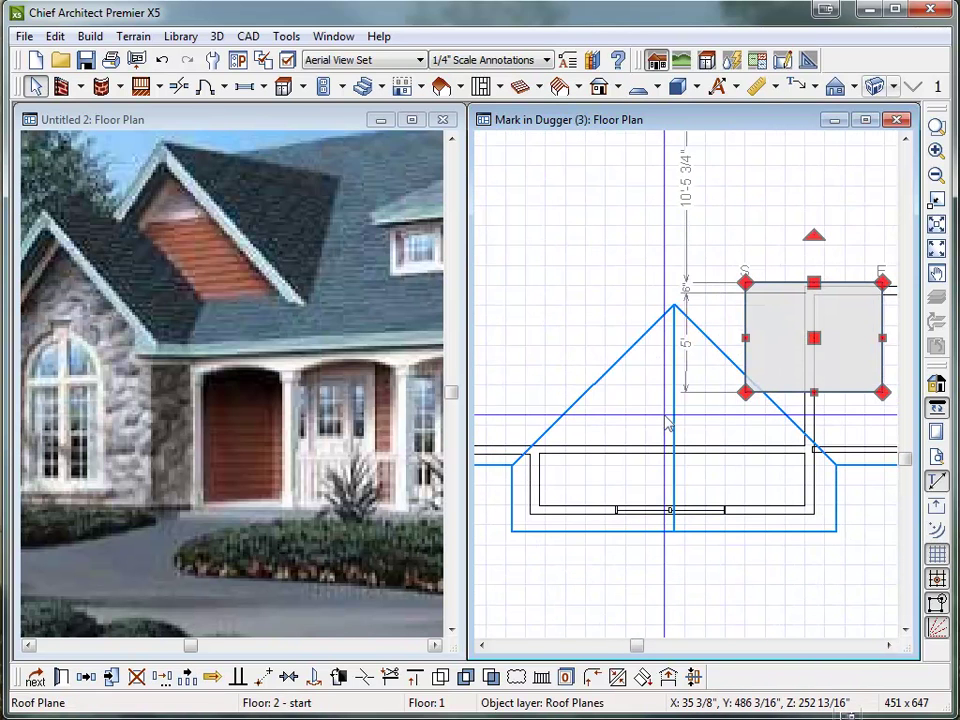
pyautogui.click(668, 424)
pyautogui.click(672, 425)
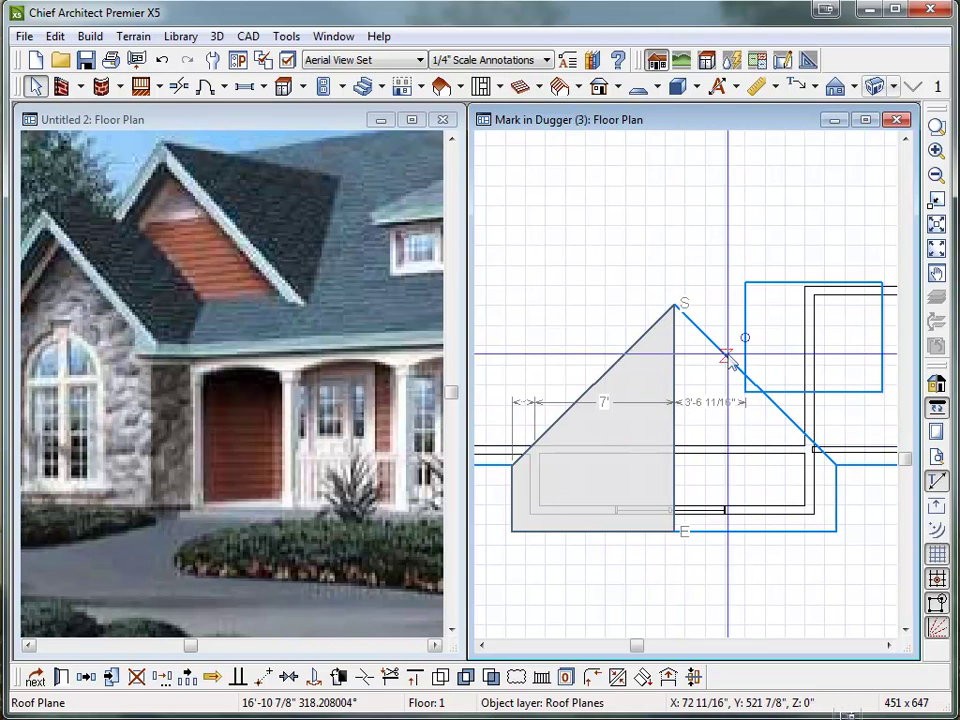
pyautogui.click(671, 428)
pyautogui.moveTo(671, 428); pyautogui.dragTo(747, 351)
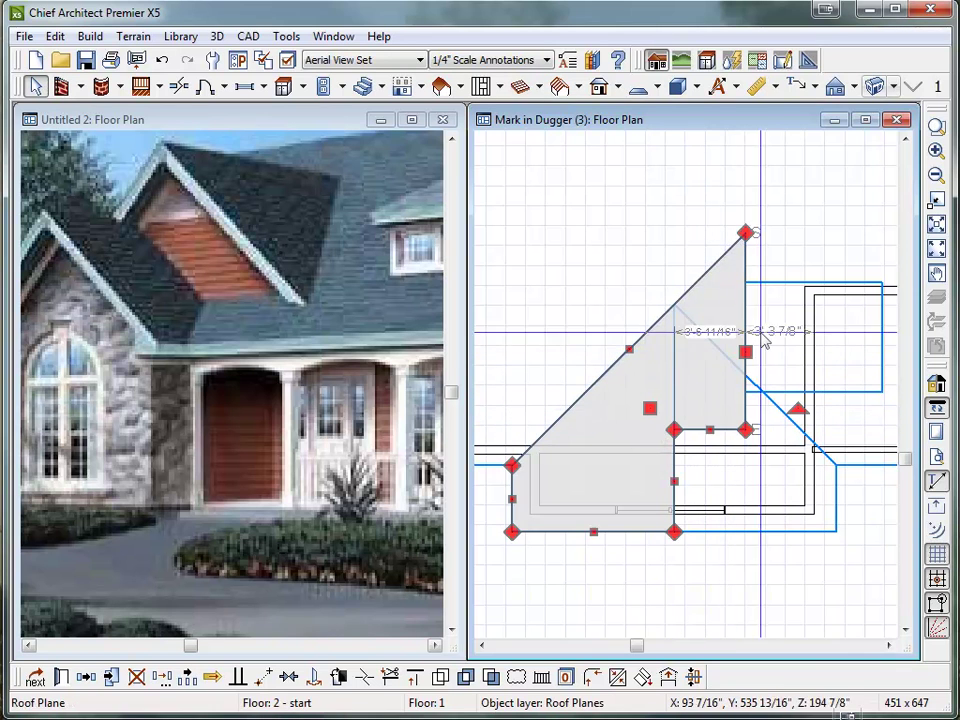
# Resize the small rectangular roof plane to 7'-5" between its upper and lower edges, with the upper edge near the left plane's peak
pyautogui.click(783, 283)
pyautogui.moveTo(783, 283); pyautogui.dragTo(745, 237)
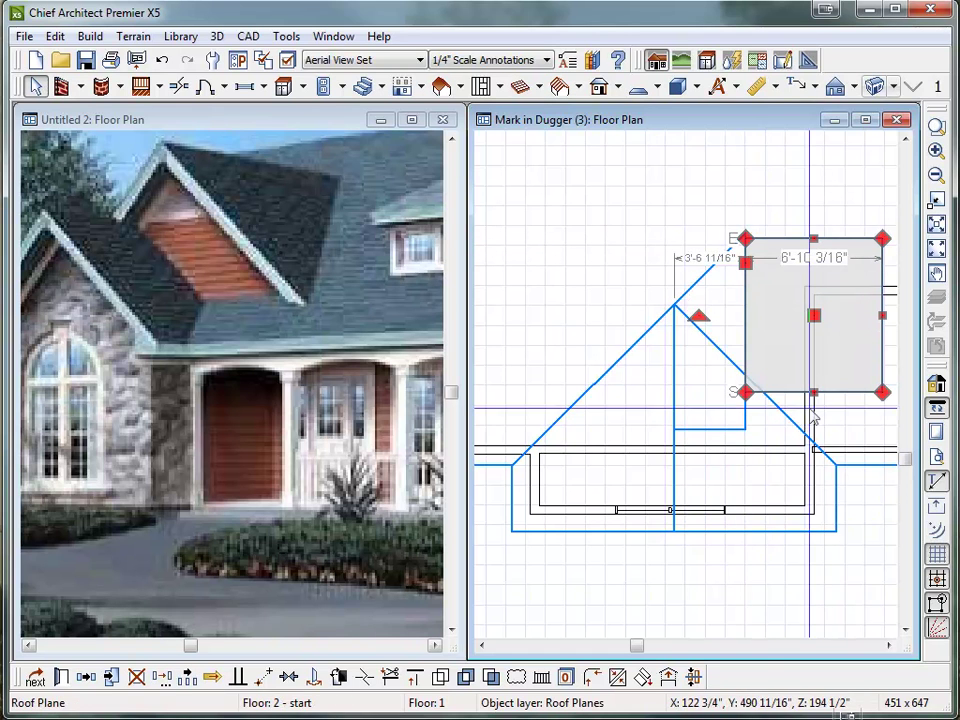
pyautogui.moveTo(814, 393); pyautogui.dragTo(736, 431)
pyautogui.scroll(-1, 540, 408)
pyautogui.scroll(2, 858, 390)
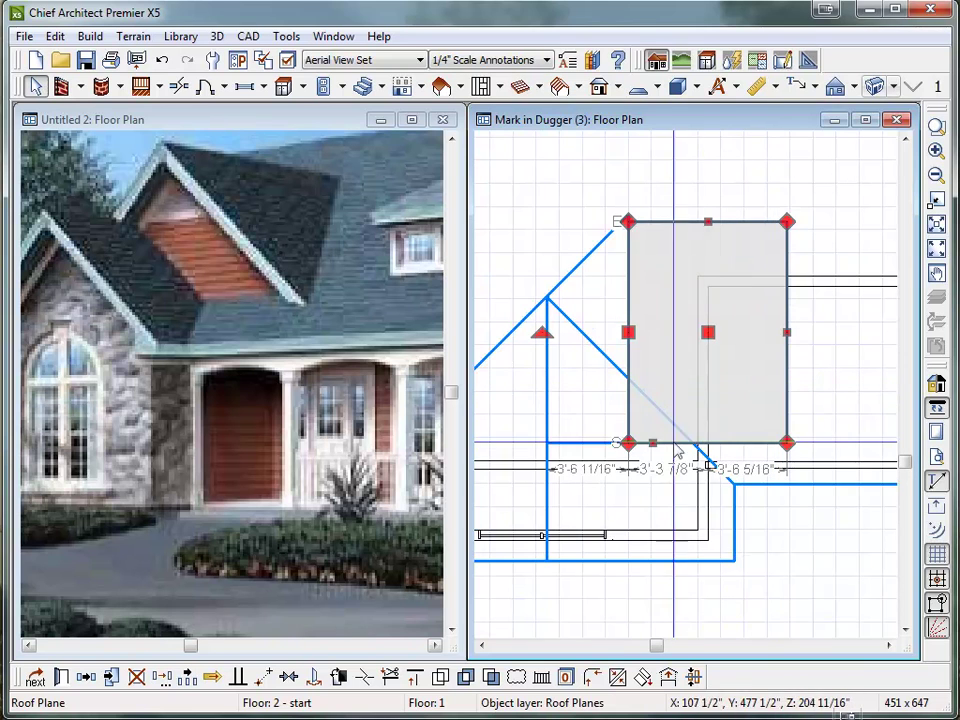
pyautogui.moveTo(656, 441); pyautogui.dragTo(658, 392)
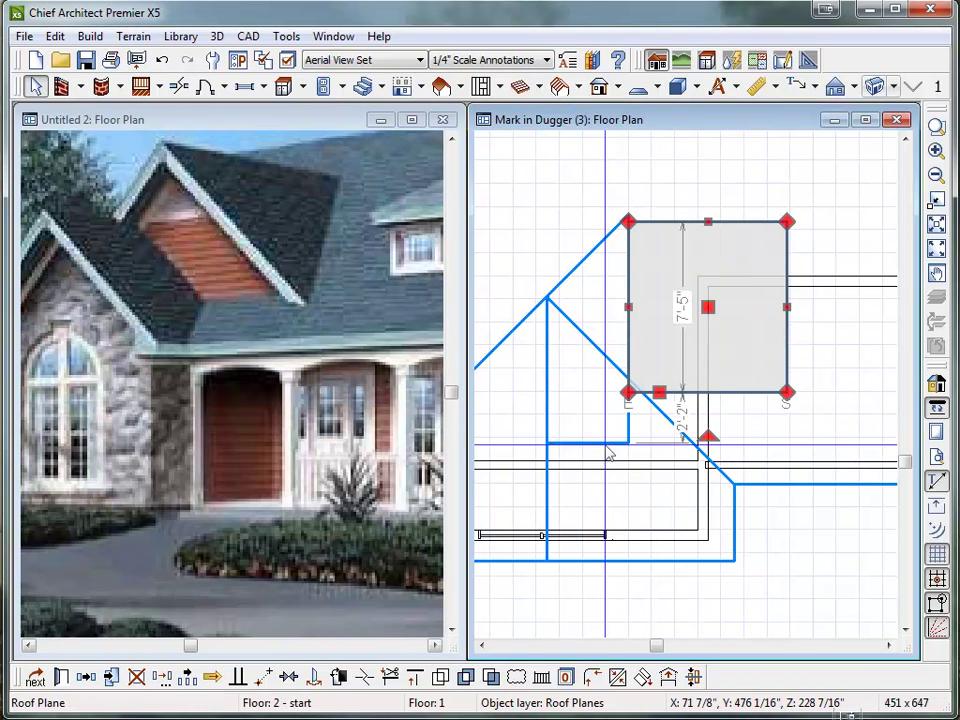
# Align the lower edge of the left plane's extension with the small plane's, and the small plane's upper edge with the extension's peak
pyautogui.click(608, 450)
pyautogui.moveTo(589, 443); pyautogui.dragTo(648, 393)
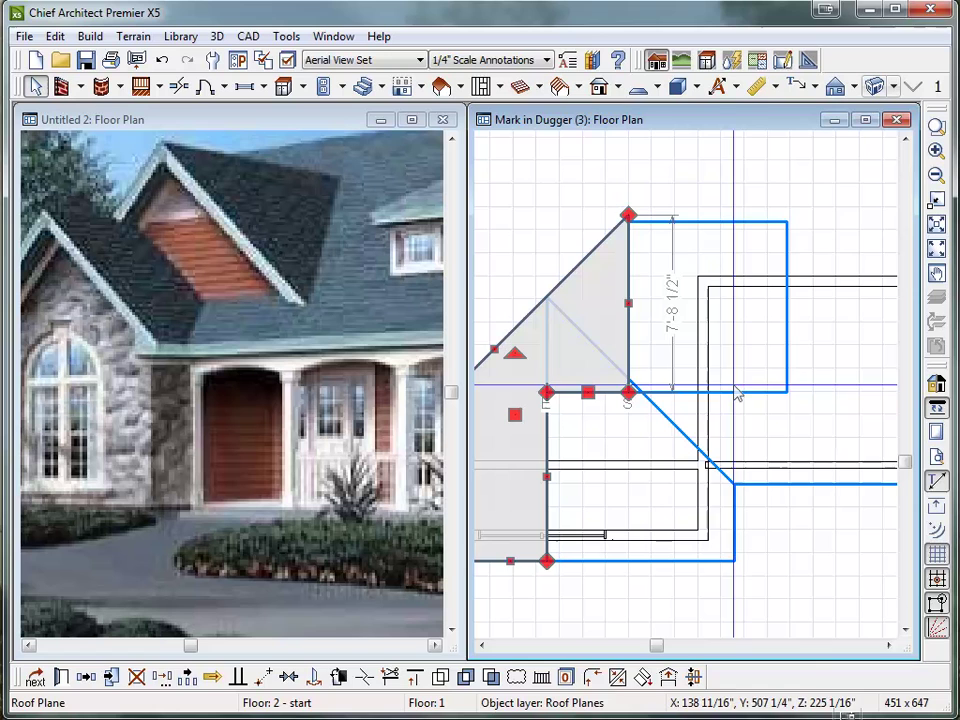
pyautogui.click(762, 221)
pyautogui.moveTo(762, 221); pyautogui.dragTo(626, 212)
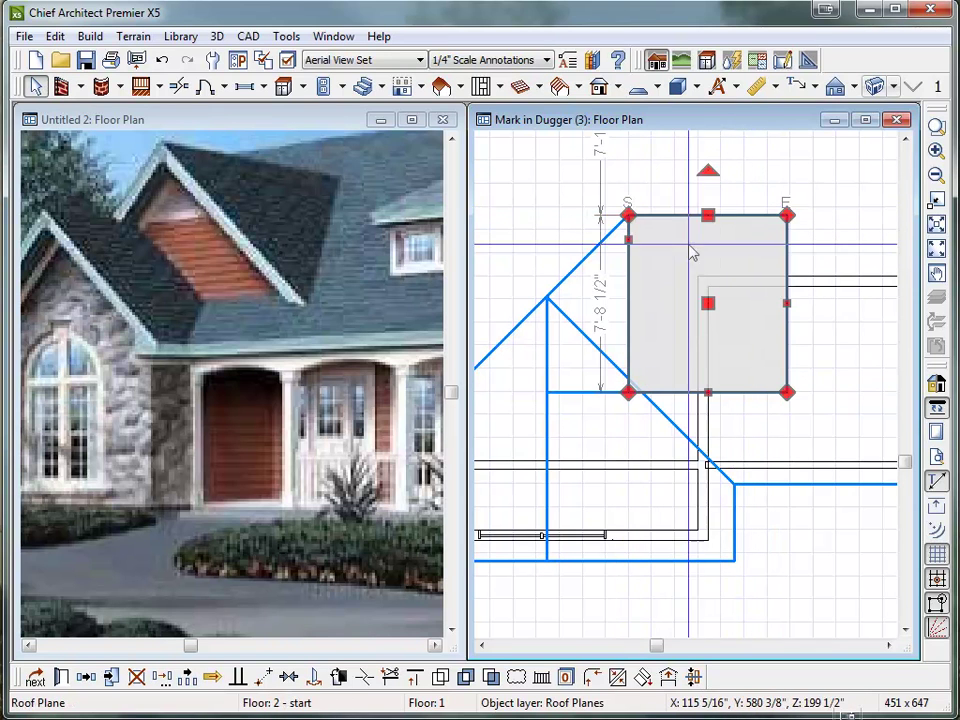
# Collapse the small plane's upper outer corner onto its lower outer corner, forming a triangle, and inspect it in a new perspective full overview
pyautogui.moveTo(787, 215); pyautogui.dragTo(787, 392)
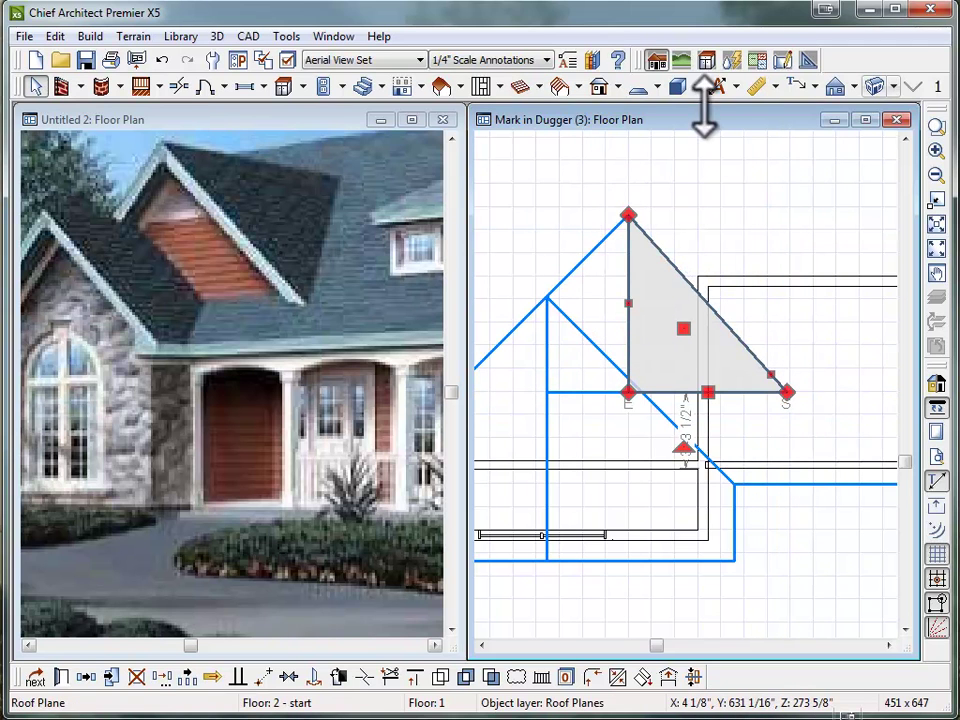
pyautogui.click(868, 87)
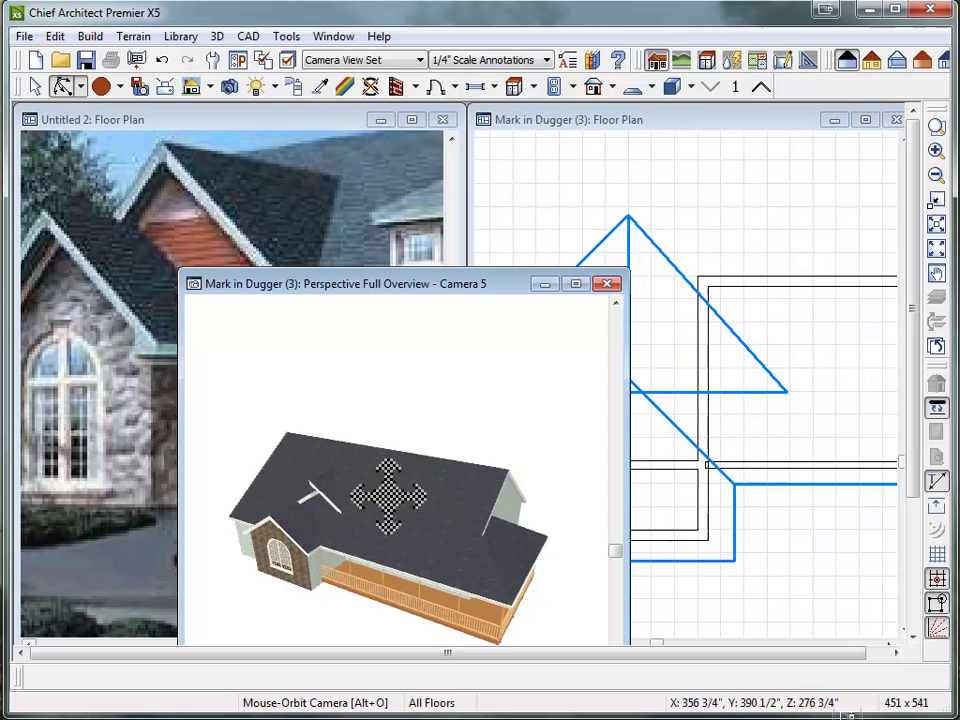
pyautogui.moveTo(386, 439); pyautogui.dragTo(279, 508)
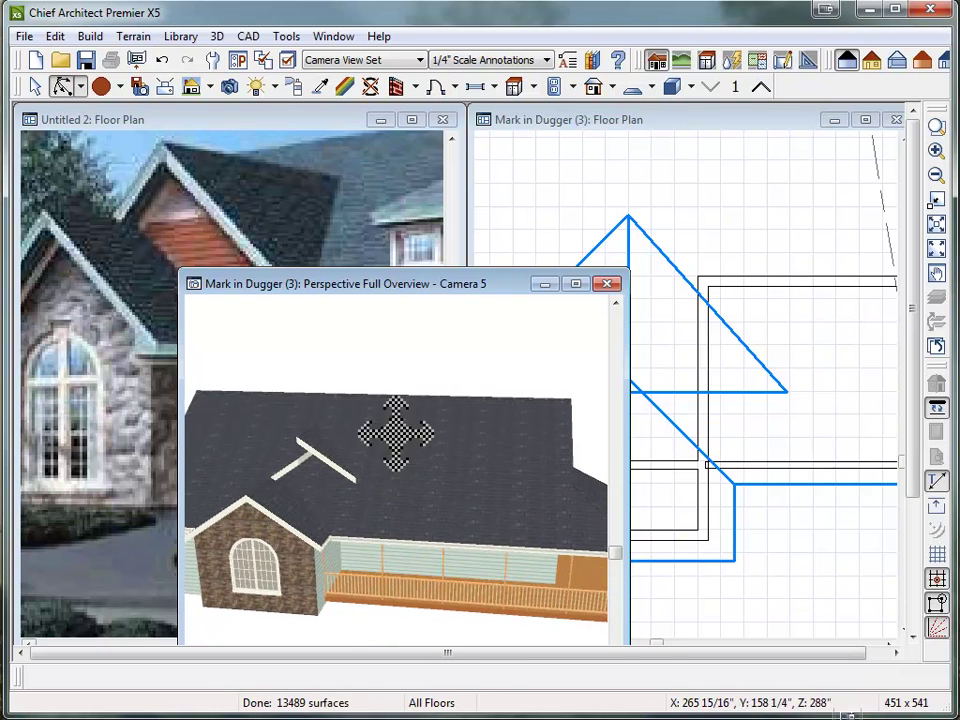
# Shift the triangular roof plane outward and bring its ridge edge and the left plane's extension together 6'-6 1/4" from the bump-out's ridge
pyautogui.click(756, 394)
pyautogui.scroll(-3, 775, 425)
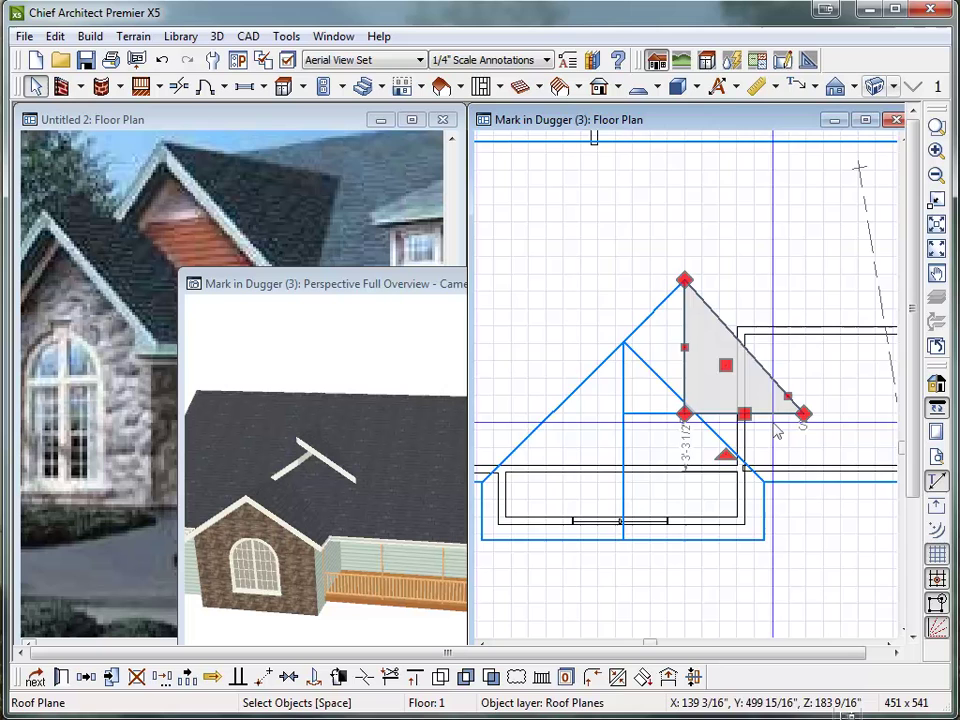
pyautogui.scroll(3, 750, 408)
pyautogui.moveTo(714, 350); pyautogui.dragTo(761, 349)
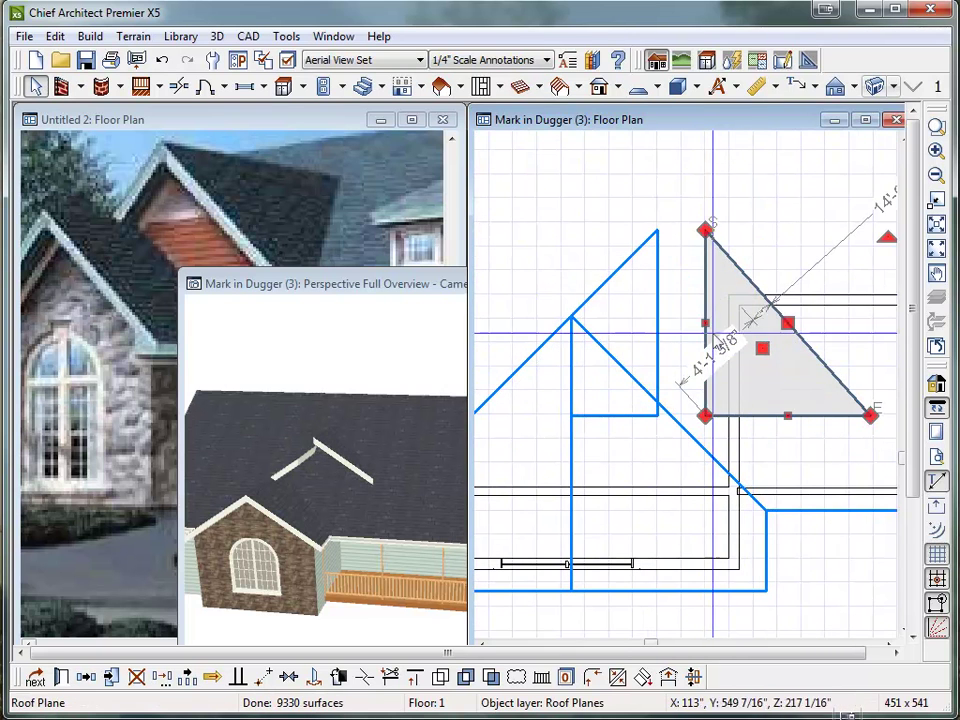
pyautogui.click(703, 283)
pyautogui.click(703, 283)
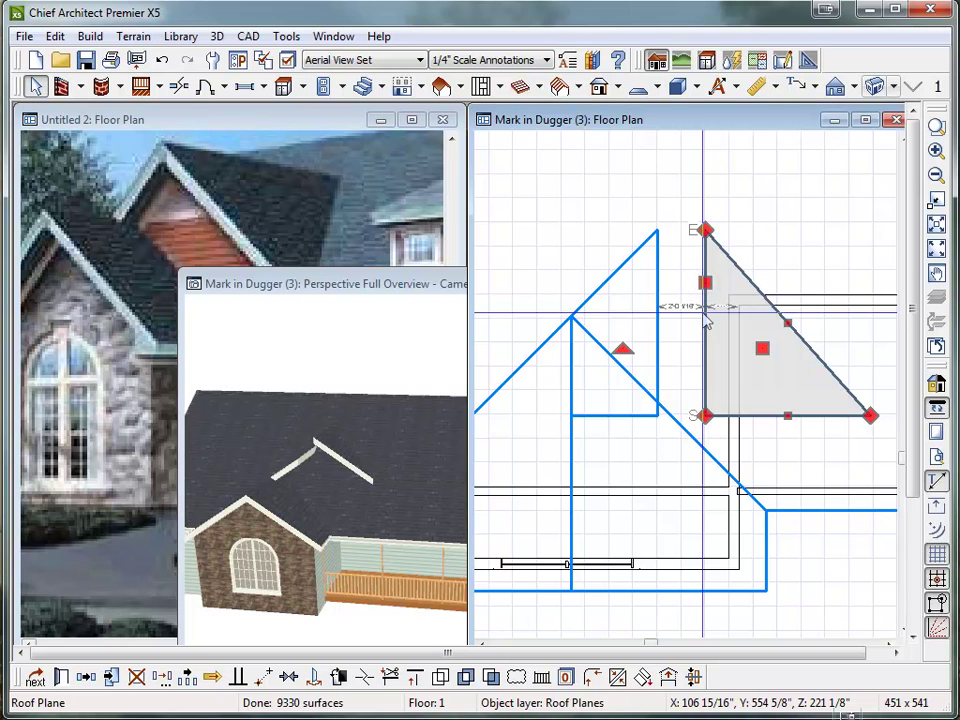
pyautogui.moveTo(705, 318); pyautogui.dragTo(660, 321)
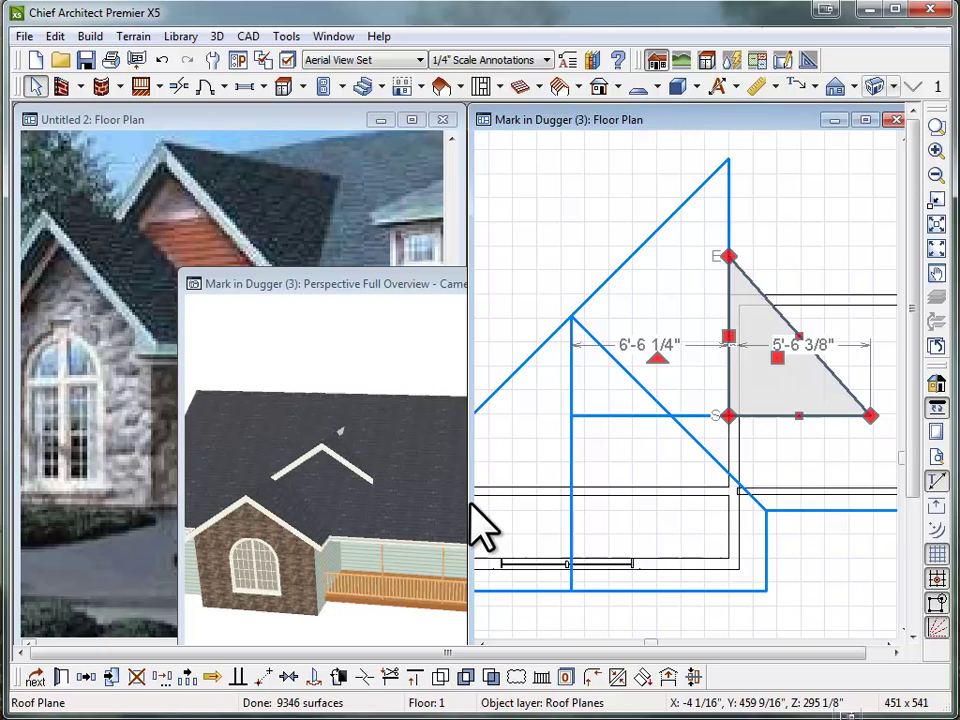
# Move the triangular plane's sloping edge outward until it meets the left plane's peak, and check the gable in the overview
pyautogui.scroll(-1, 483, 527)
pyautogui.scroll(2, 780, 495)
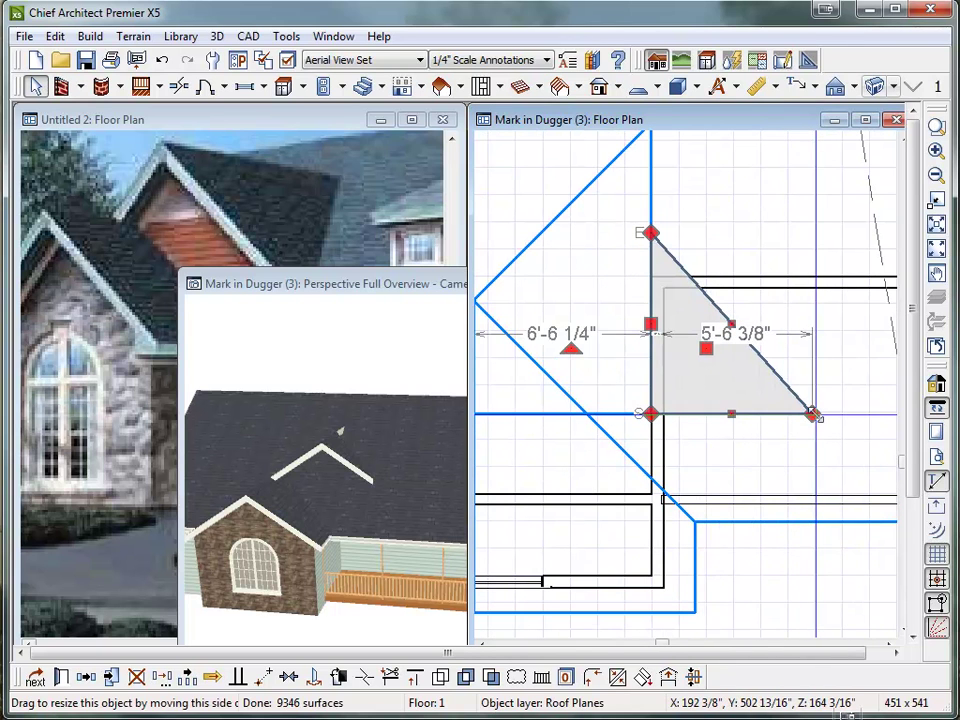
pyautogui.moveTo(731, 324); pyautogui.dragTo(748, 308)
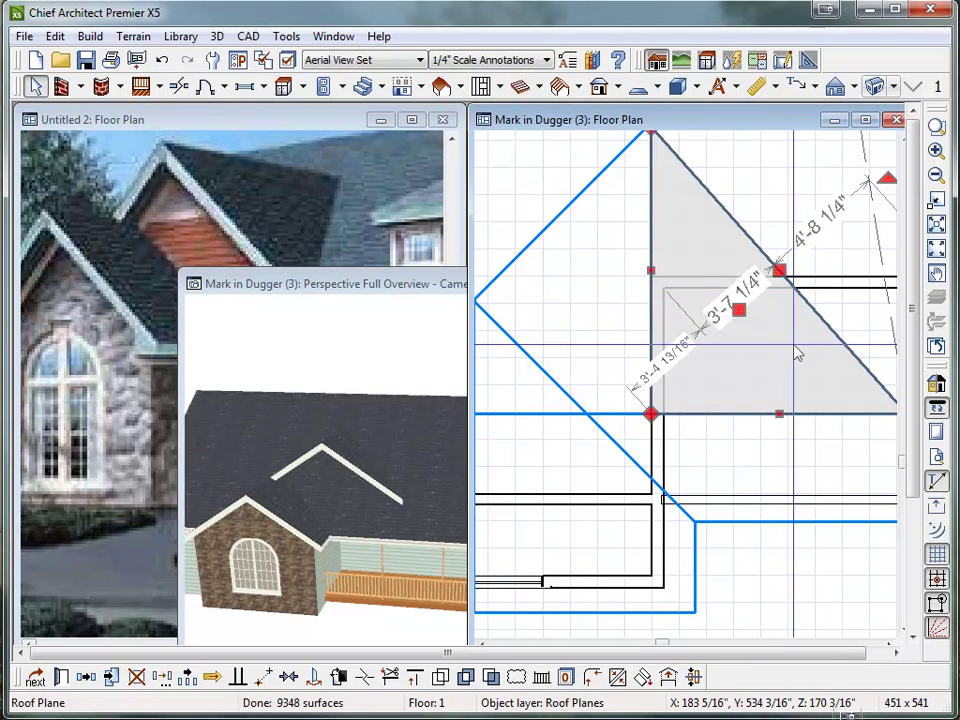
pyautogui.click(330, 360)
pyautogui.scroll(-2, 285, 396)
pyautogui.moveTo(328, 489); pyautogui.dragTo(325, 445)
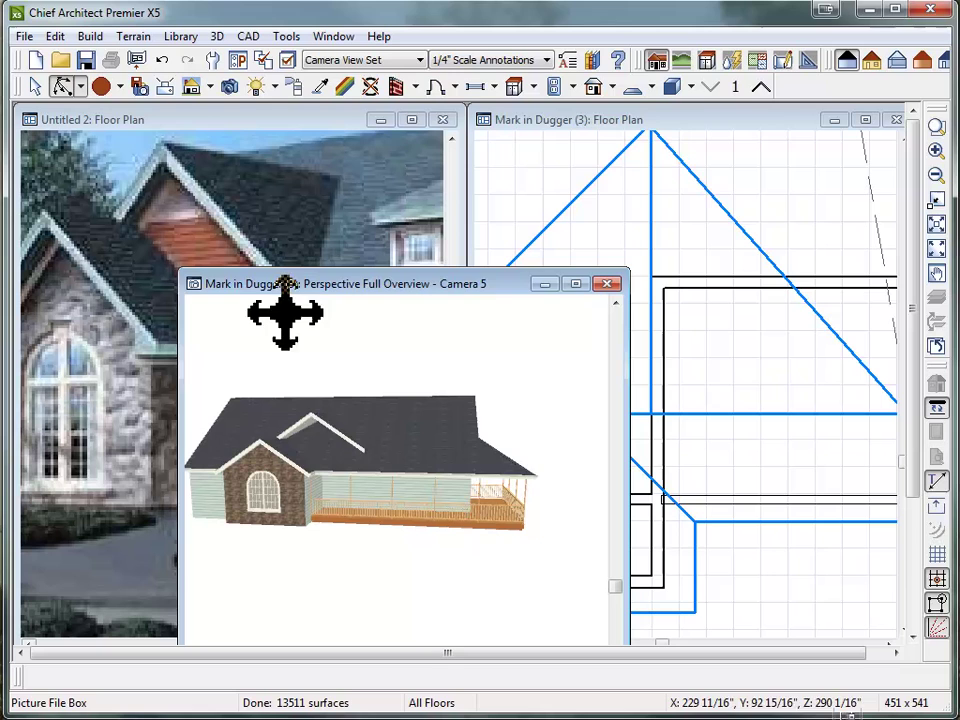
# Lower the triangular roof plane by entering a new shadow boards top height in its roof plane specification
pyautogui.click(776, 220)
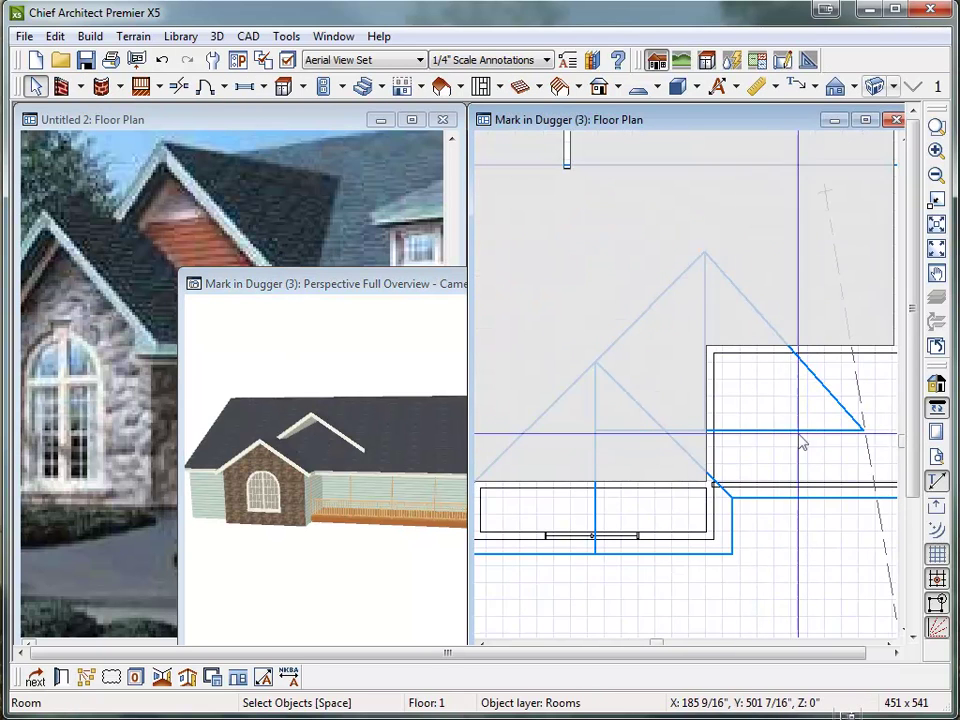
pyautogui.scroll(2, 810, 430)
pyautogui.click(816, 354)
pyautogui.scroll(1, 815, 375)
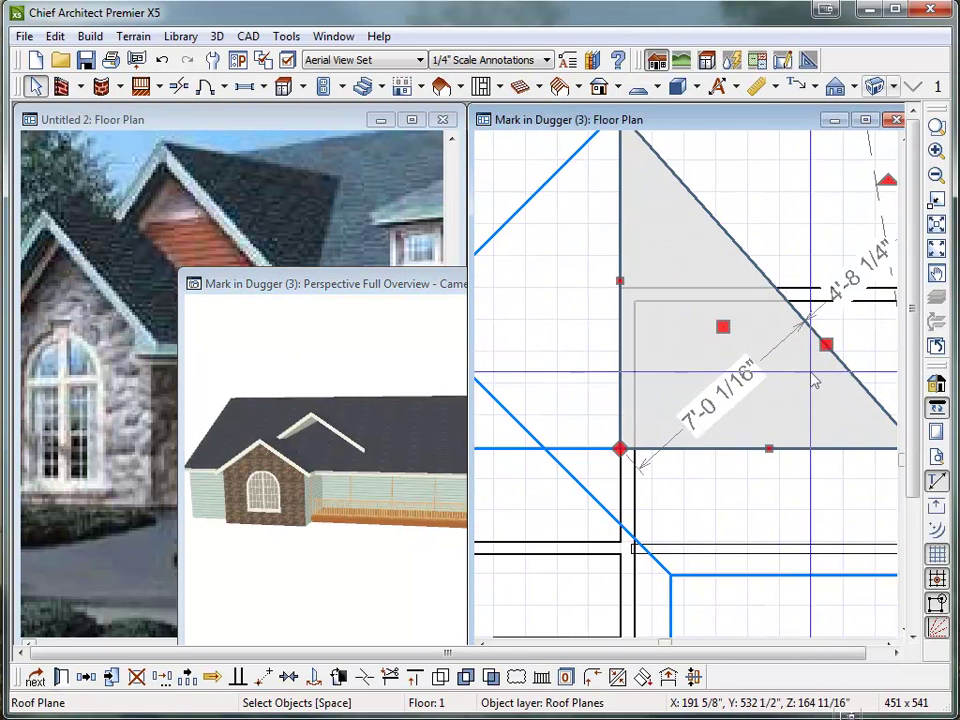
pyautogui.scroll(-2, 700, 390)
pyautogui.scroll(2, 690, 379)
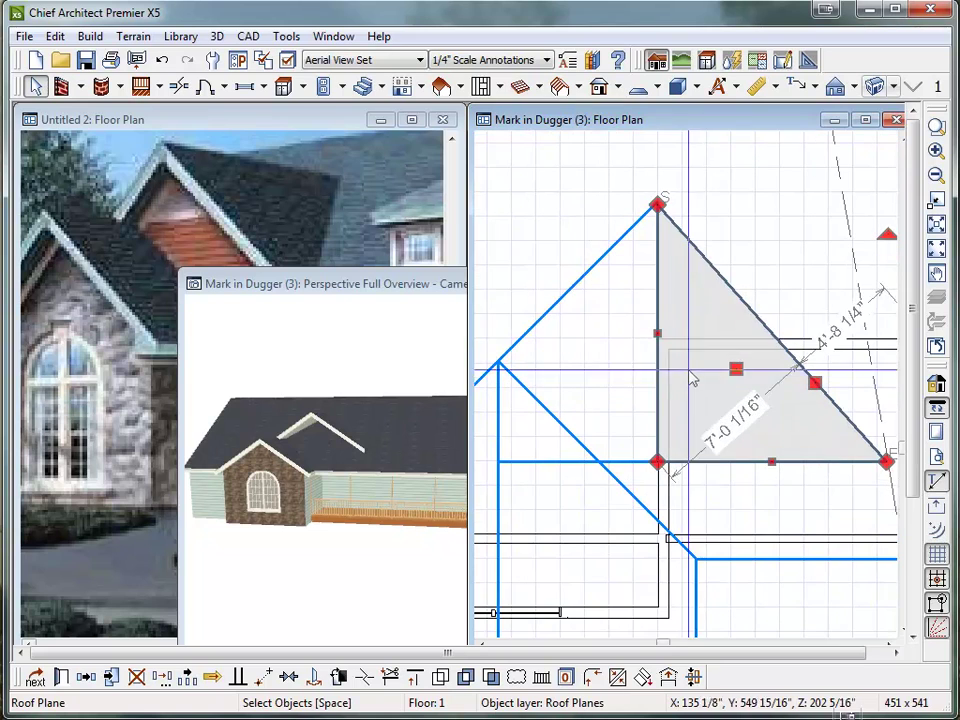
pyautogui.doubleClick(724, 281)
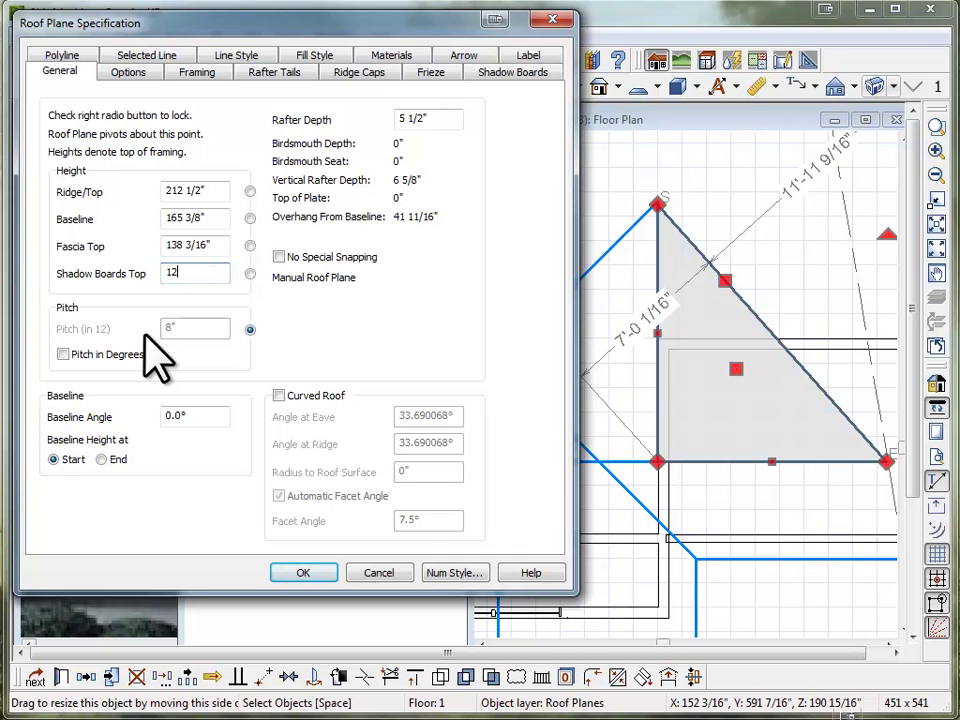
pyautogui.press('Return')
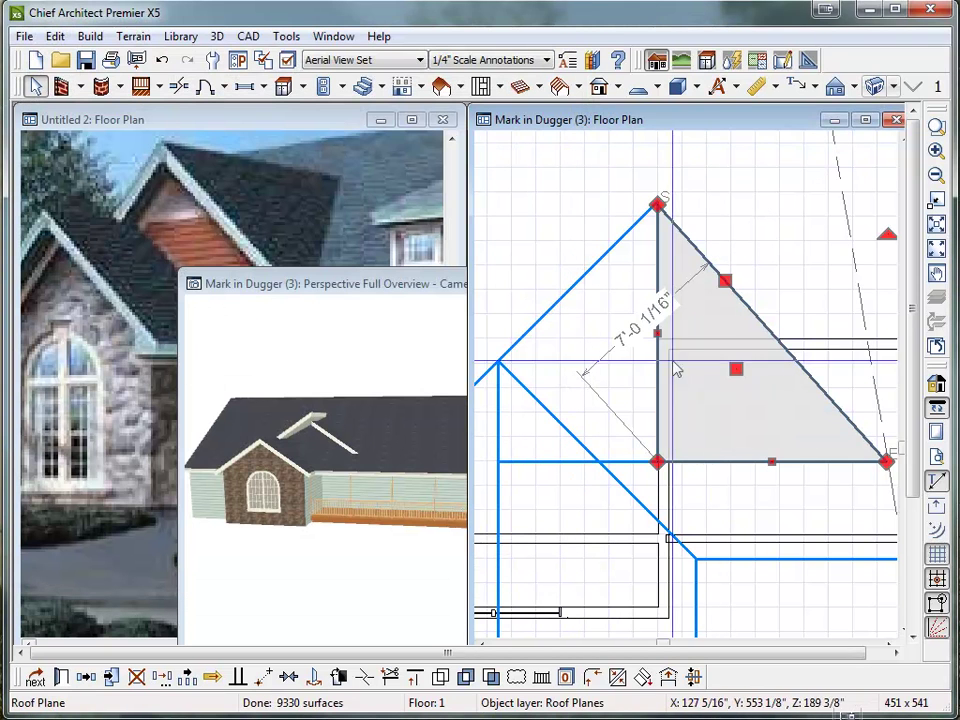
# Join the triangular plane to the left plane at a ridge 5'-4 5/8" from the bump-out's ridge and bring its sloping edge to their peak
pyautogui.moveTo(657, 333)
pyautogui.mouseDown()
pyautogui.moveTo(690, 343)
pyautogui.moveTo(681, 326)
pyautogui.moveTo(658, 319)
pyautogui.mouseUp()
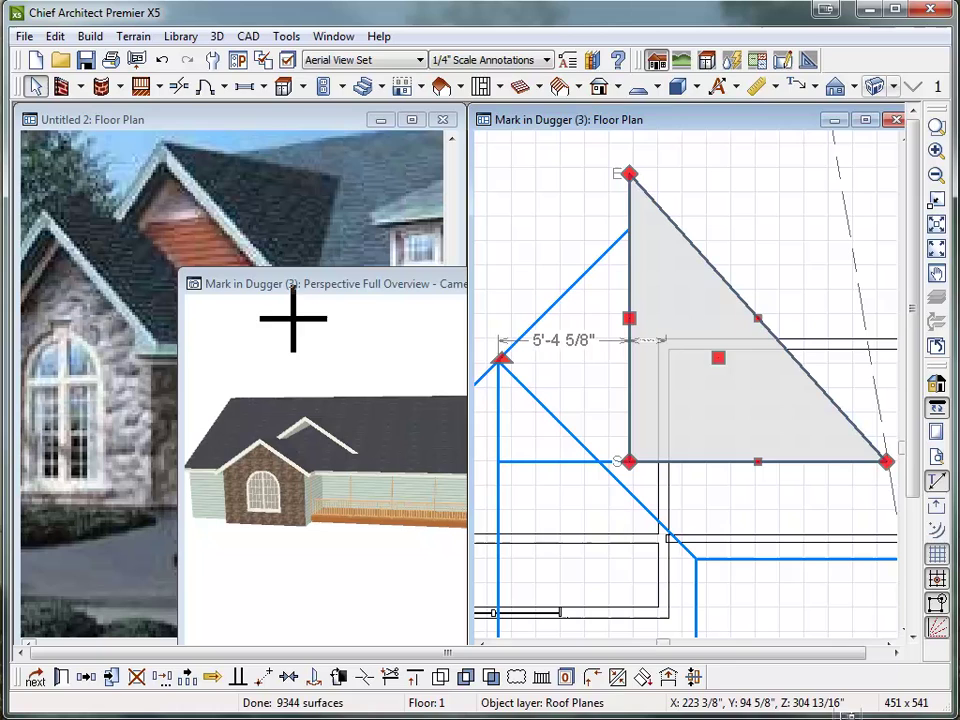
pyautogui.click(299, 293)
pyautogui.moveTo(313, 399); pyautogui.dragTo(306, 492)
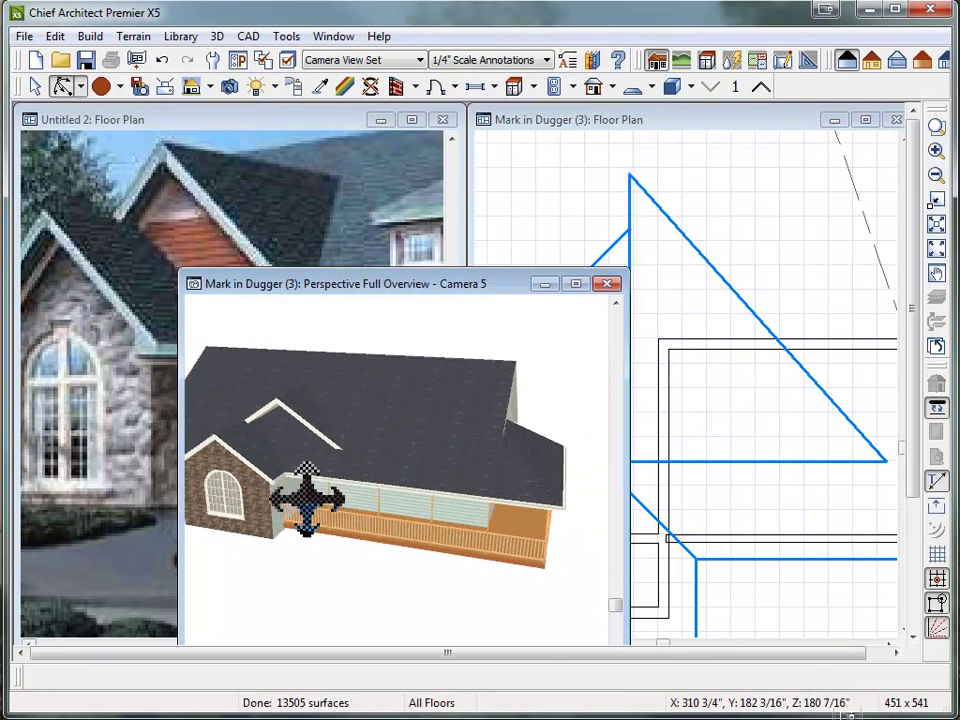
pyautogui.click(735, 315)
pyautogui.moveTo(724, 285); pyautogui.dragTo(629, 229)
# Place the perspective overview beside the plan, over the house picture, and orbit it to examine the second gable
pyautogui.click(364, 366)
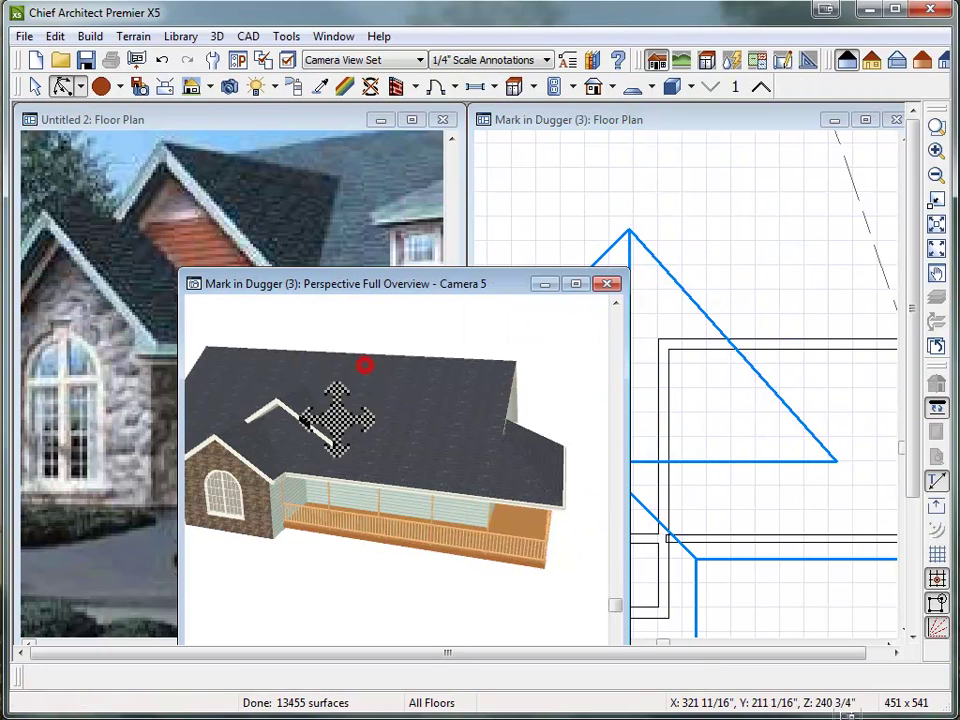
pyautogui.scroll(-1, 291, 483)
pyautogui.moveTo(264, 538); pyautogui.dragTo(315, 484)
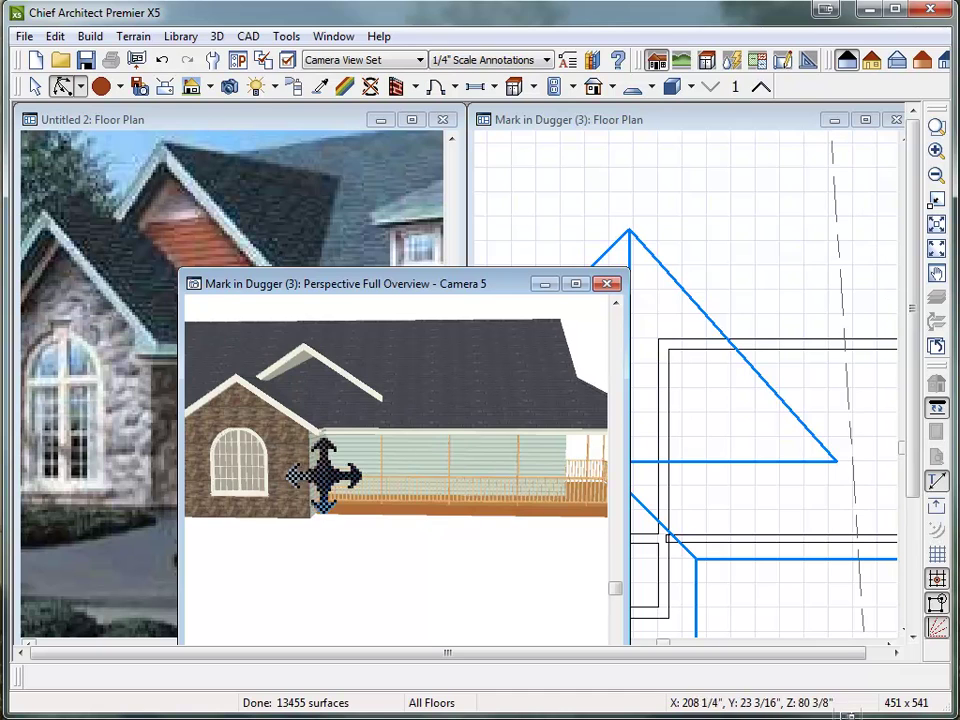
pyautogui.moveTo(334, 287); pyautogui.dragTo(558, 225)
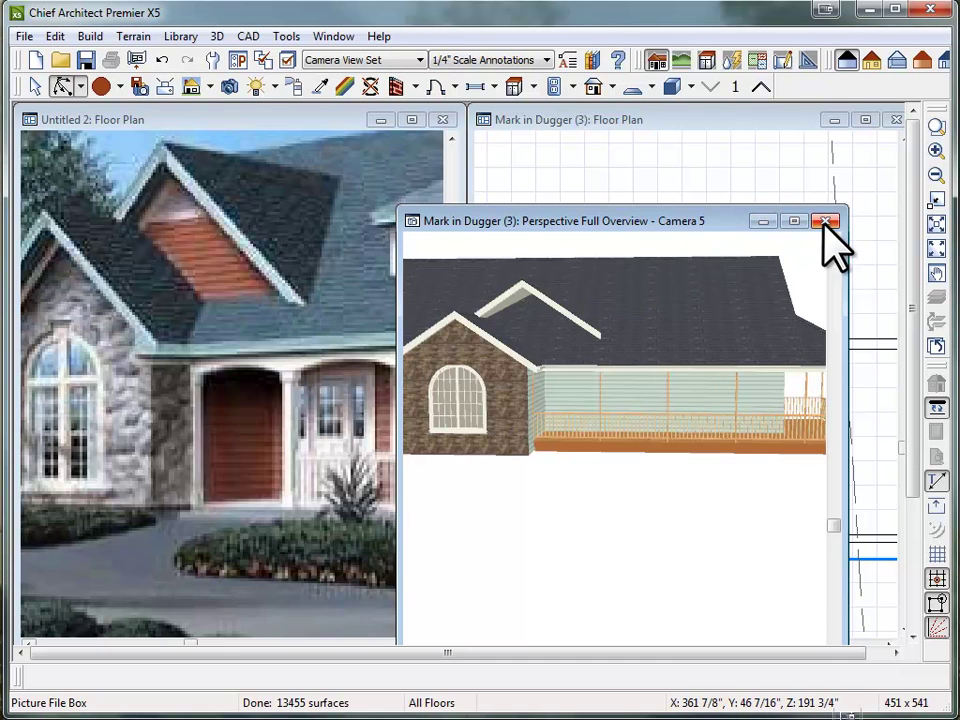
pyautogui.moveTo(739, 220); pyautogui.dragTo(343, 122)
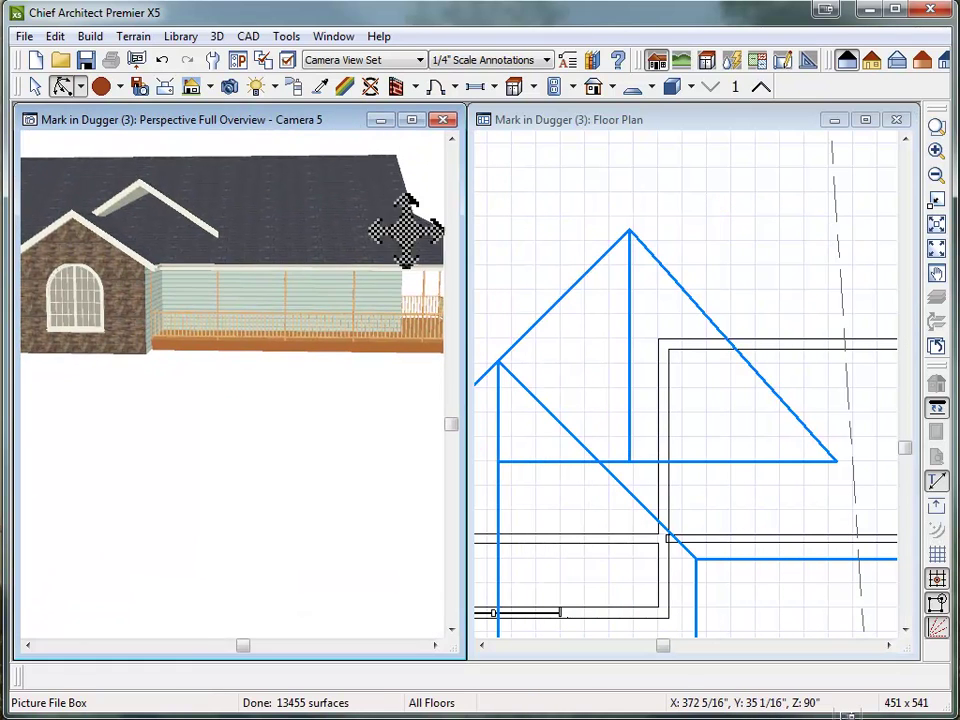
pyautogui.scroll(3, 287, 325)
pyautogui.moveTo(299, 291); pyautogui.dragTo(274, 332)
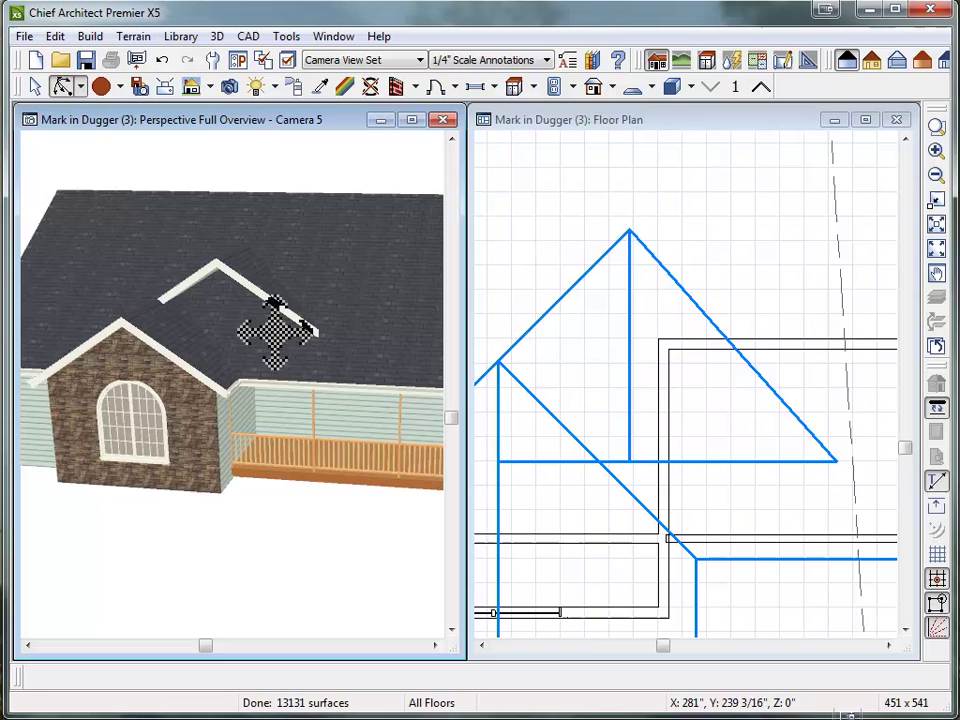
# Break the main front roof plane's valley edge beside the bump-out and move its lower section out to the second gable's peak
pyautogui.click(696, 232)
pyautogui.scroll(-3, 606, 261)
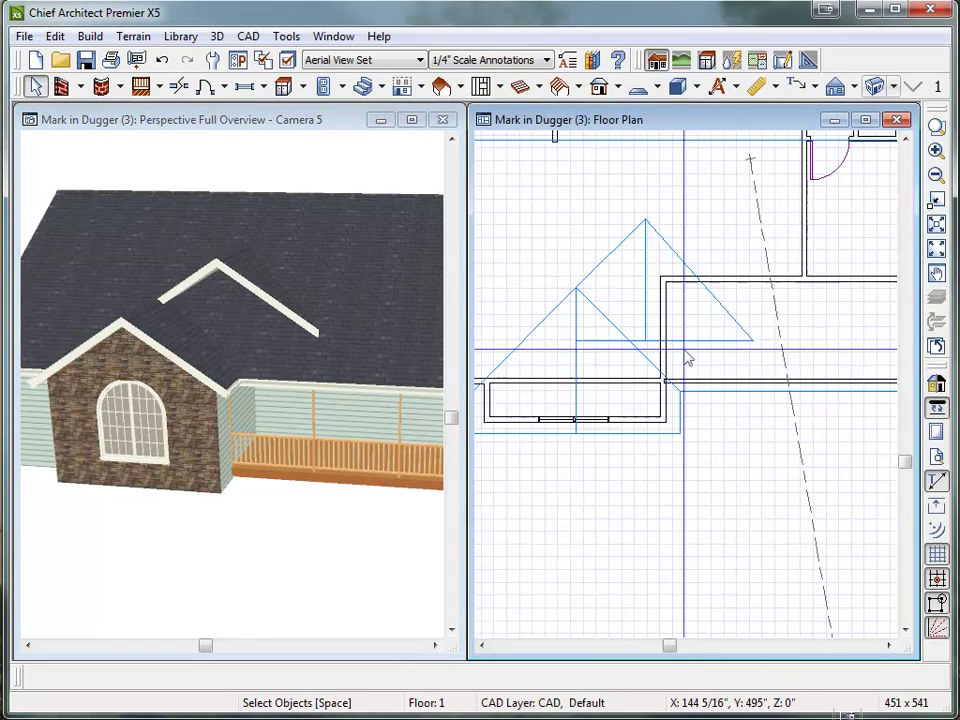
pyautogui.scroll(2, 585, 285)
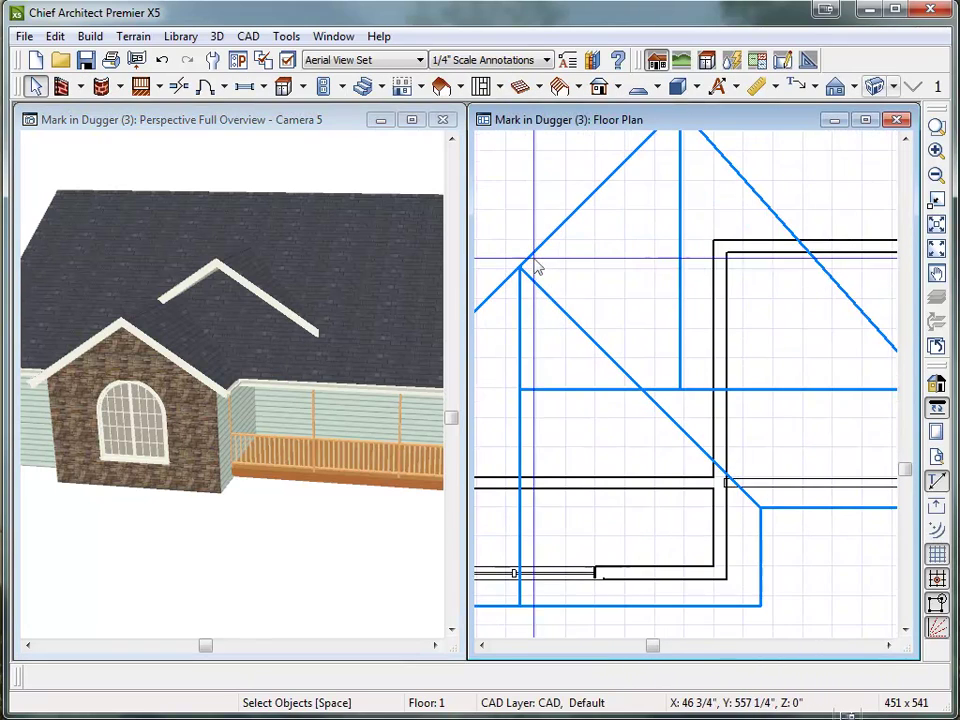
pyautogui.scroll(-2, 625, 390)
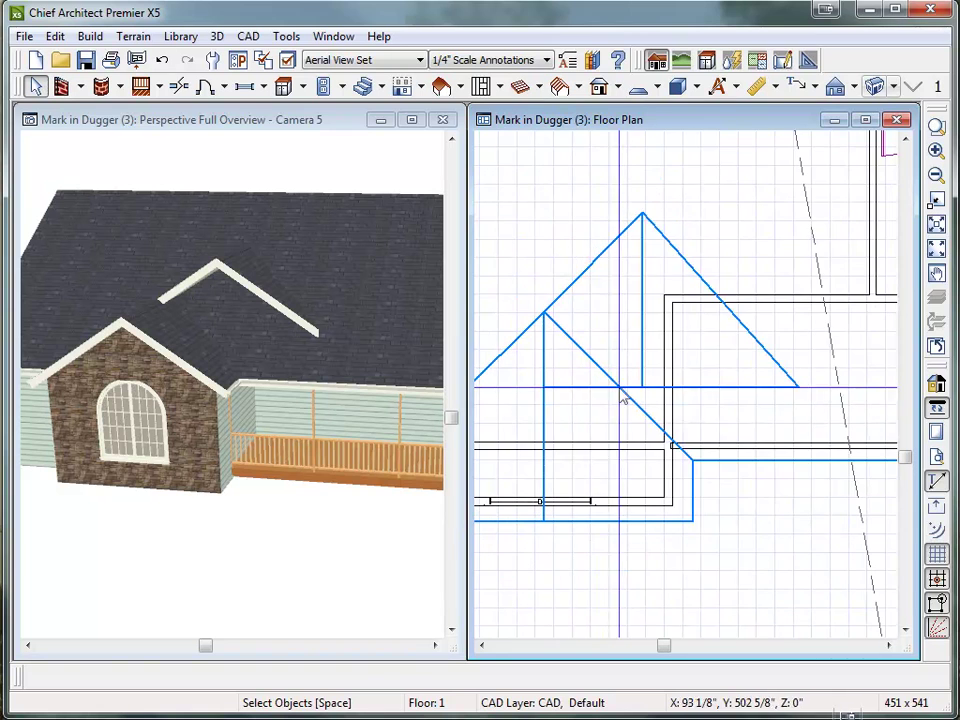
pyautogui.click(738, 459)
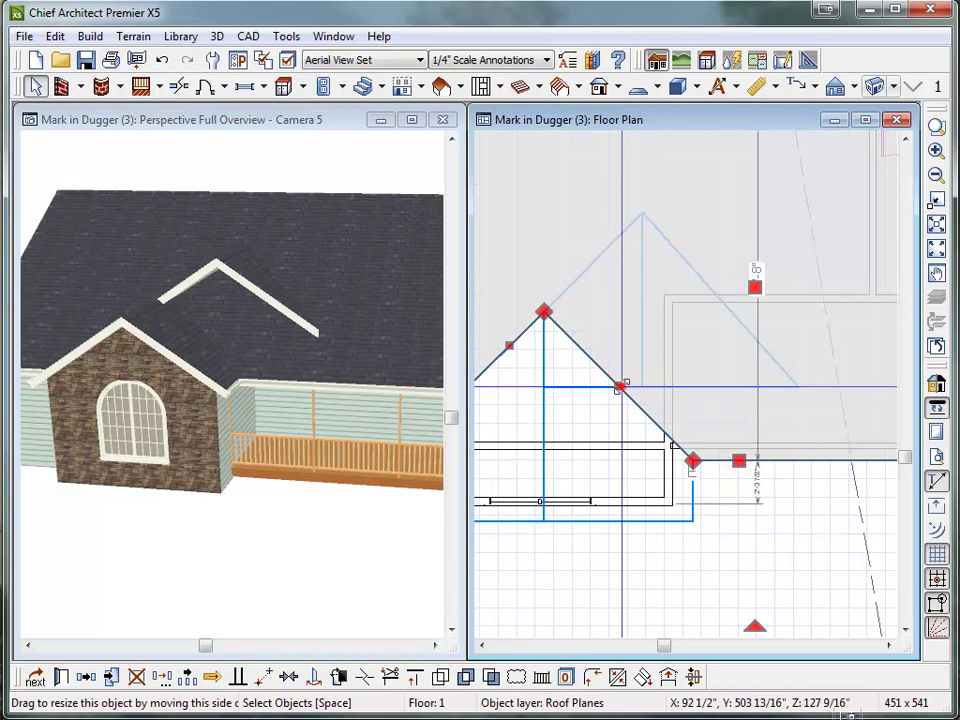
pyautogui.moveTo(618, 386); pyautogui.dragTo(701, 274)
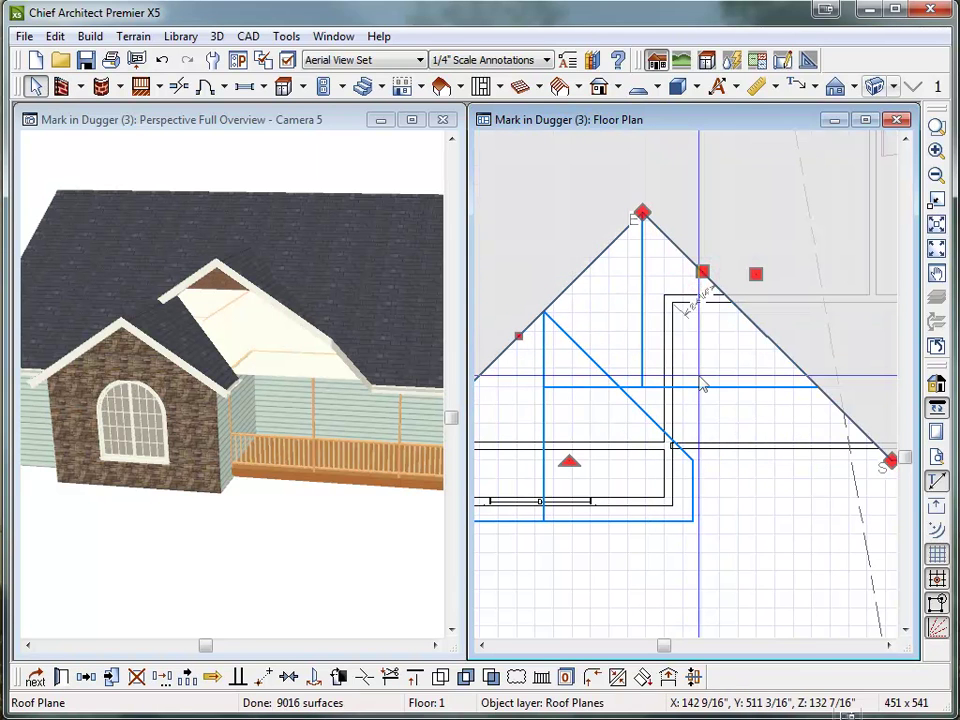
# Break the main roof plane's diagonal edge at the second gable's lower outer corner and straighten the lower section down to the eave
pyautogui.click(828, 402)
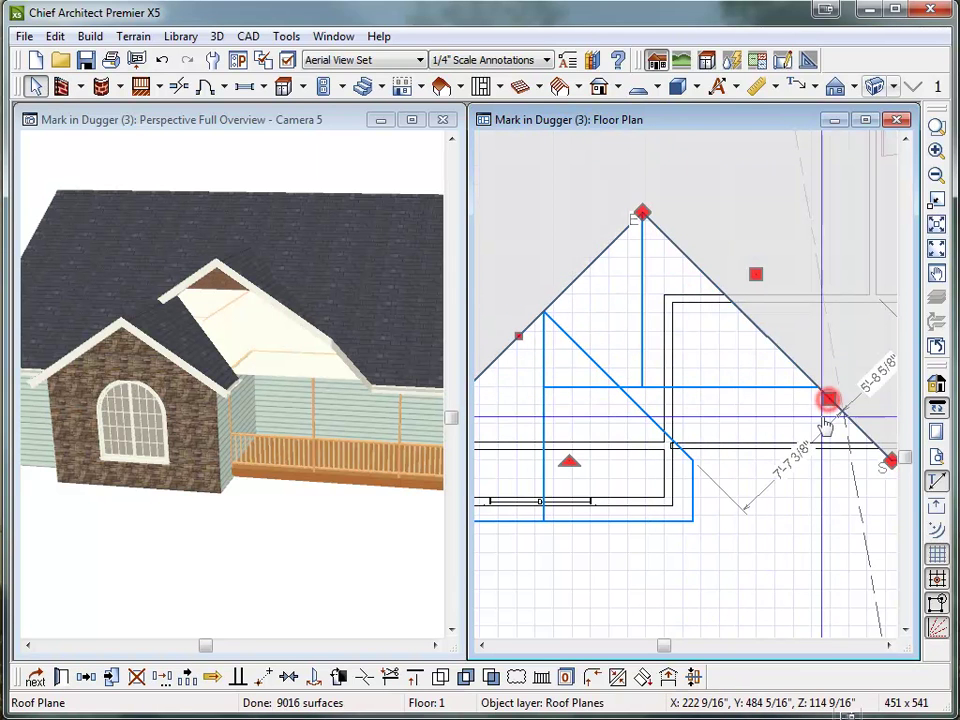
pyautogui.moveTo(826, 425); pyautogui.dragTo(819, 391)
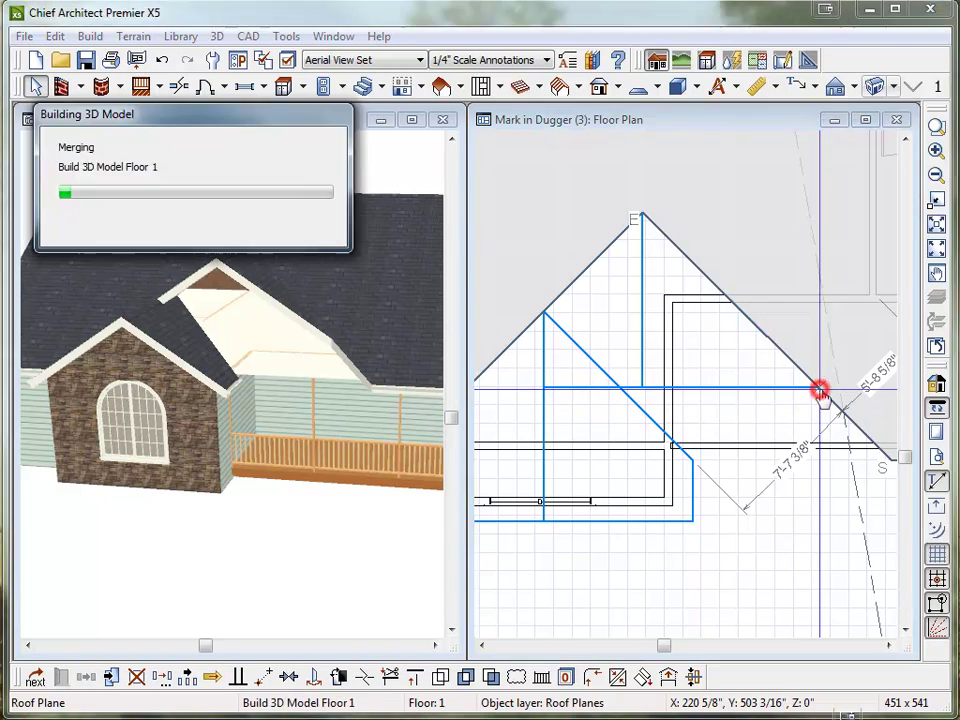
pyautogui.moveTo(891, 460); pyautogui.dragTo(819, 463)
pyautogui.scroll(3, 823, 455)
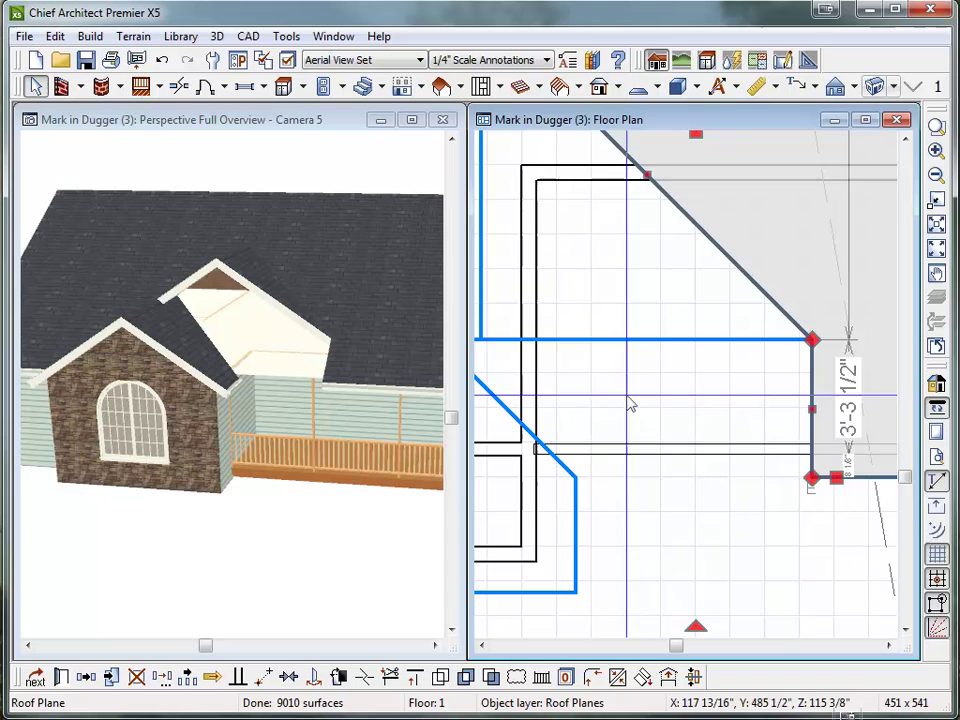
# Break the main roof plane's edge below the second gable, extend the lower section about 5'-6" toward the bump-out, and align it with the gable's eave
pyautogui.scroll(-2, 632, 403)
pyautogui.moveTo(644, 401); pyautogui.dragTo(556, 397, button='middle')
pyautogui.scroll(1, 554, 396)
pyautogui.scroll(-1, 880, 417)
pyautogui.scroll(1, 688, 416)
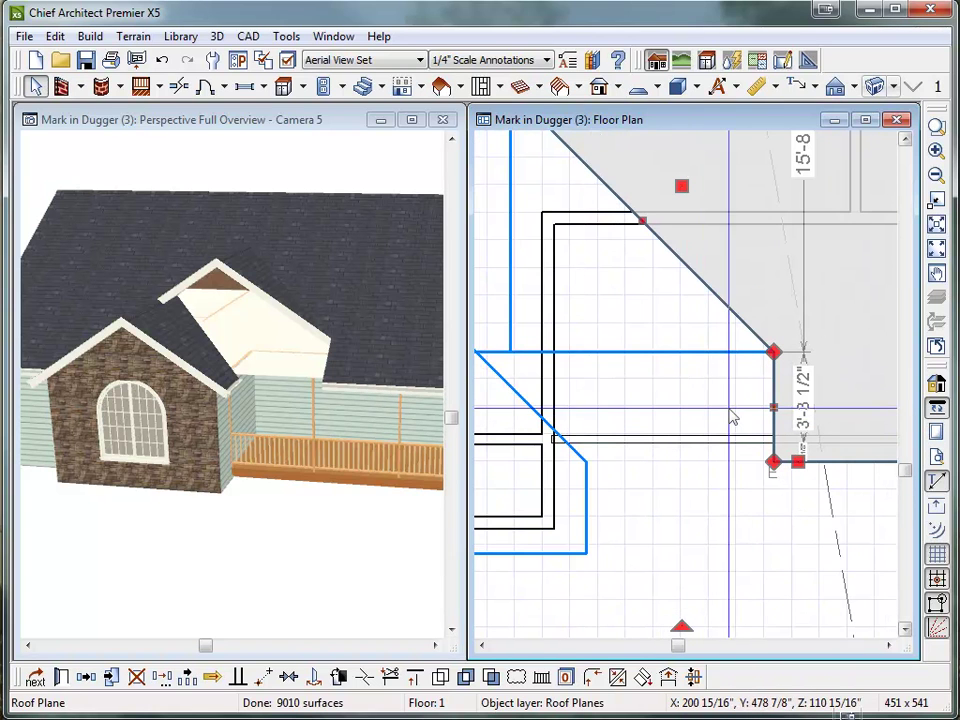
pyautogui.press('3')
pyautogui.click(772, 373)
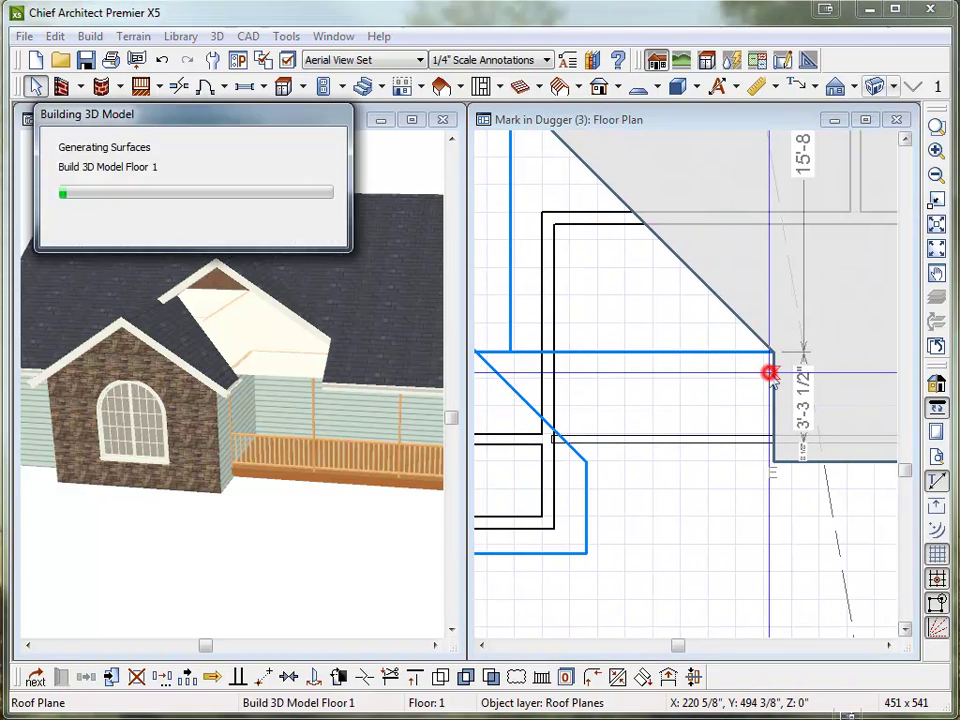
pyautogui.moveTo(774, 398); pyautogui.dragTo(620, 408)
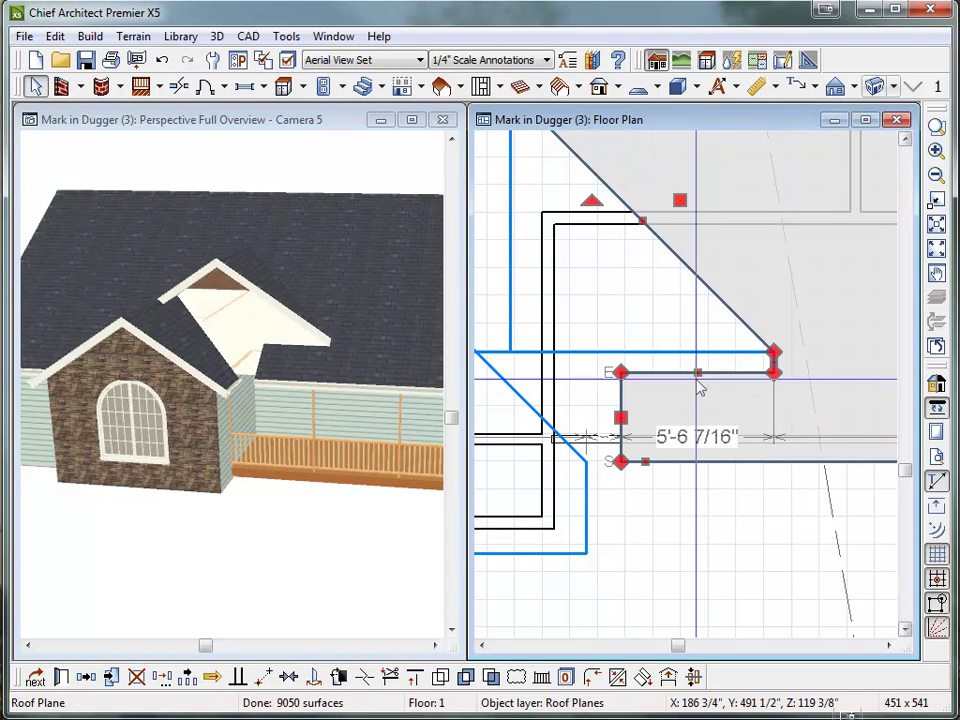
pyautogui.moveTo(696, 372); pyautogui.dragTo(669, 351)
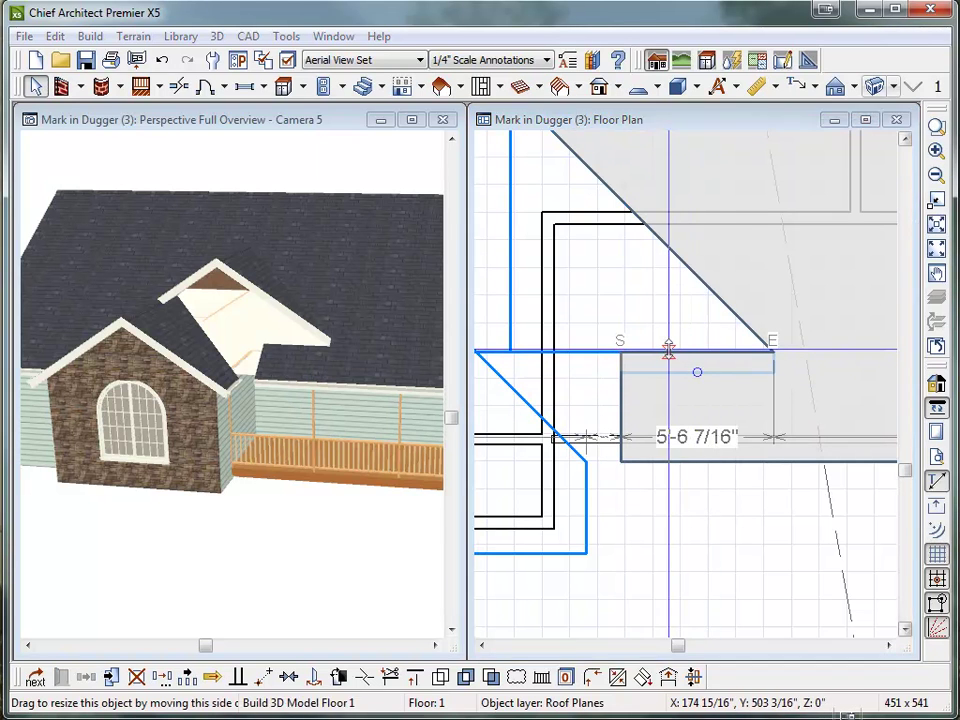
# Angle the end edge of the extended main roof section to meet the bump-out roof plane's diagonal valley edge
pyautogui.scroll(-1, 833, 405)
pyautogui.scroll(2, 586, 401)
pyautogui.moveTo(697, 408); pyautogui.dragTo(568, 394)
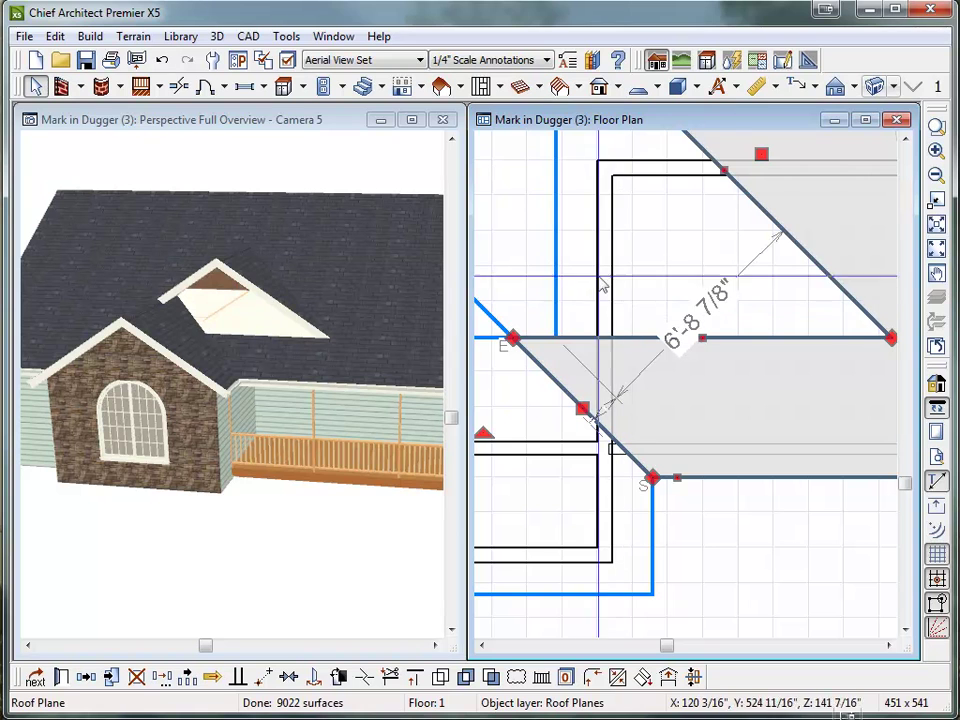
# Break the bump-out plane's diagonal edge at the second gable's eave line and align its upper section with that line
pyautogui.click(653, 514)
pyautogui.scroll(-3, 817, 553)
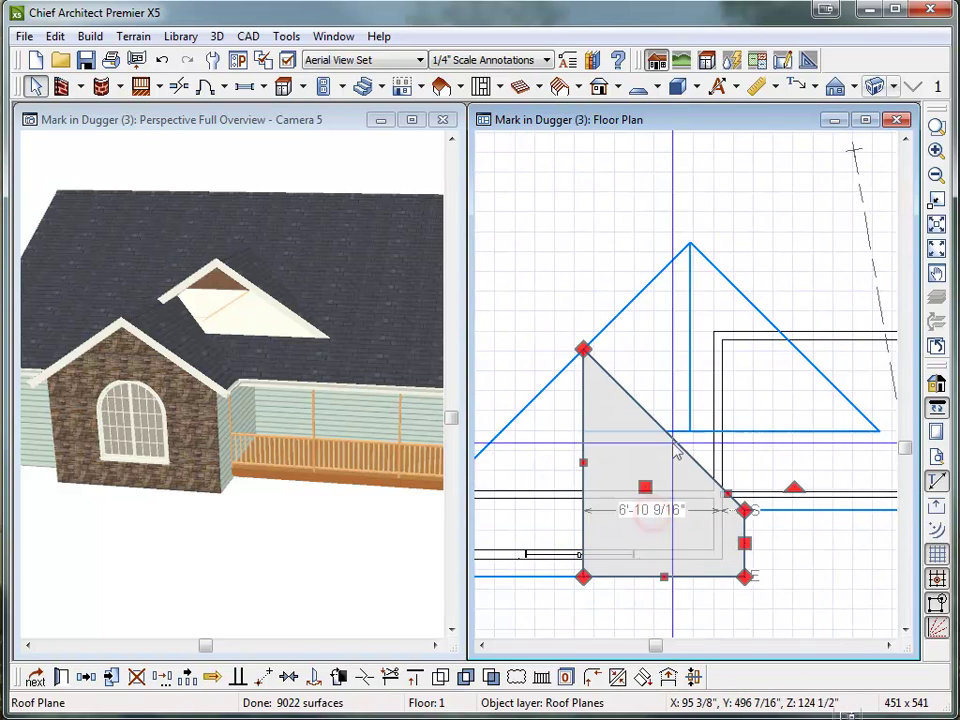
pyautogui.scroll(3, 670, 447)
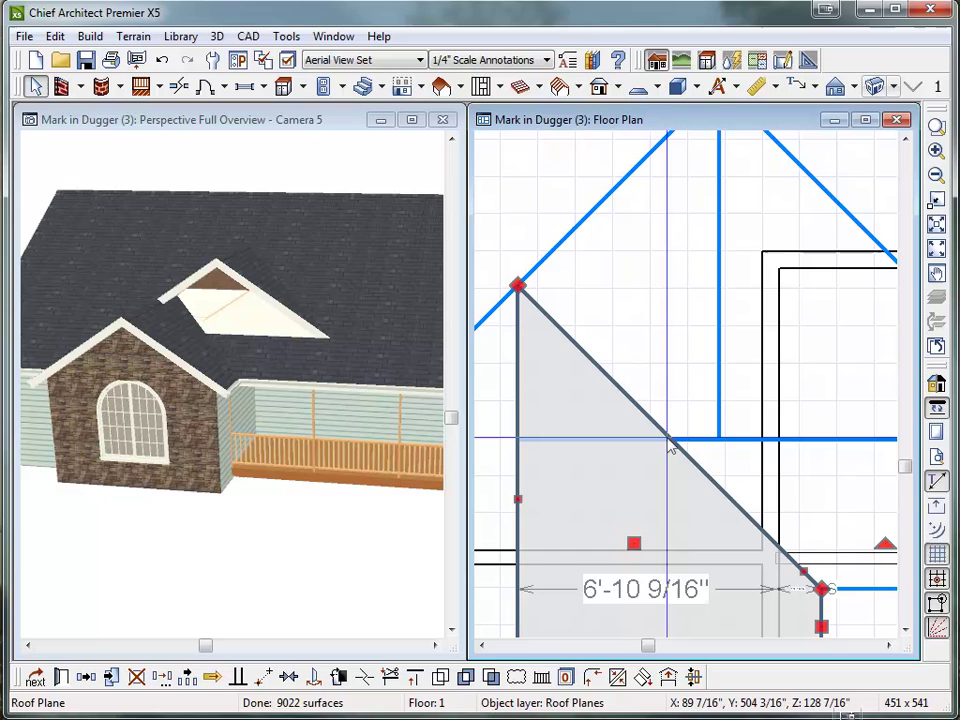
pyautogui.moveTo(671, 439); pyautogui.dragTo(740, 415)
pyautogui.scroll(2, 645, 476)
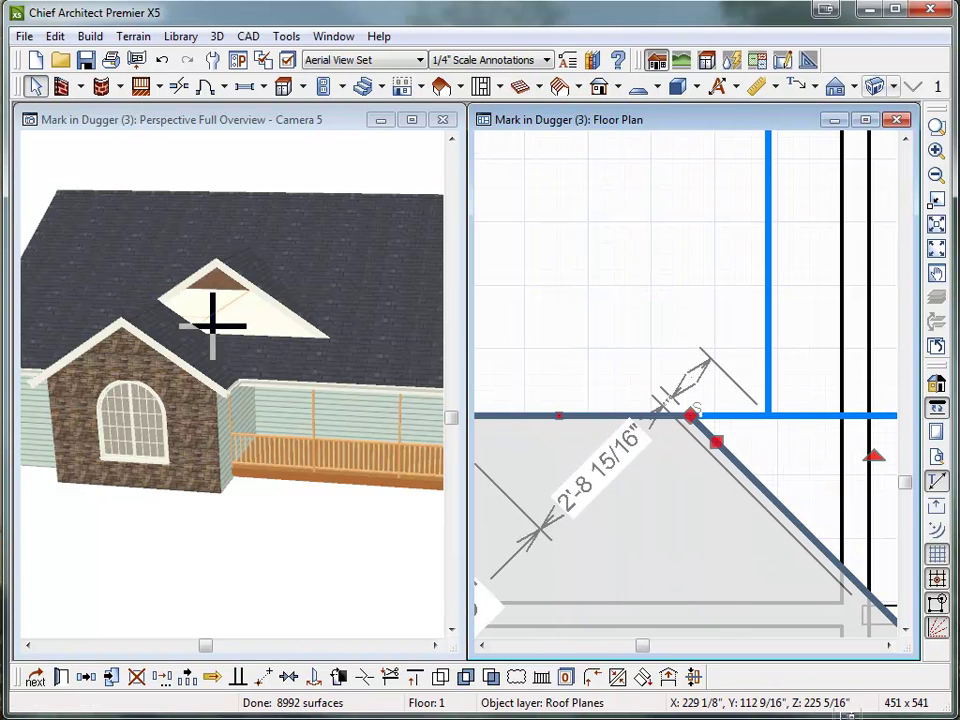
pyautogui.click(566, 282)
pyautogui.scroll(-8, 645, 362)
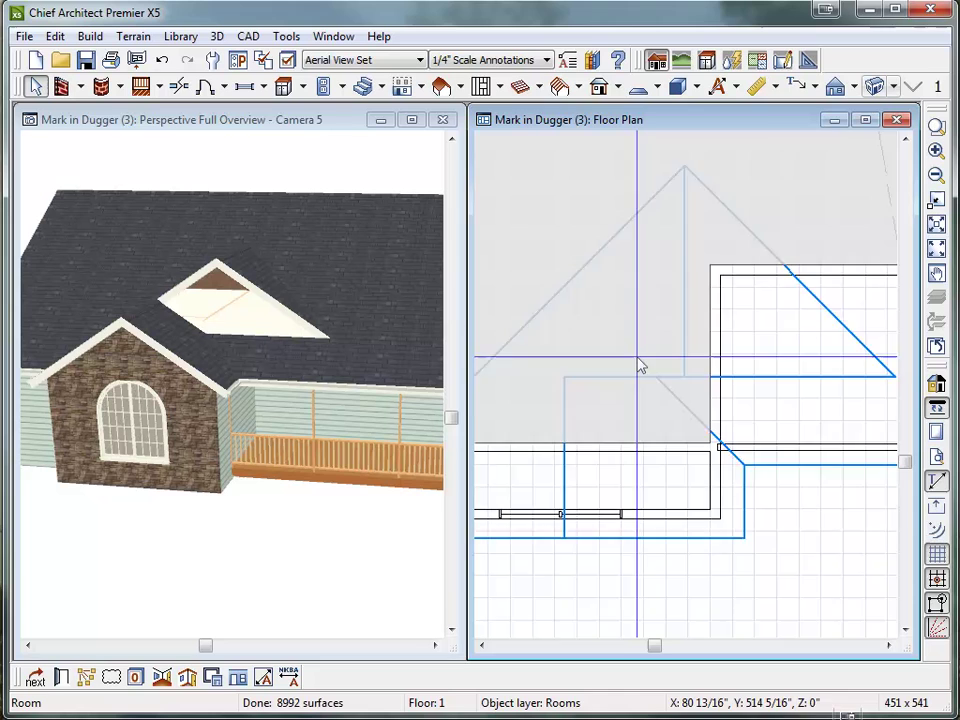
# Select all roof planes of the house together and move them up to the attic floor
pyautogui.click(735, 463)
pyautogui.scroll(-5, 737, 470)
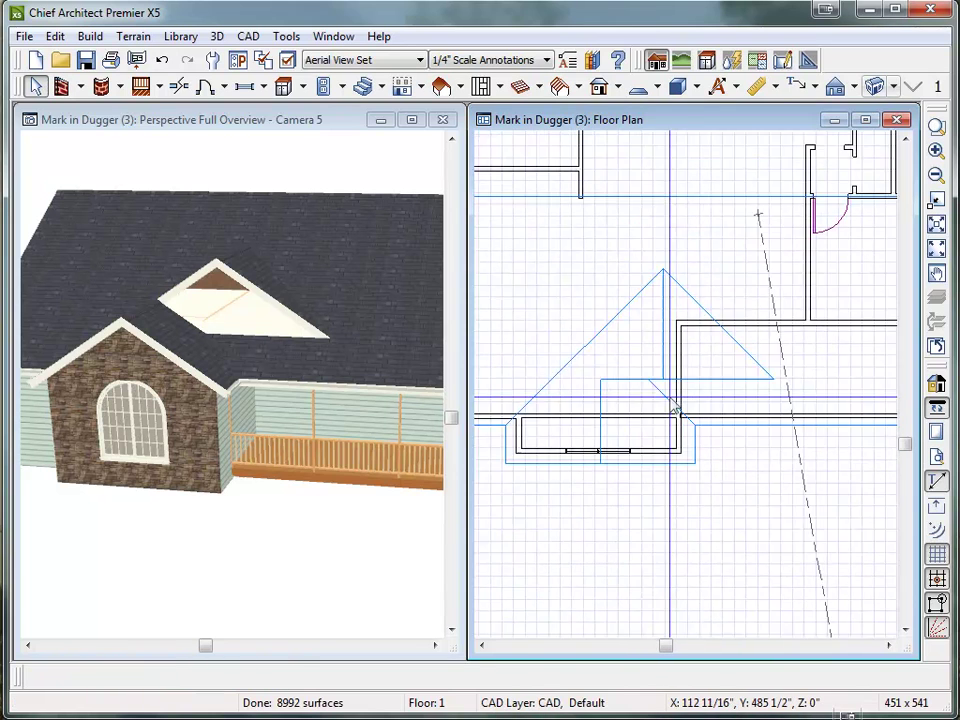
pyautogui.scroll(3, 690, 370)
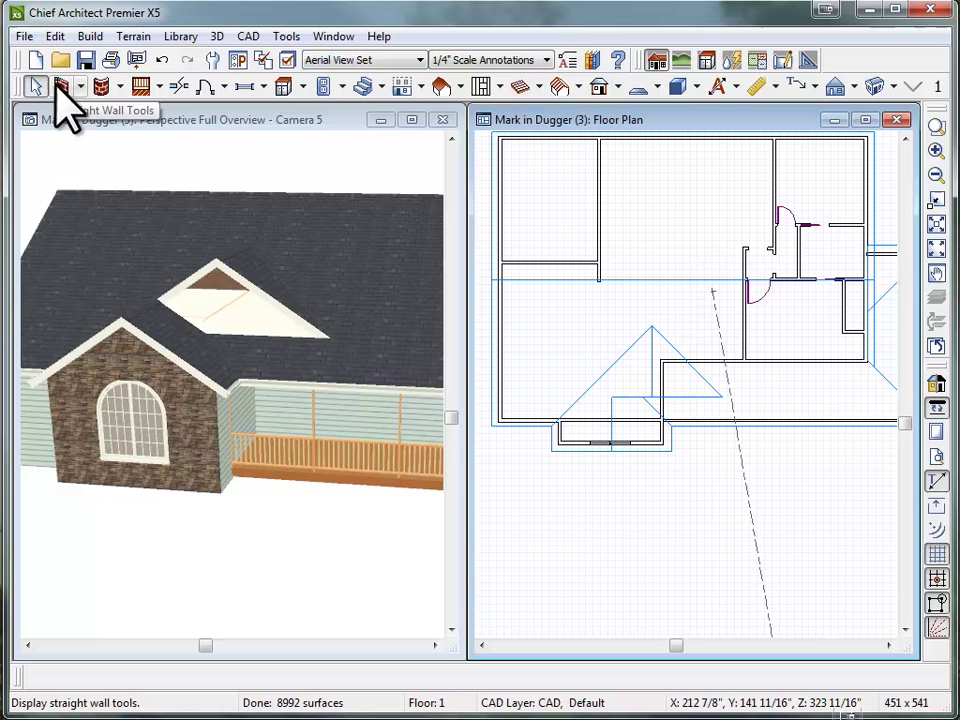
pyautogui.click(64, 89)
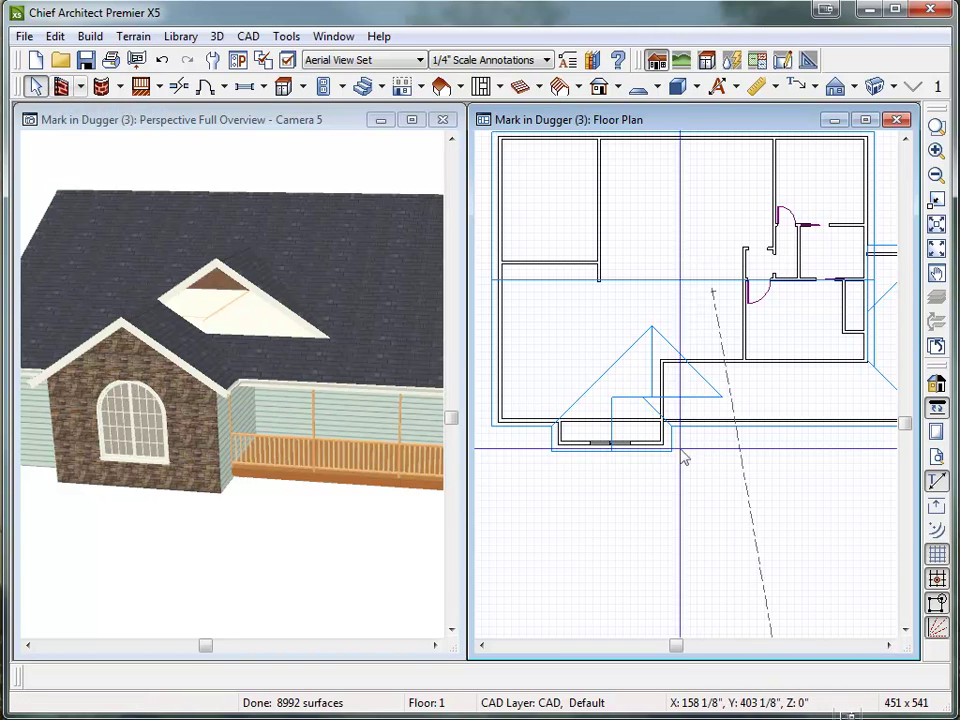
pyautogui.scroll(-2, 689, 515)
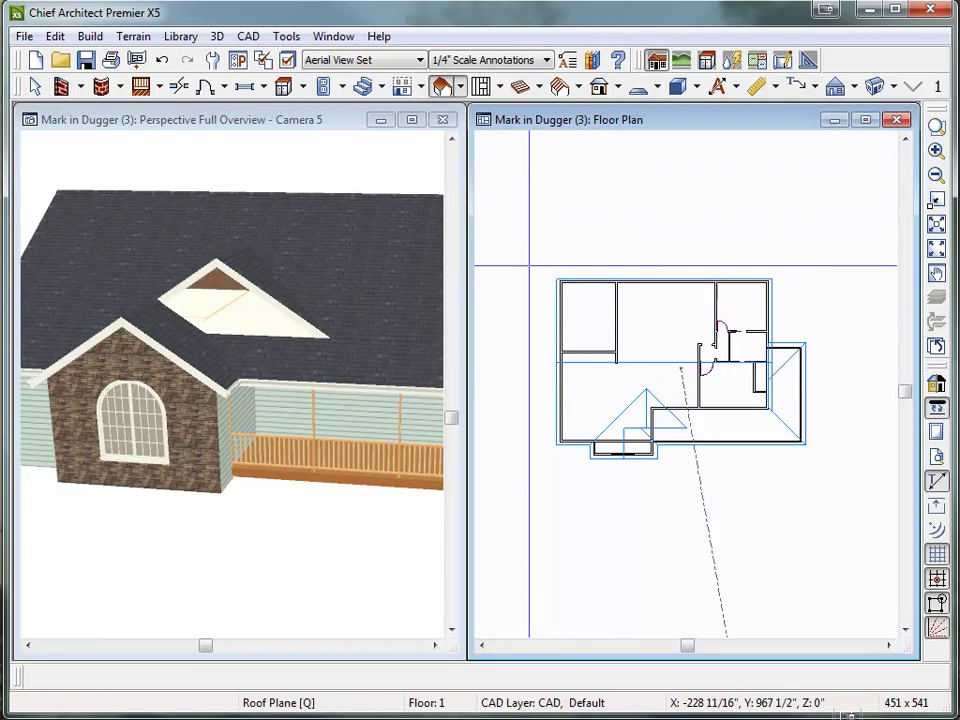
pyautogui.click(441, 86)
pyautogui.moveTo(521, 244); pyautogui.dragTo(833, 488)
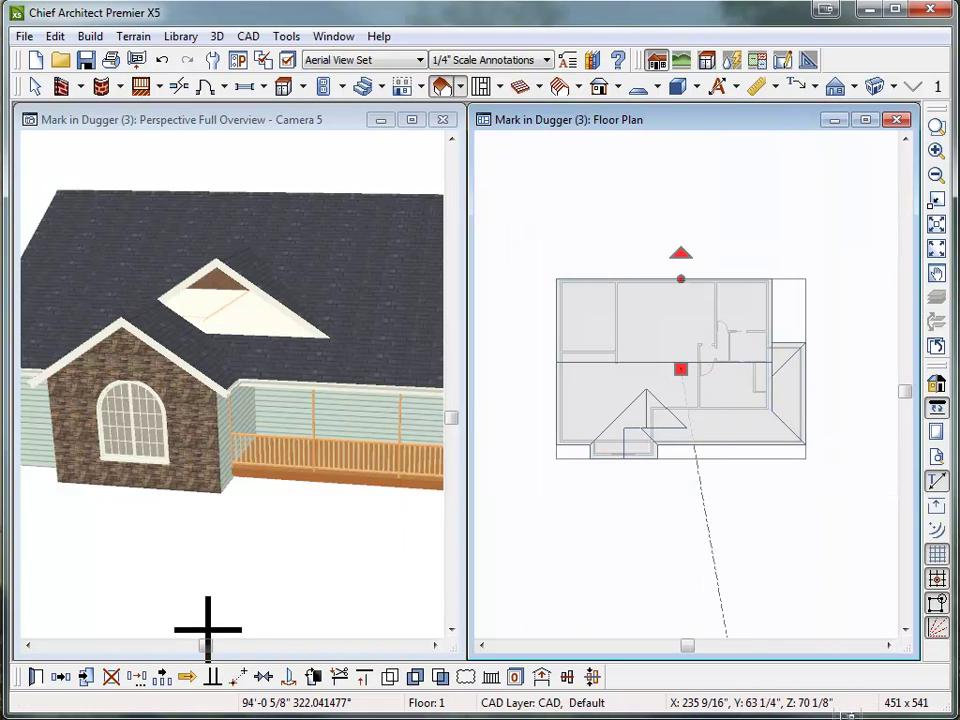
pyautogui.click(541, 677)
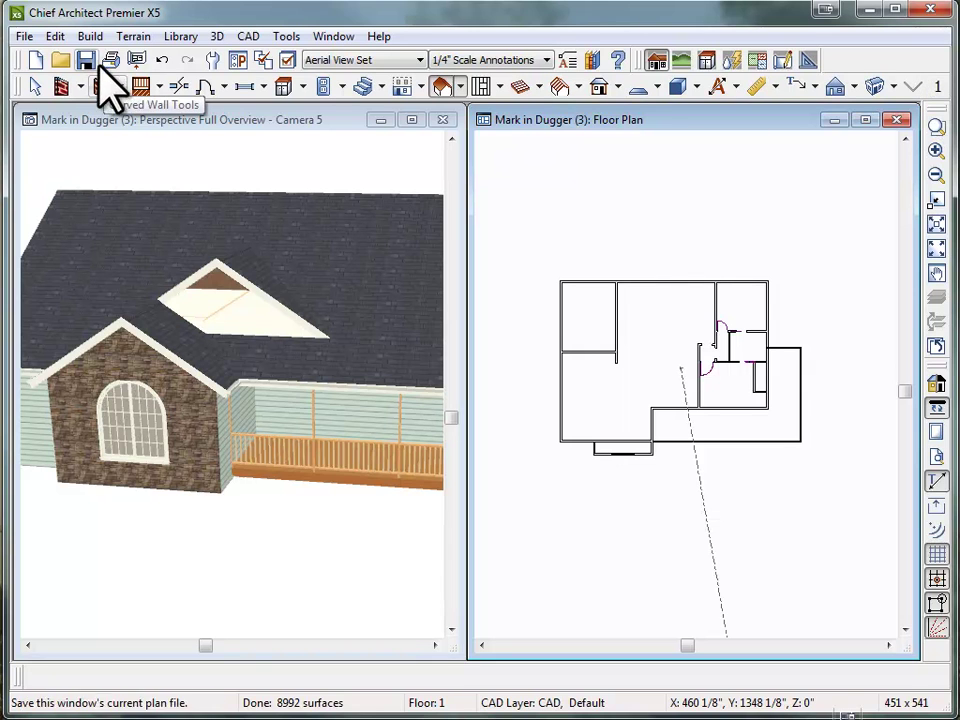
# Switch the plan's current floor to Attic, back to 1st Floor, and to Attic again, with 1st Floor as reference
pyautogui.click(934, 88)
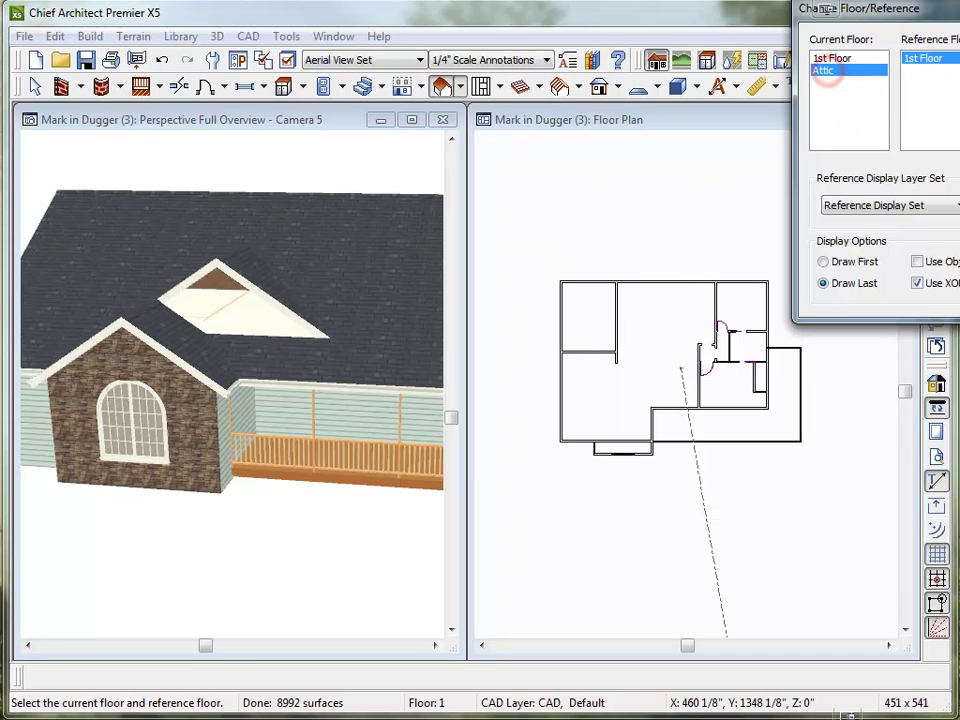
pyautogui.press('Return')
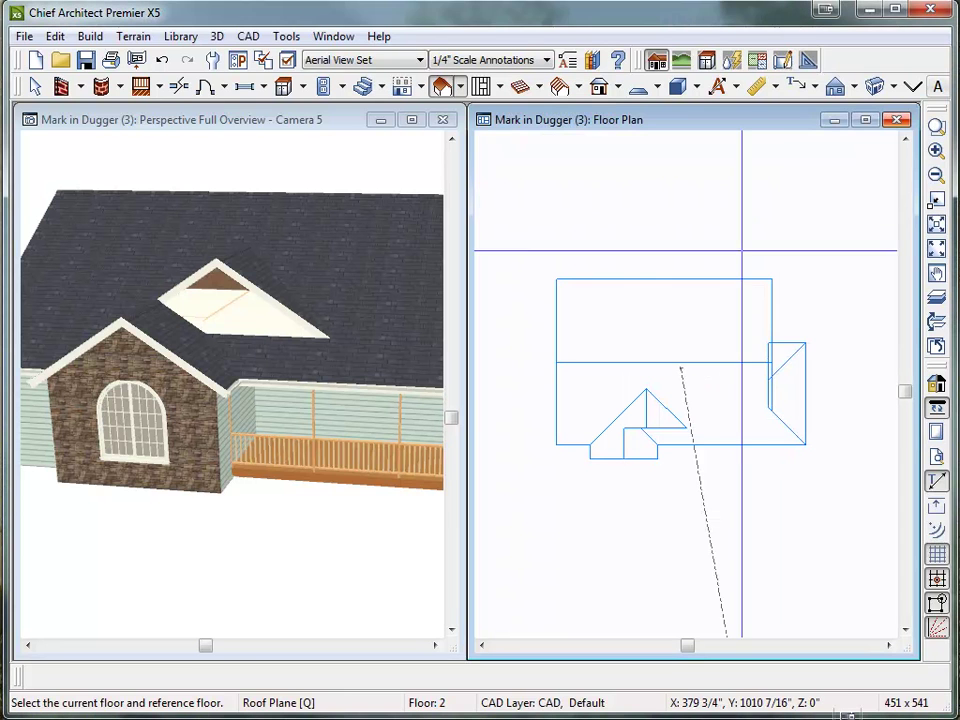
pyautogui.click(932, 88)
pyautogui.moveTo(921, 26); pyautogui.dragTo(725, 30)
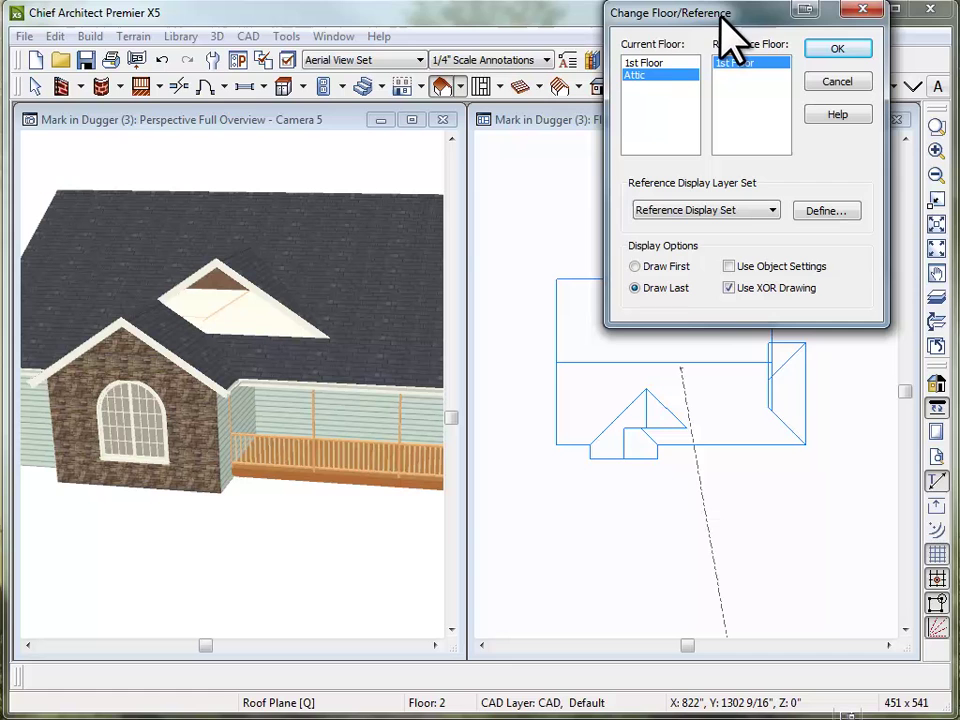
pyautogui.click(831, 46)
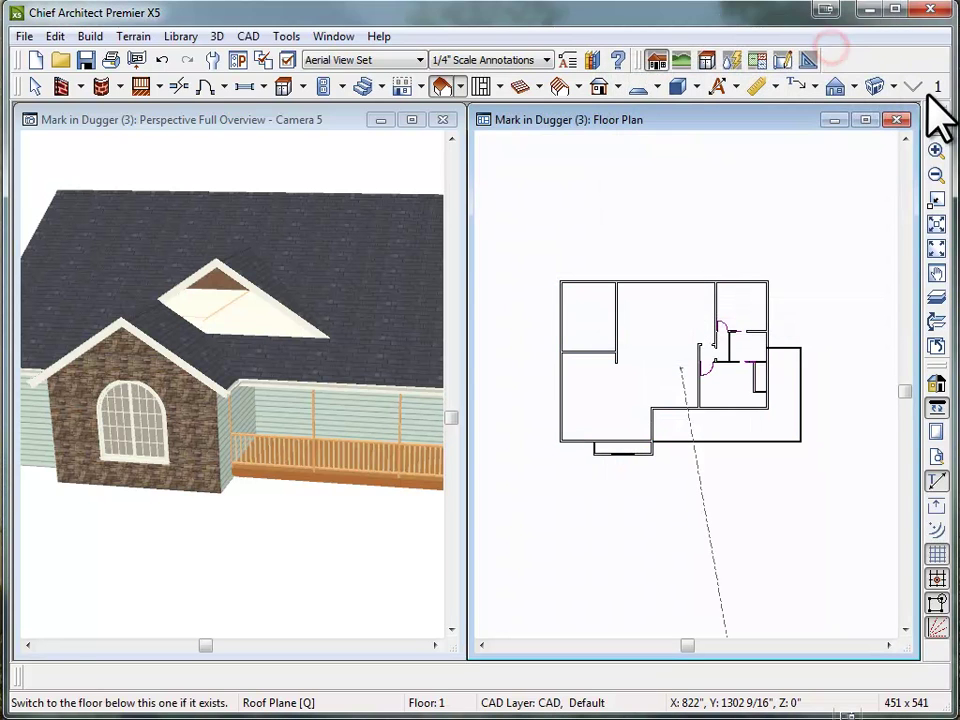
pyautogui.click(933, 88)
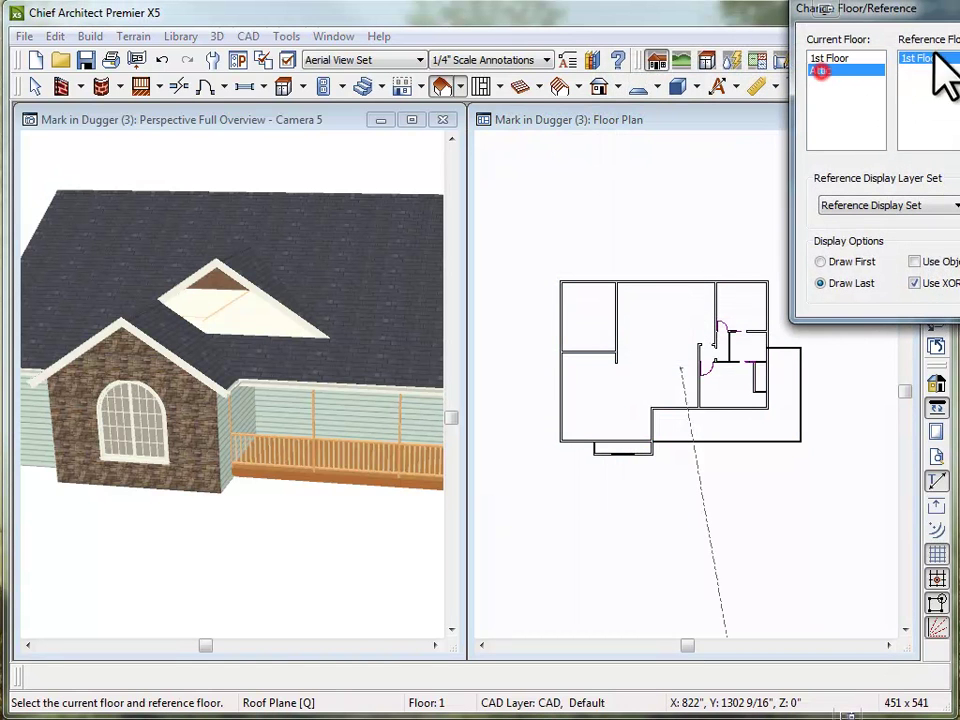
pyautogui.moveTo(918, 12); pyautogui.dragTo(680, 40)
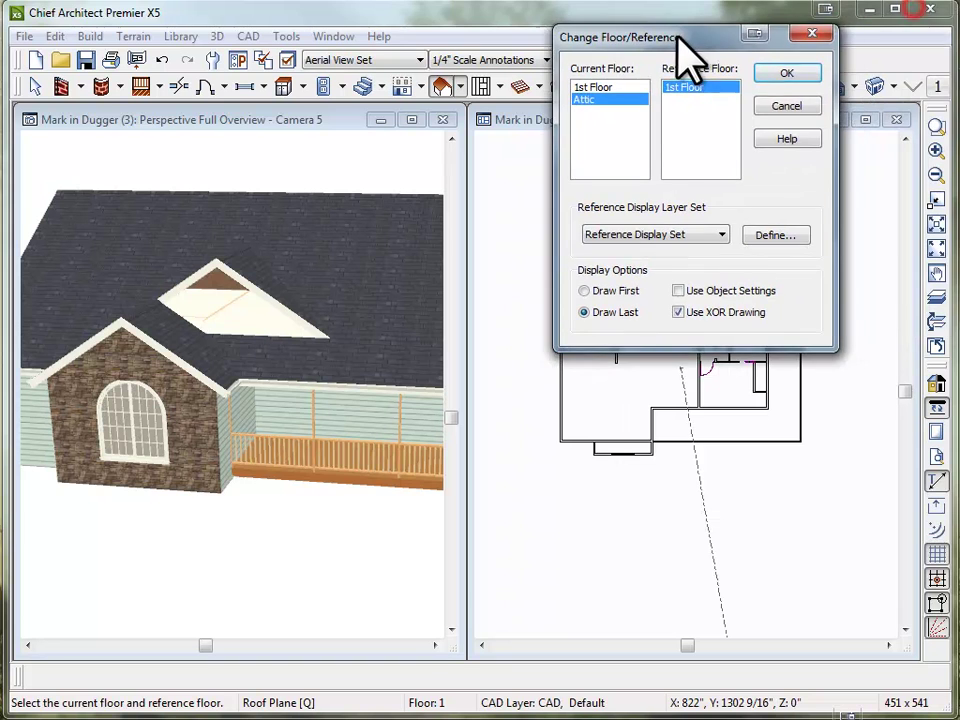
pyautogui.click(776, 75)
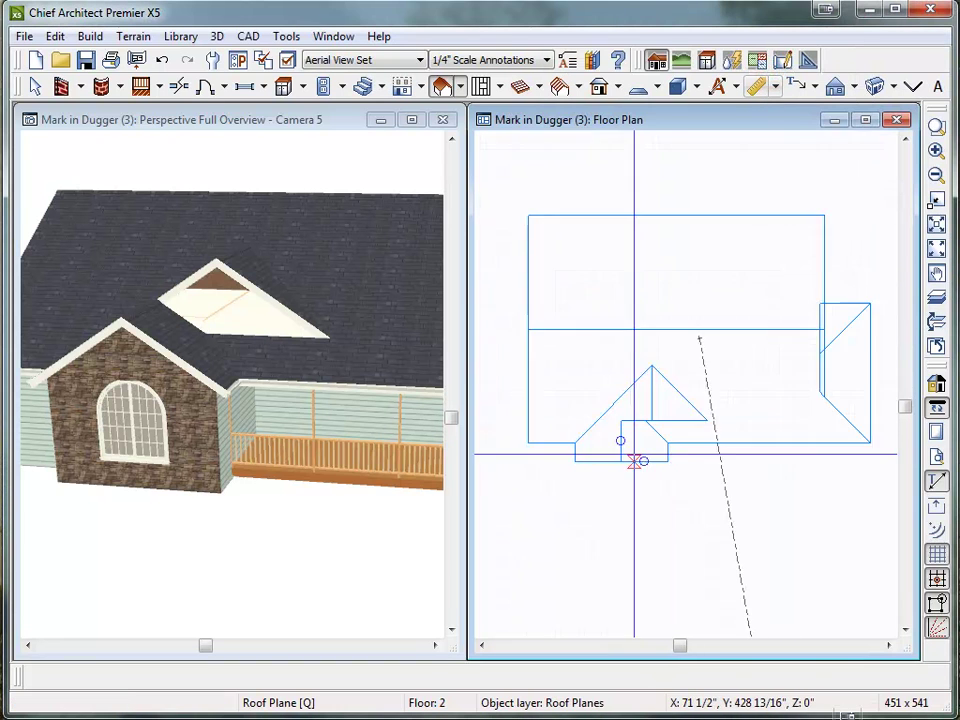
# Draw a 13'-6" straight exterior wall just behind the second gable's front edge, unlocking the "Walls, Normal" layer
pyautogui.scroll(3, 634, 454)
pyautogui.click(61, 86)
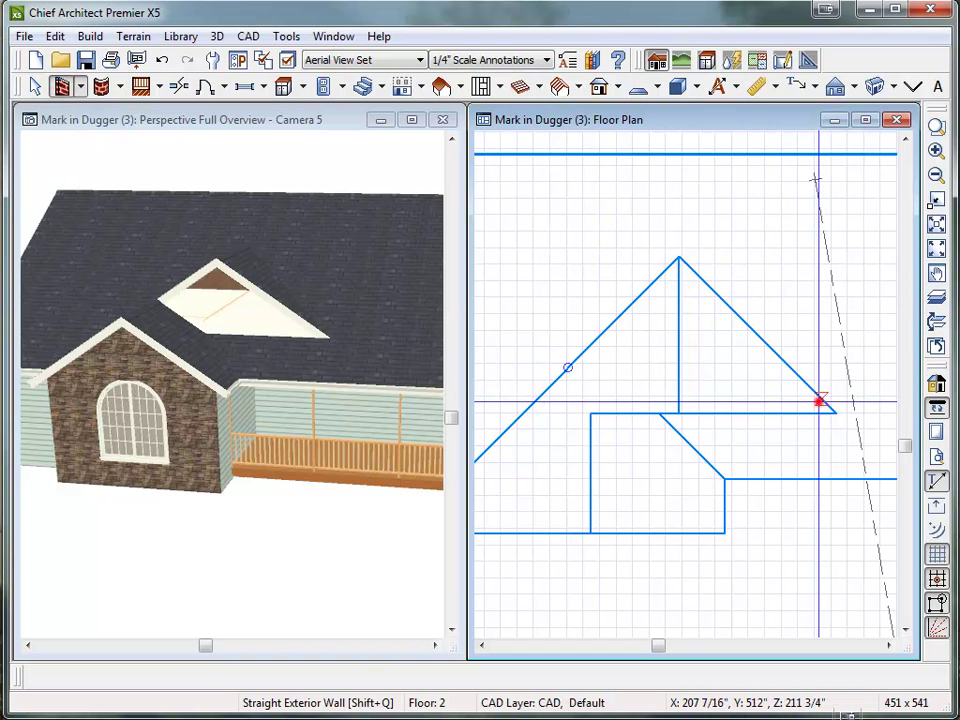
pyautogui.moveTo(818, 401); pyautogui.dragTo(596, 399)
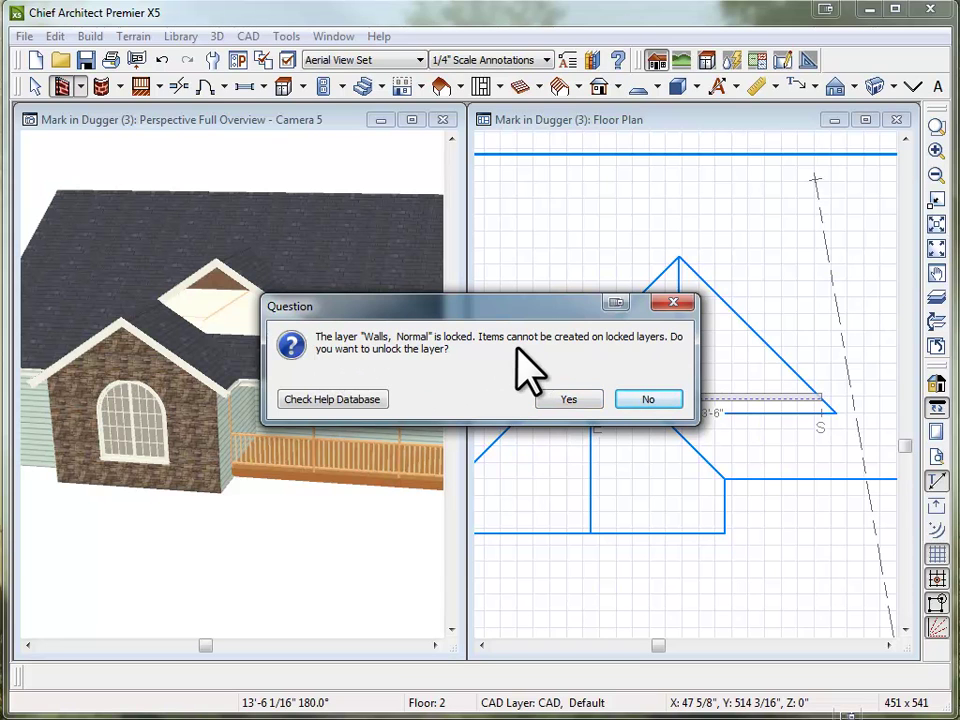
pyautogui.click(567, 401)
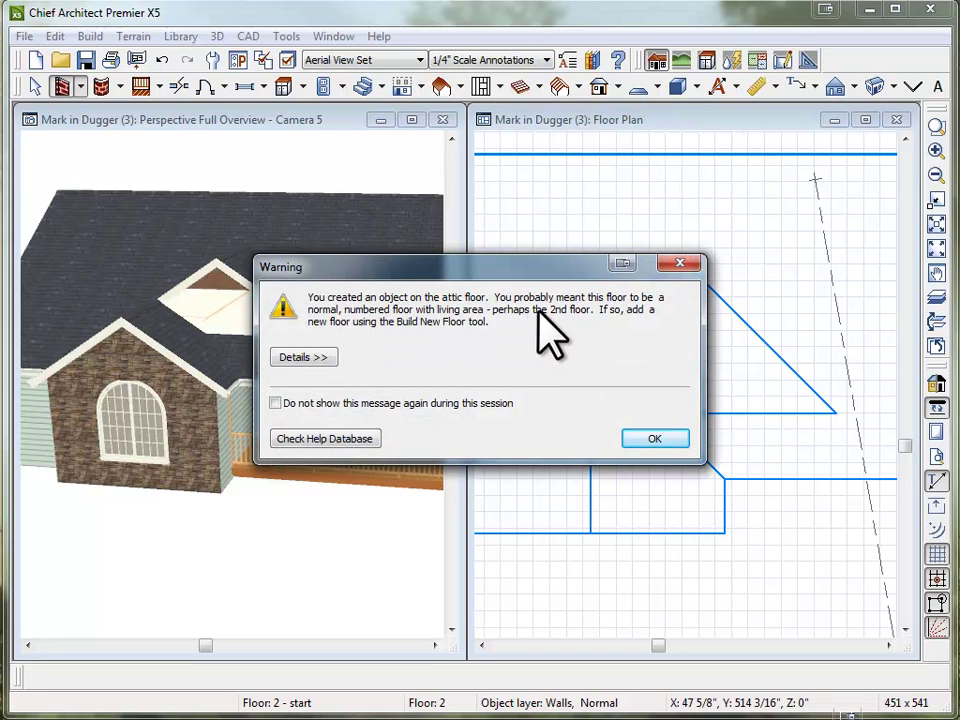
pyautogui.click(655, 440)
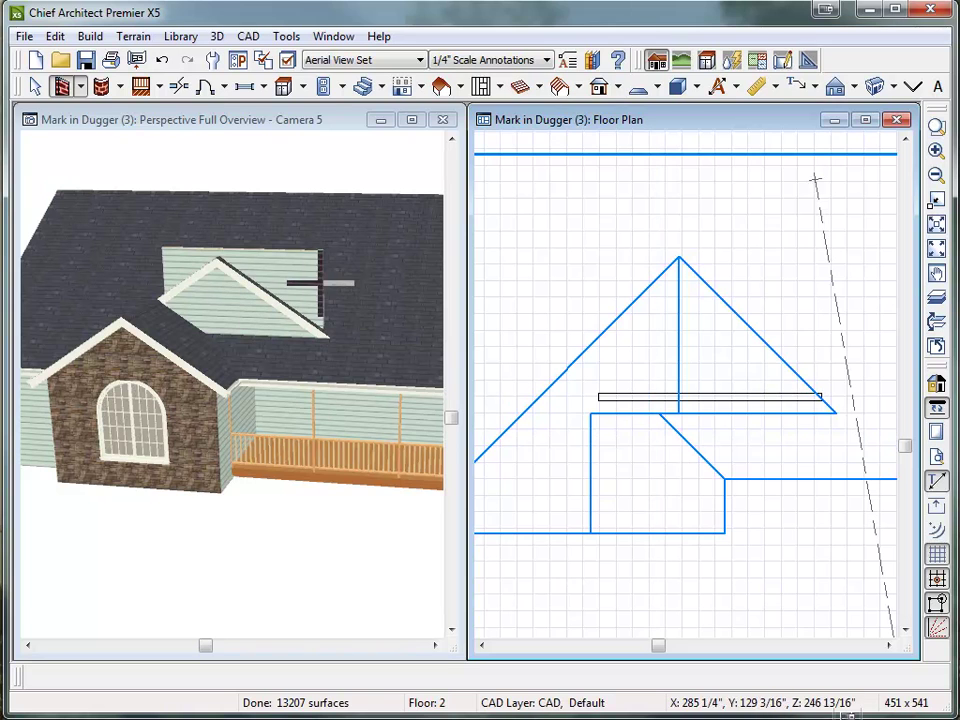
# Define the new second-gable wall as an attic wall in its specification
pyautogui.click(290, 266)
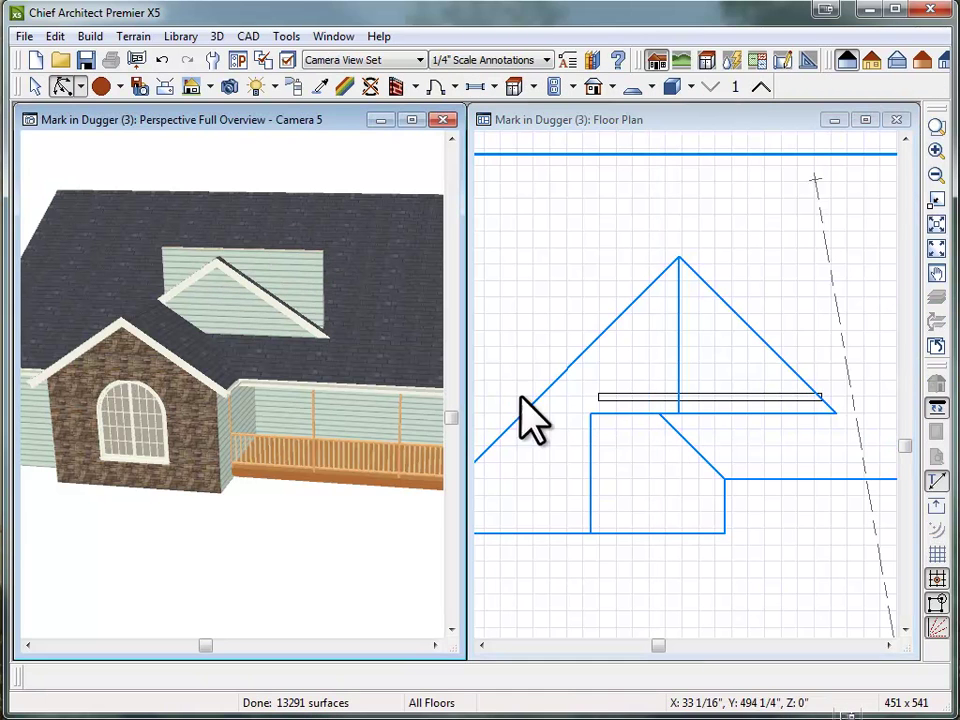
pyautogui.click(652, 411)
pyautogui.click(639, 399)
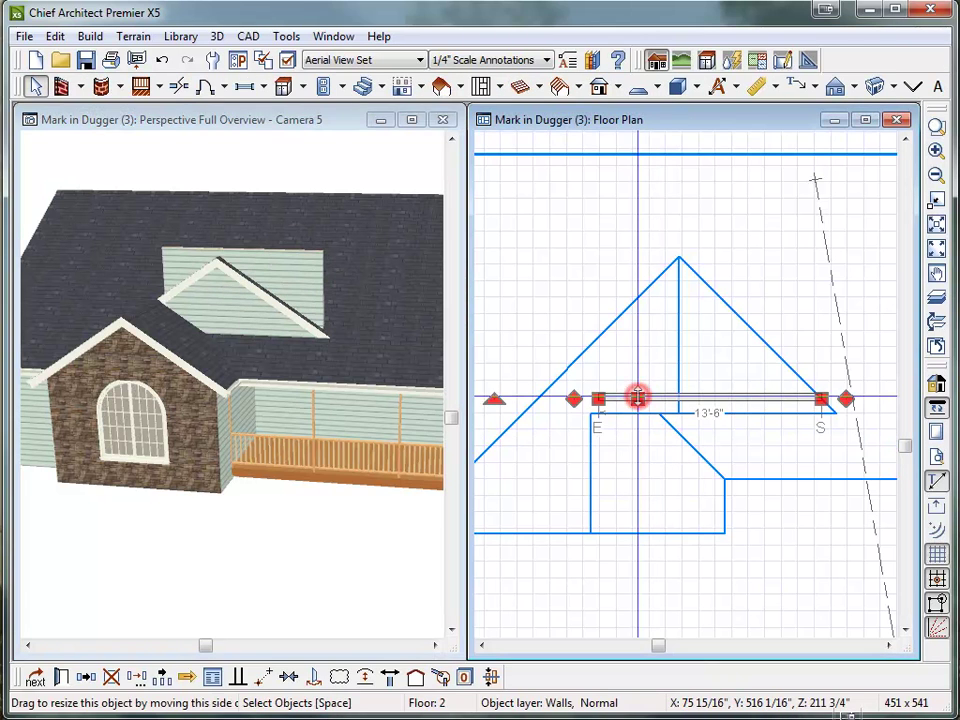
pyautogui.click(297, 285)
pyautogui.click(297, 285)
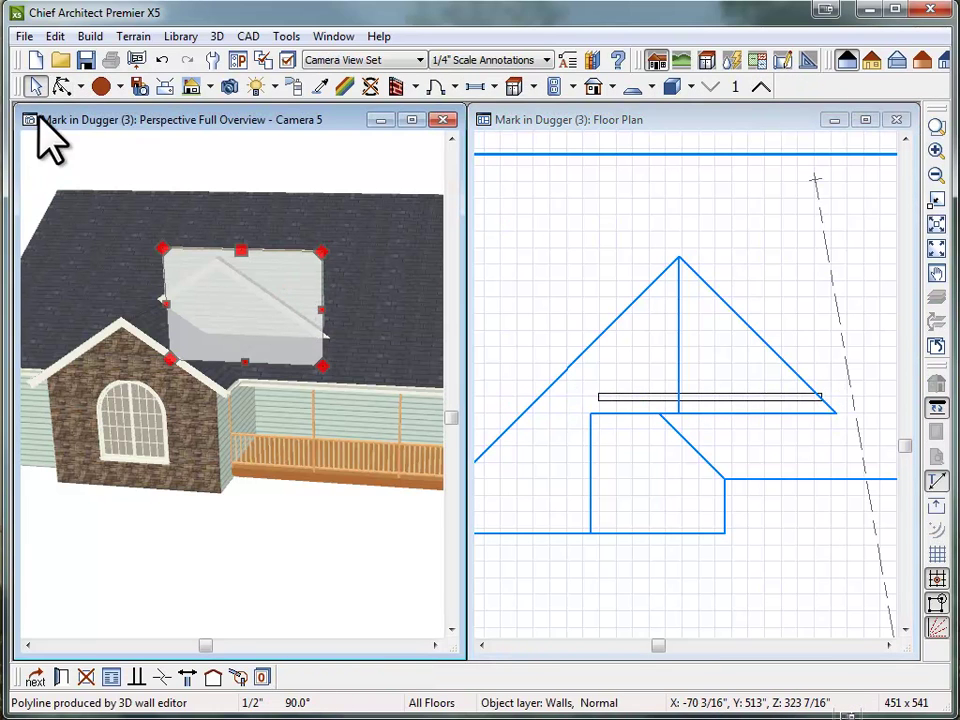
pyautogui.click(62, 677)
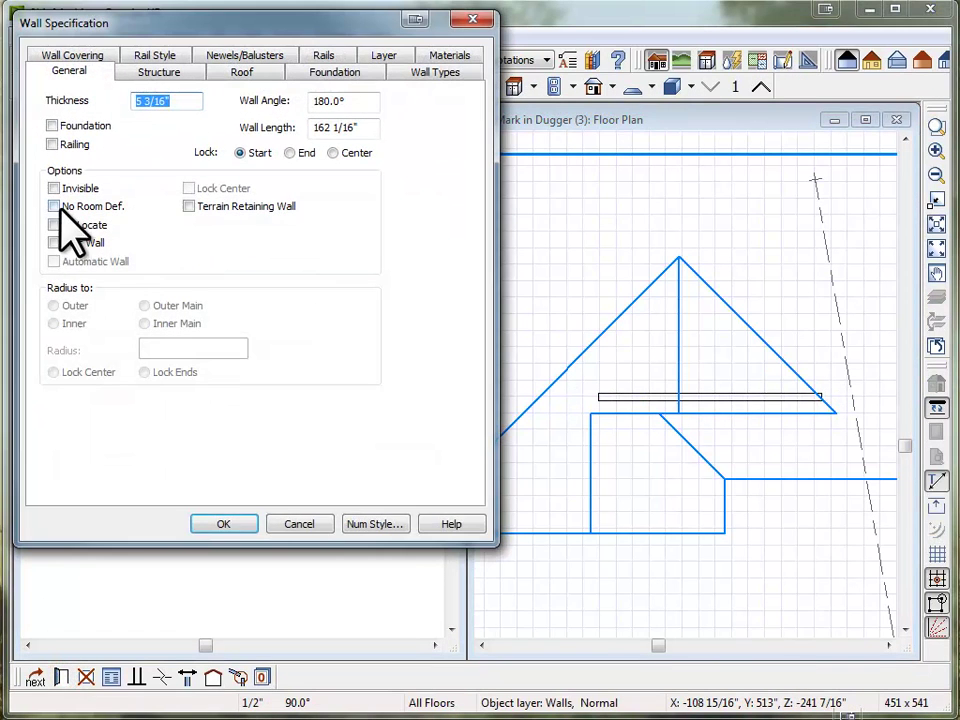
pyautogui.click(218, 524)
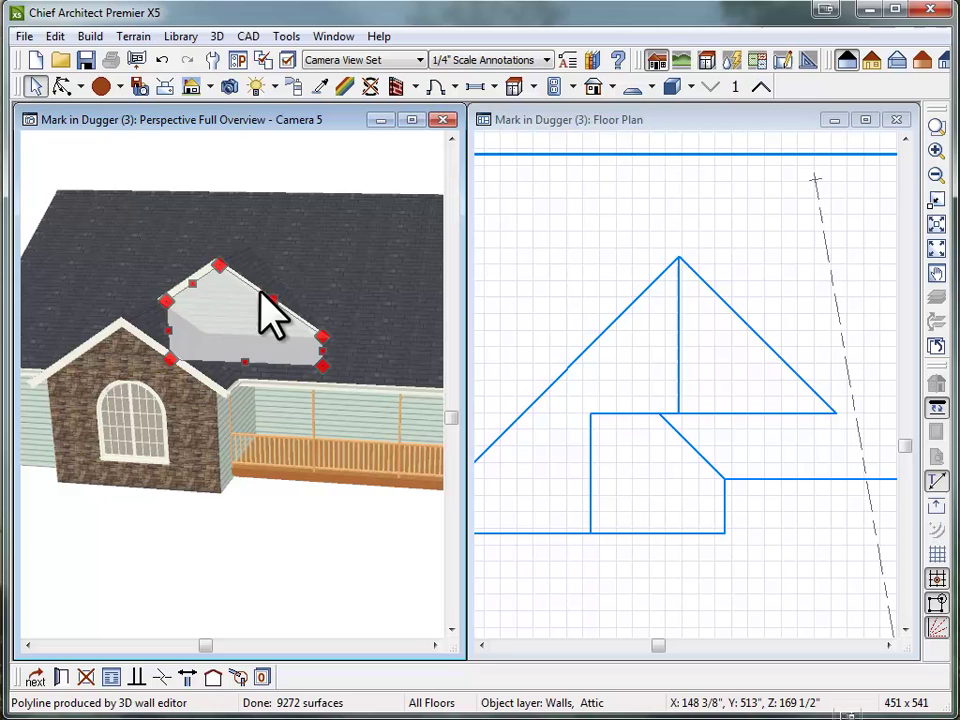
pyautogui.press('Escape')
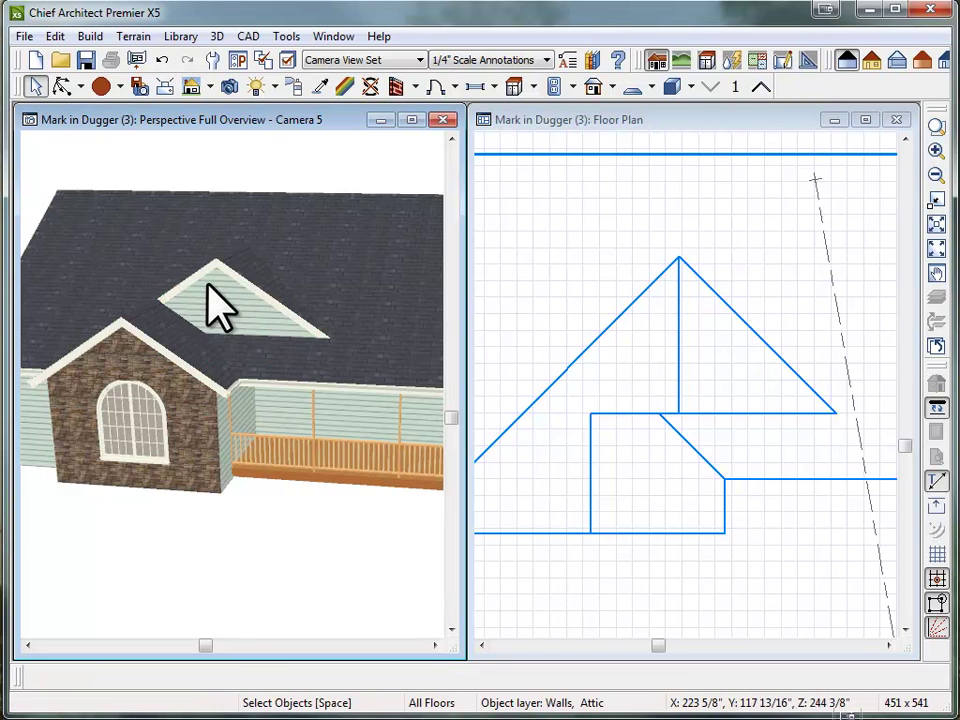
# Turn on the display of the "Walls, Attic" layer in the plan's Aerial View Set
pyautogui.click(547, 218)
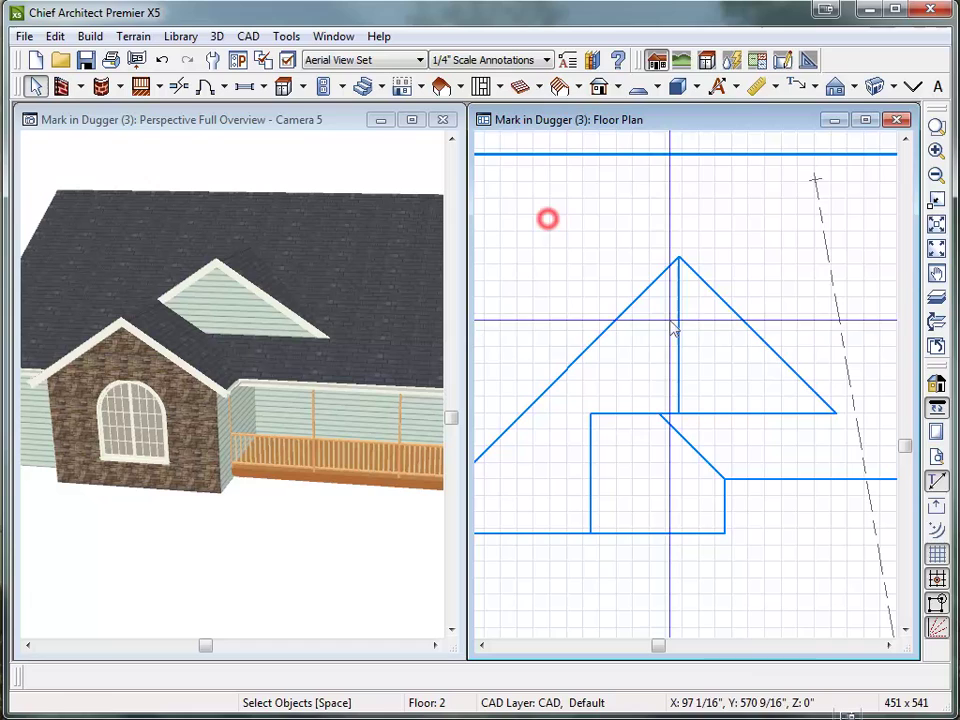
pyautogui.click(290, 60)
pyautogui.scroll(-15, 407, 364)
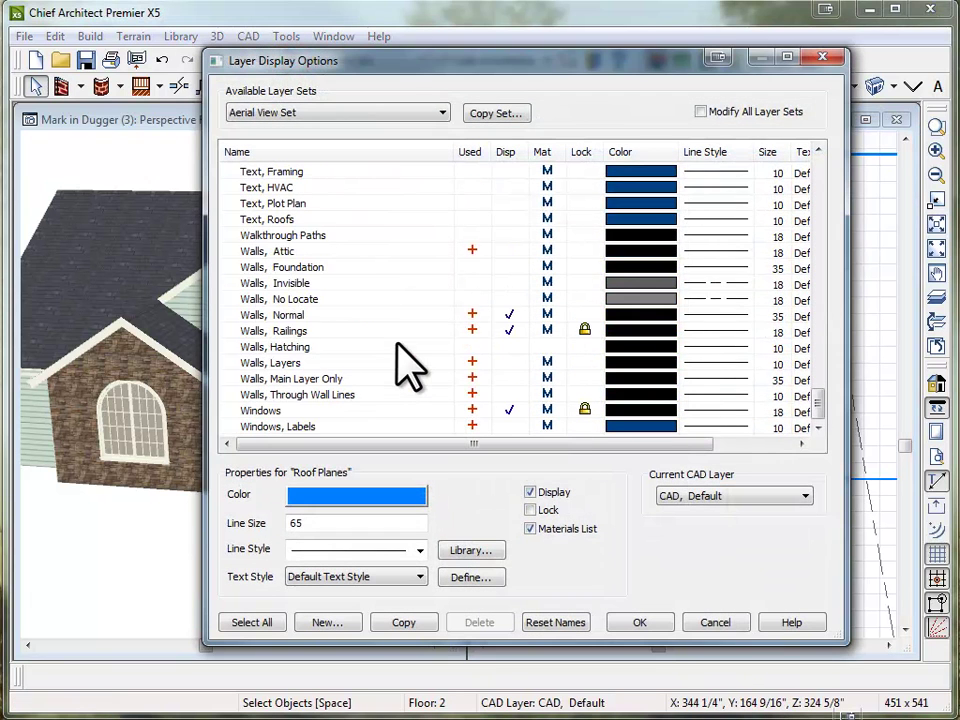
pyautogui.click(509, 250)
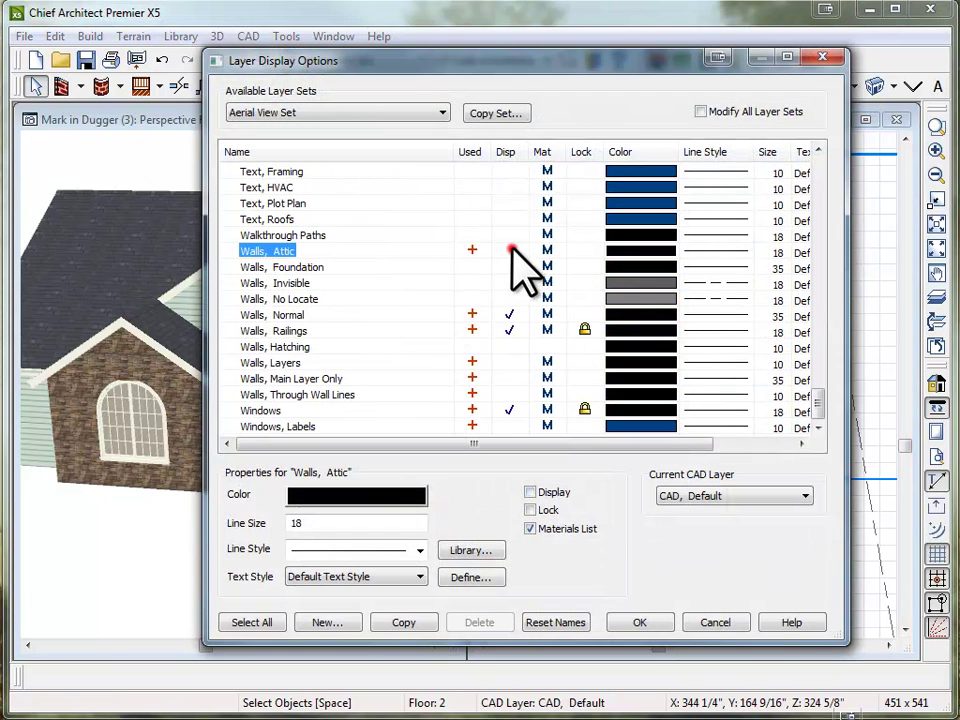
pyautogui.click(632, 622)
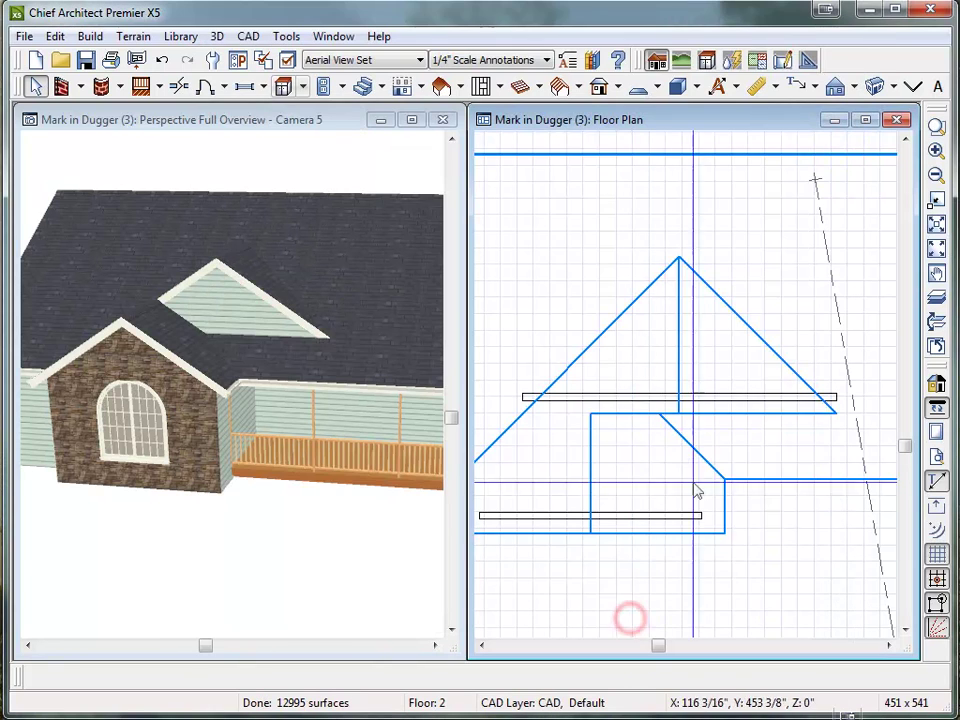
# Move the second gable's attic wall slightly forward, closer to the gable's front roof edge
pyautogui.click(748, 400)
pyautogui.scroll(2, 749, 397)
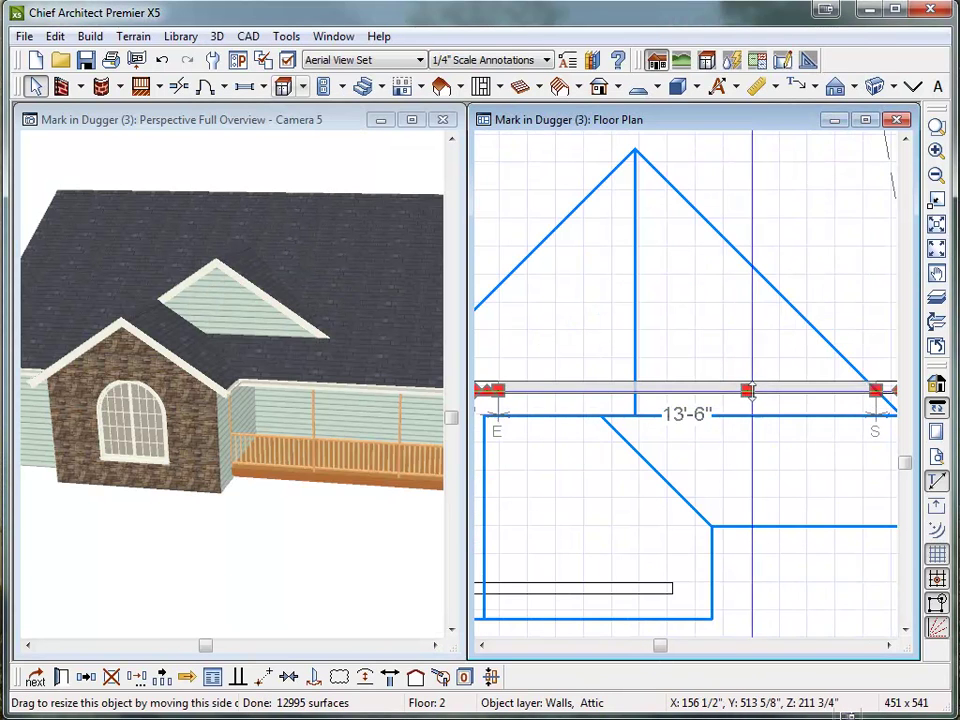
pyautogui.moveTo(748, 392); pyautogui.dragTo(748, 401)
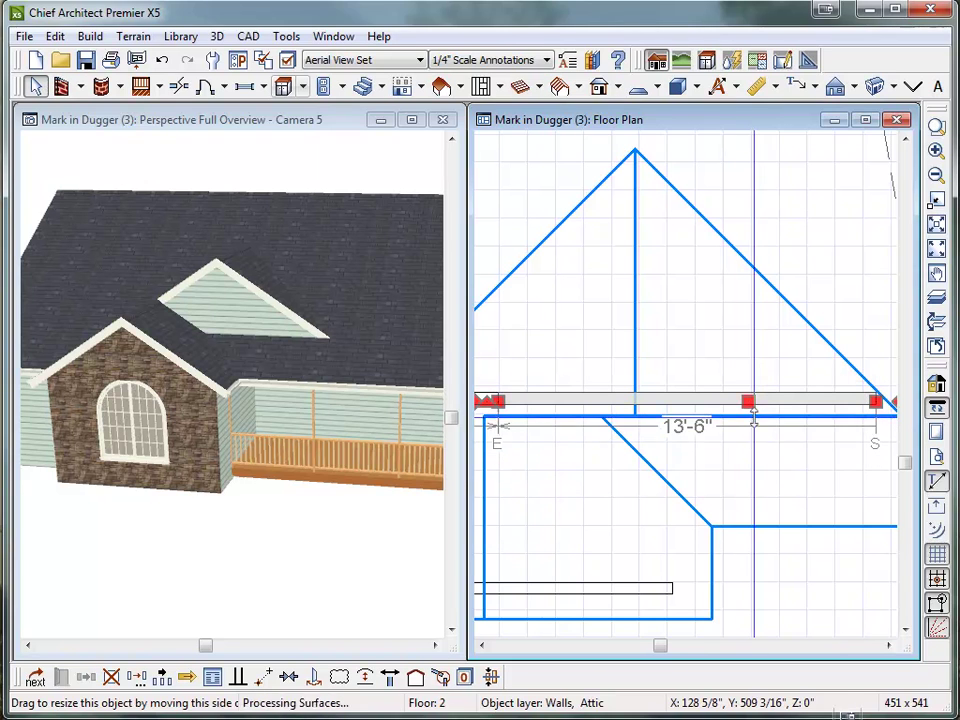
pyautogui.click(752, 435)
# Extend the main roof plane's edge and the first gable's right roof plane back to the front face of the attic wall
pyautogui.click(776, 525)
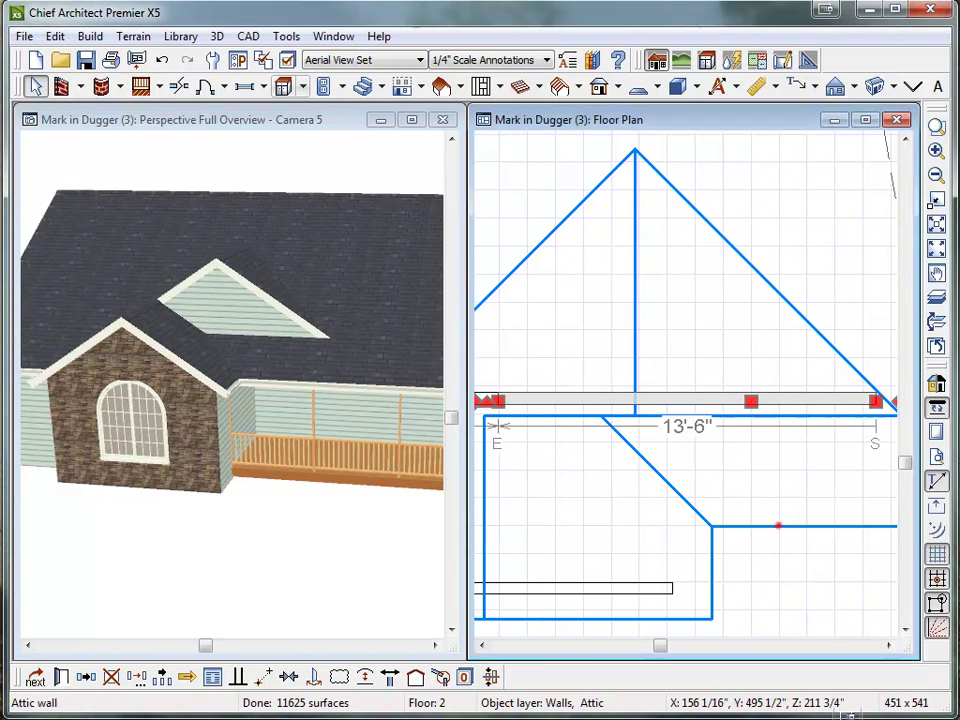
pyautogui.click(774, 527)
pyautogui.scroll(-2, 649, 546)
pyautogui.scroll(3, 757, 454)
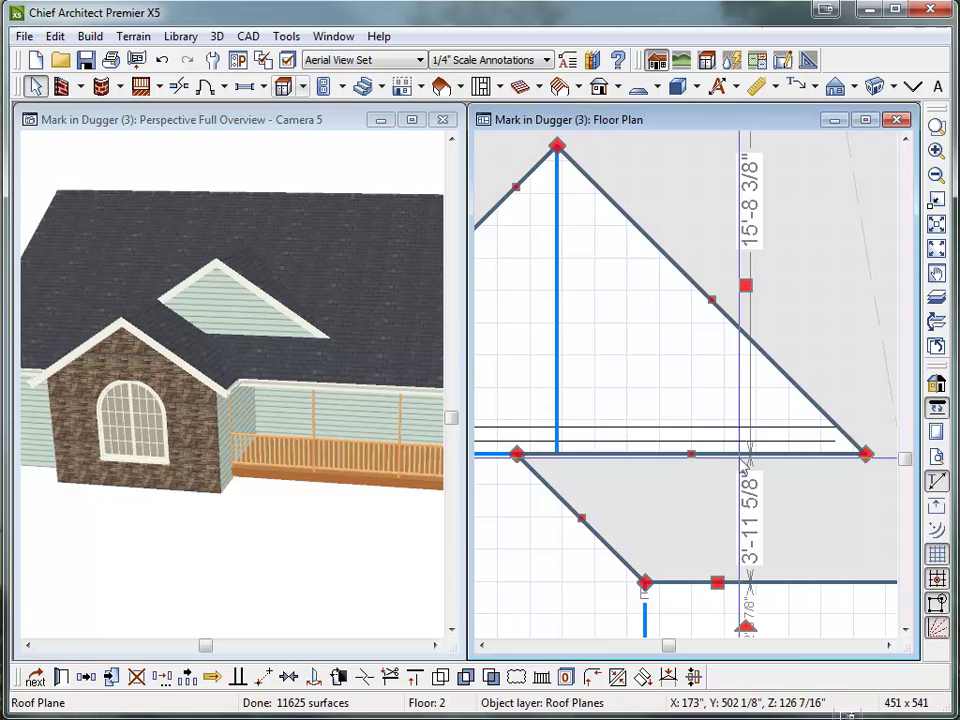
pyautogui.moveTo(695, 455); pyautogui.dragTo(691, 441)
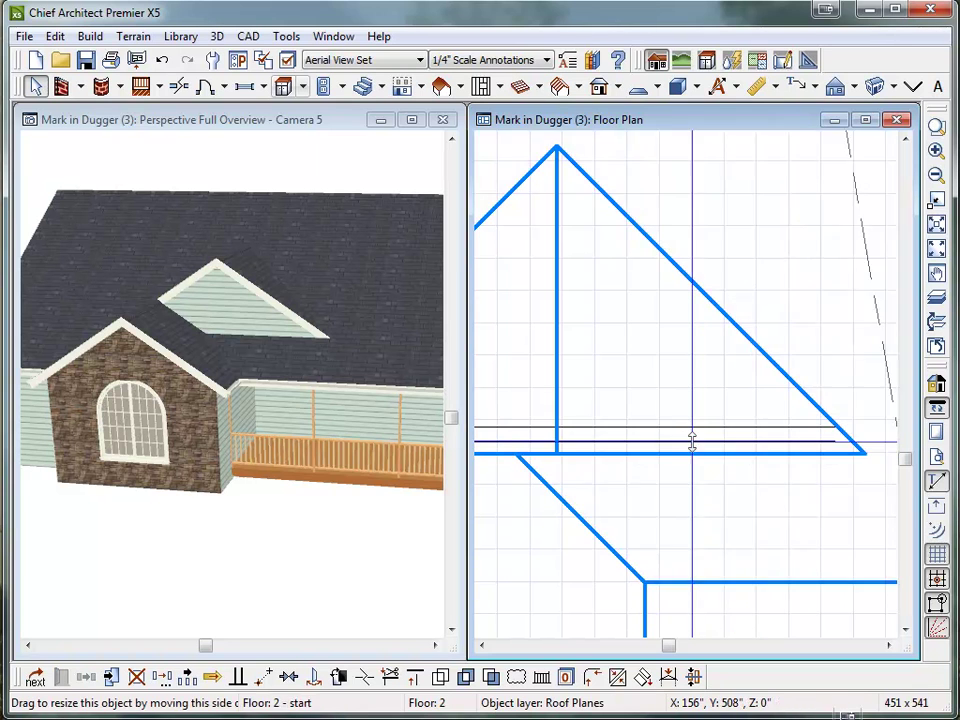
pyautogui.scroll(-1, 583, 463)
pyautogui.scroll(3, 597, 467)
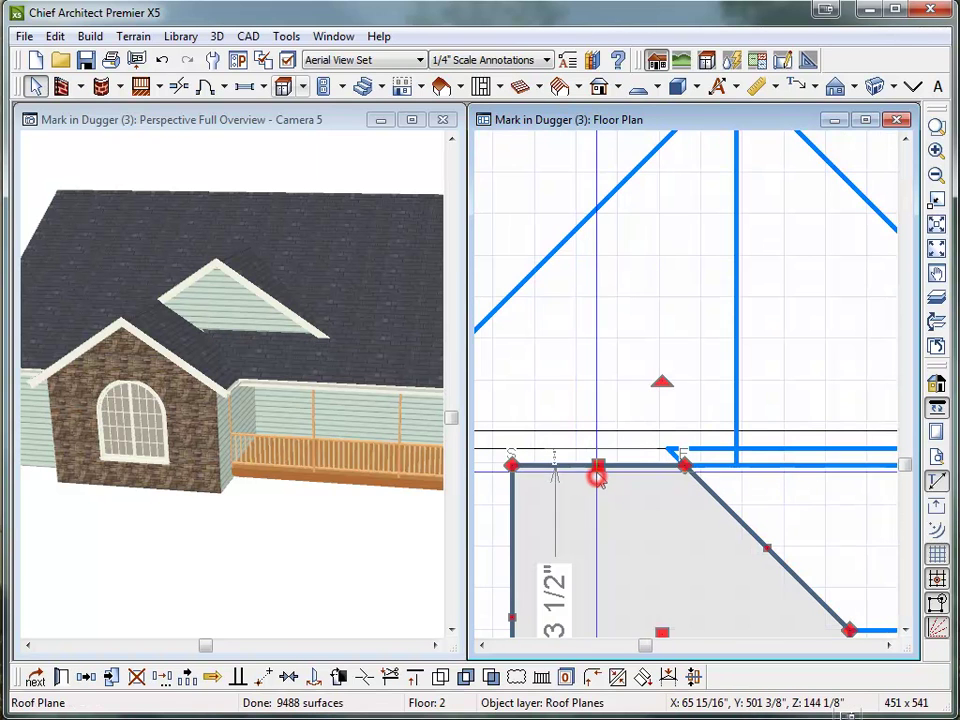
pyautogui.moveTo(597, 467); pyautogui.dragTo(598, 449)
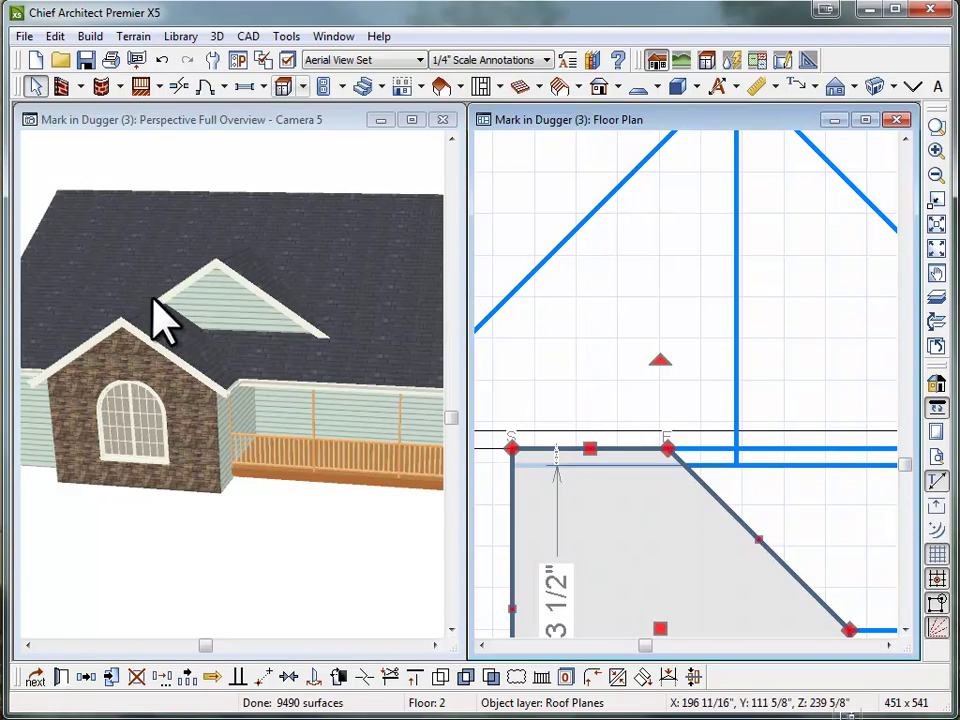
# Orbit the 3D overview around the second gable to examine how the roof planes meet its attic wall
pyautogui.click(262, 370)
pyautogui.click(58, 87)
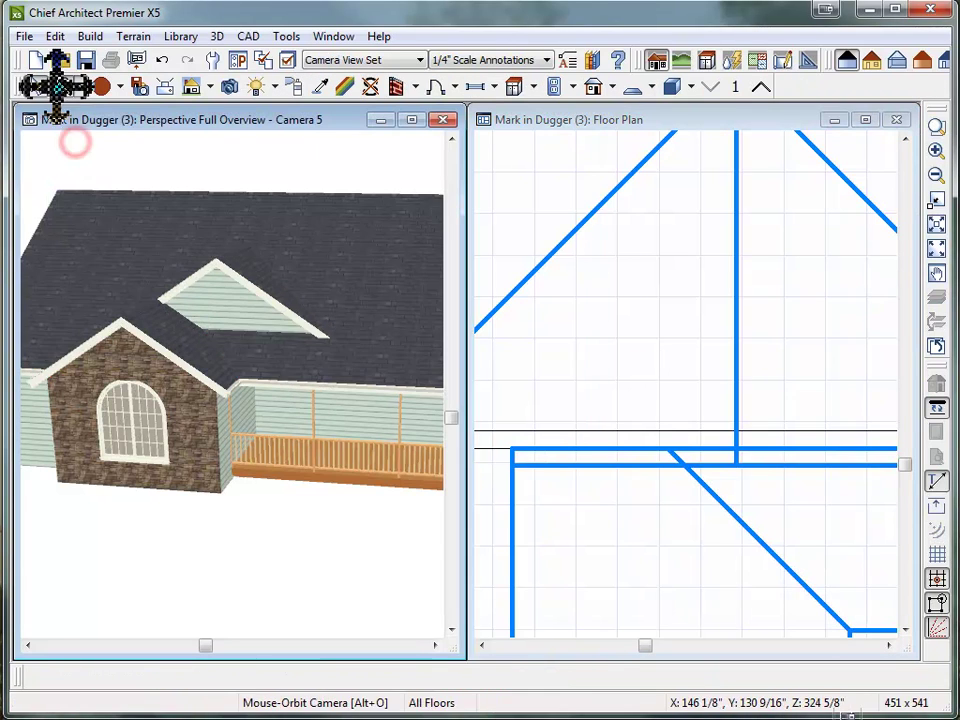
pyautogui.moveTo(330, 374); pyautogui.dragTo(168, 329)
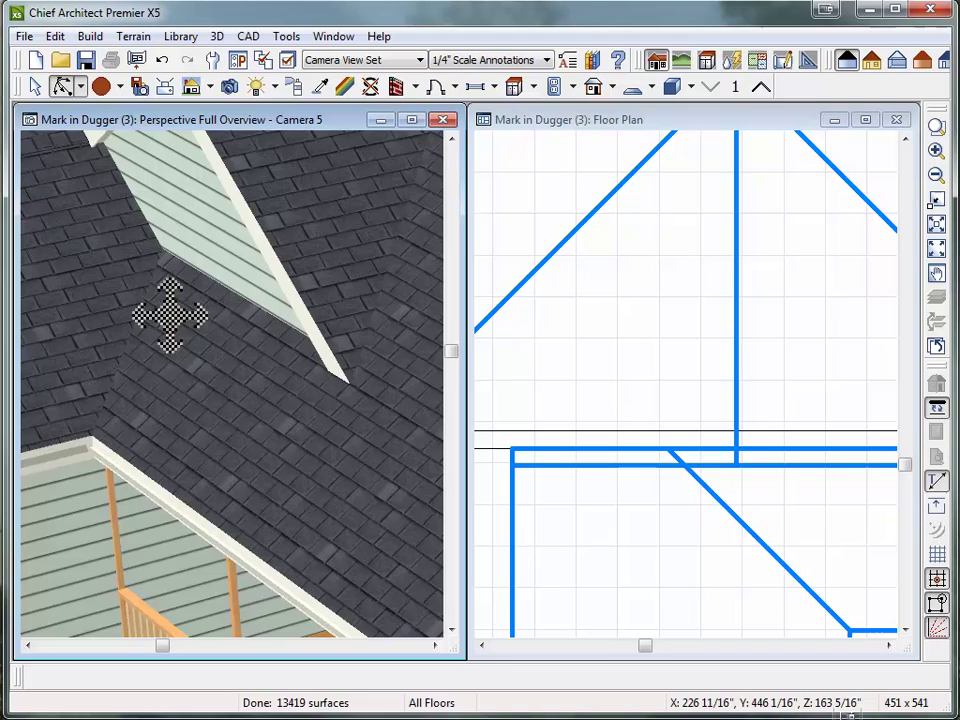
pyautogui.scroll(-10, 168, 313)
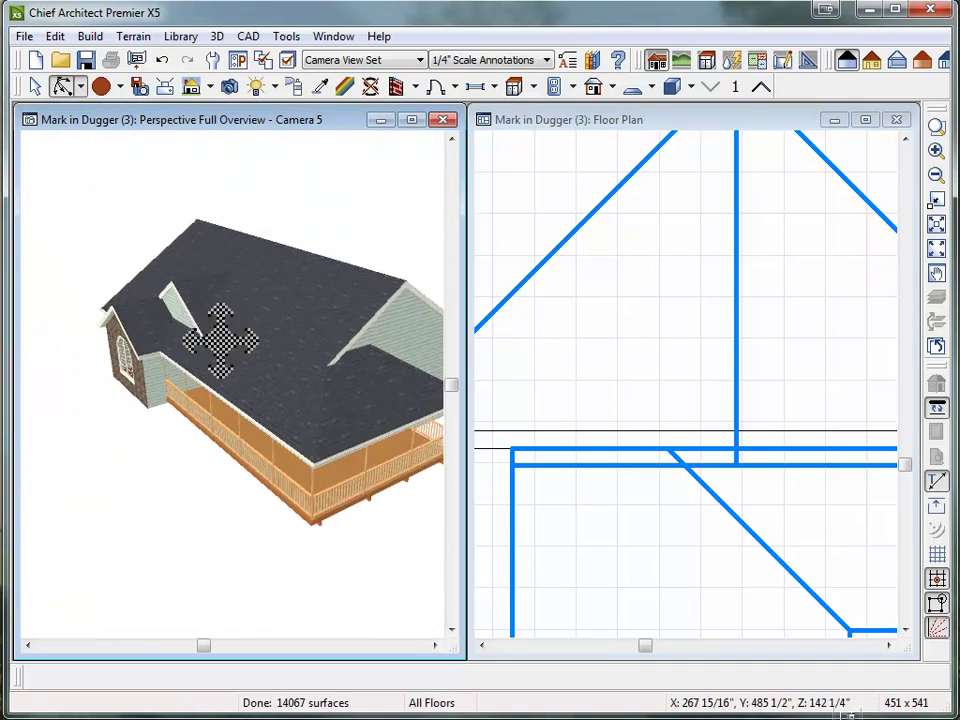
pyautogui.scroll(3, 221, 341)
pyautogui.moveTo(208, 343); pyautogui.dragTo(345, 287)
pyautogui.scroll(-2, 224, 443)
pyautogui.moveTo(223, 441); pyautogui.dragTo(154, 461)
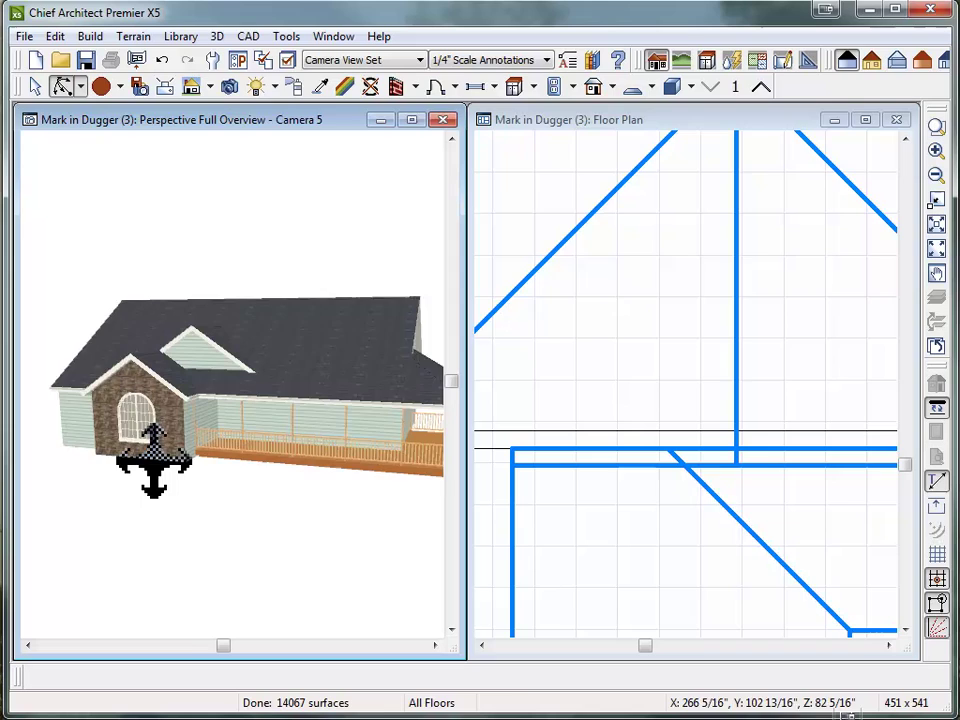
# View the 1st Floor plan and return the current floor to Attic
pyautogui.click(612, 380)
pyautogui.scroll(-2, 658, 402)
pyautogui.scroll(-4, 626, 379)
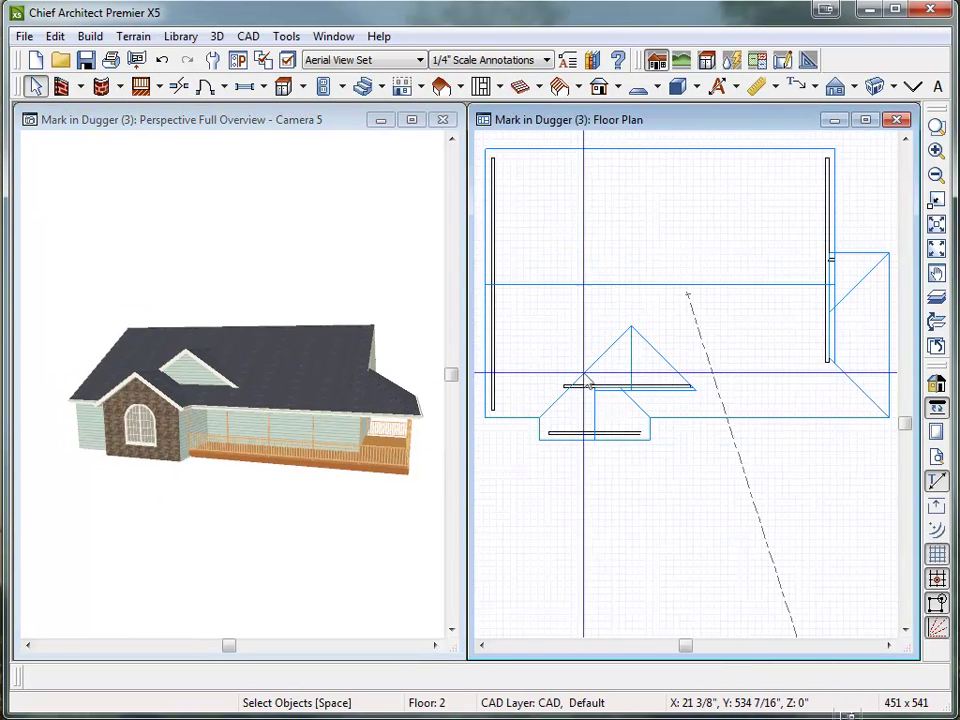
pyautogui.scroll(3, 735, 446)
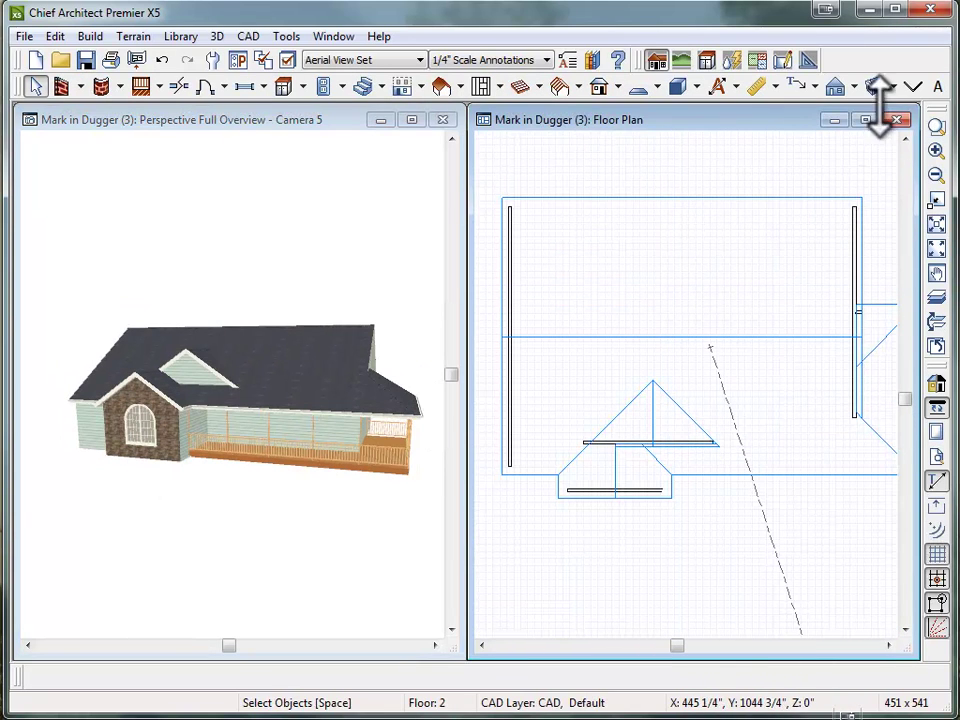
pyautogui.click(913, 87)
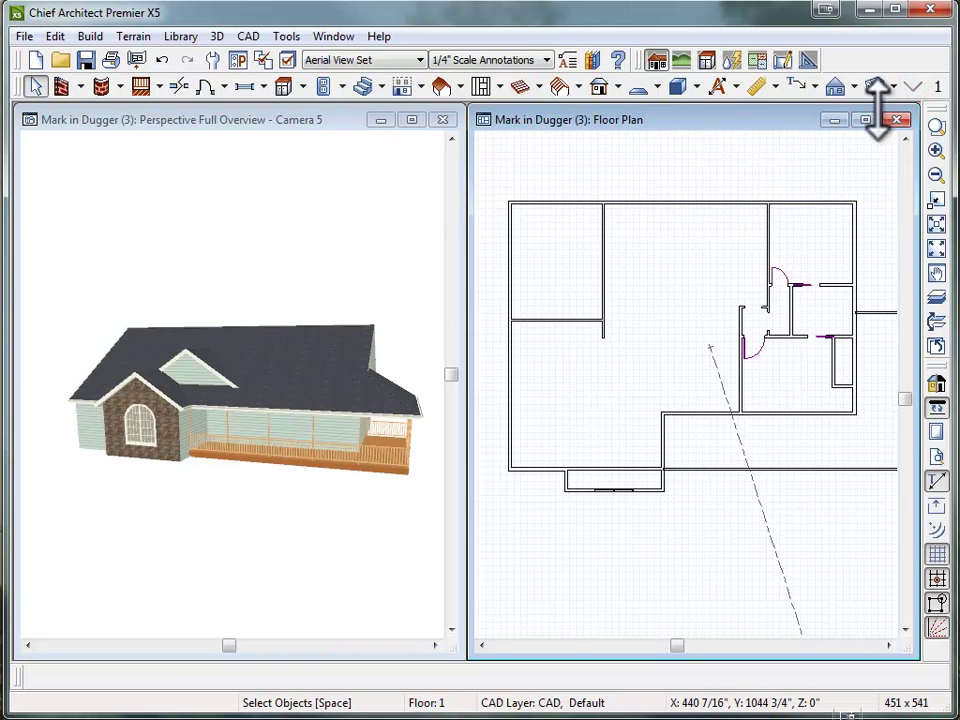
pyautogui.click(936, 88)
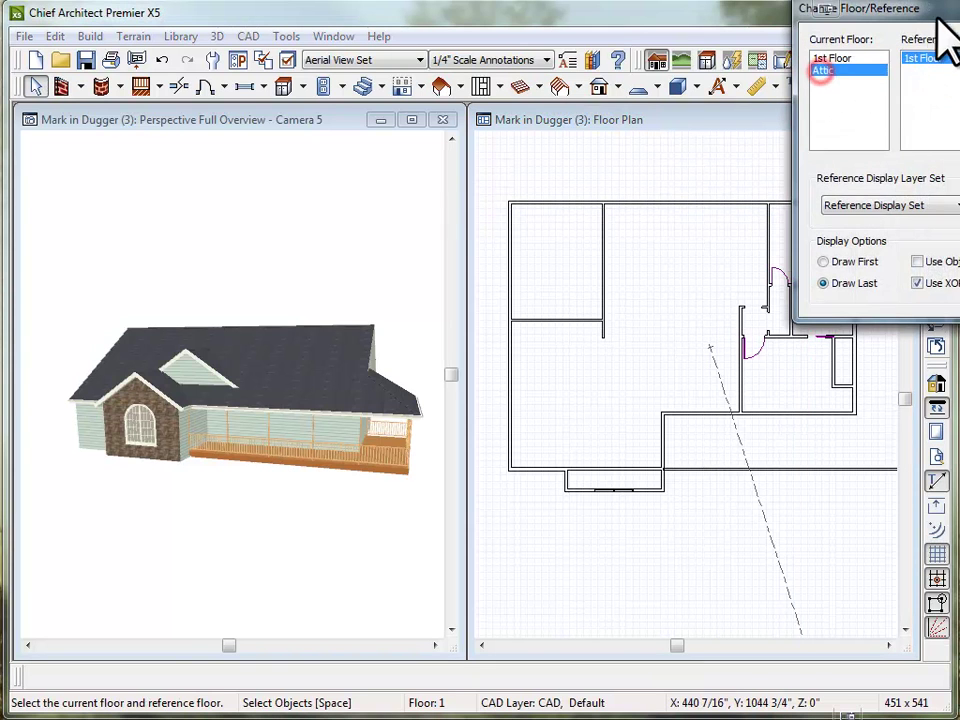
pyautogui.moveTo(939, 22); pyautogui.dragTo(709, 52)
pyautogui.click(790, 75)
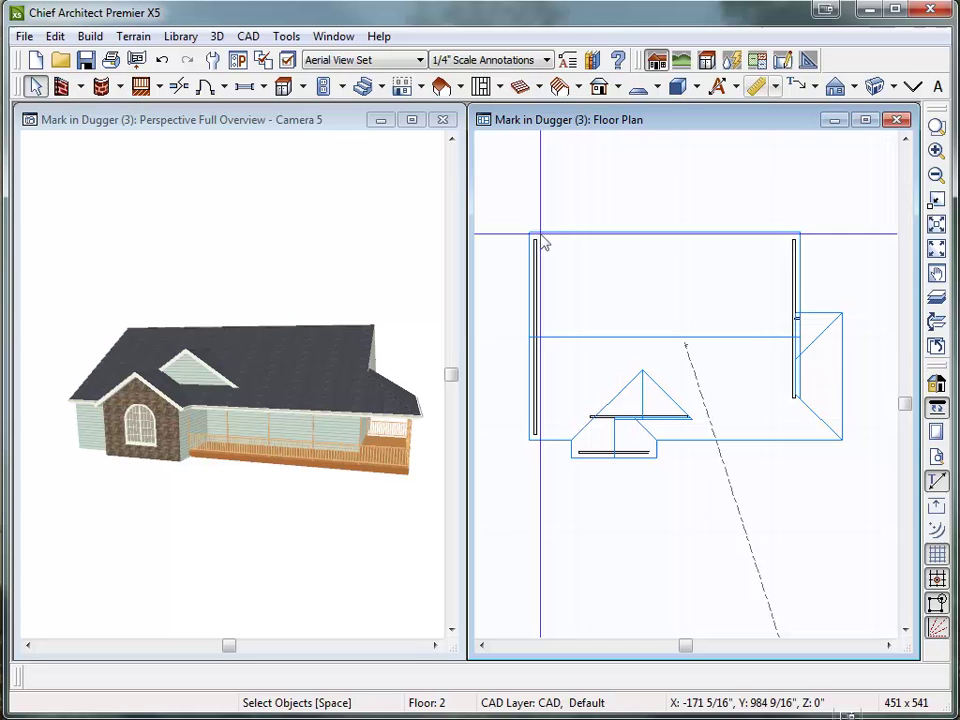
# Select all roof planes together, move them down to the 1st floor, and show that floor in the plan
pyautogui.click(441, 86)
pyautogui.moveTo(505, 193); pyautogui.dragTo(868, 521)
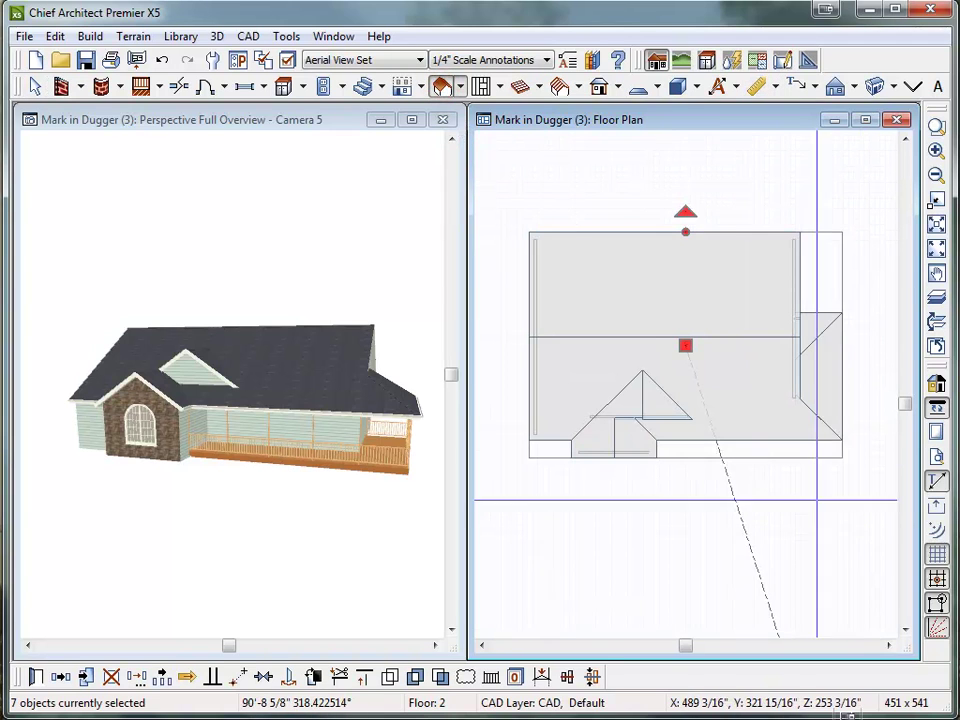
pyautogui.click(541, 677)
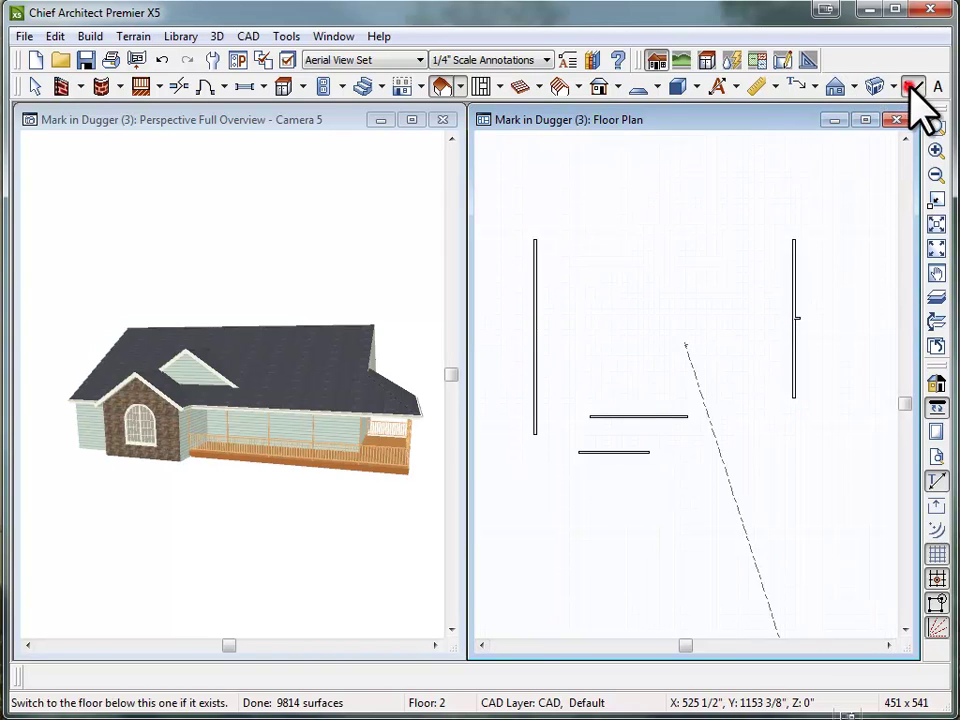
pyautogui.click(910, 87)
# Switch the 1st floor plan to the Default Set layer set and leave the Roof Plane tool
pyautogui.click(420, 60)
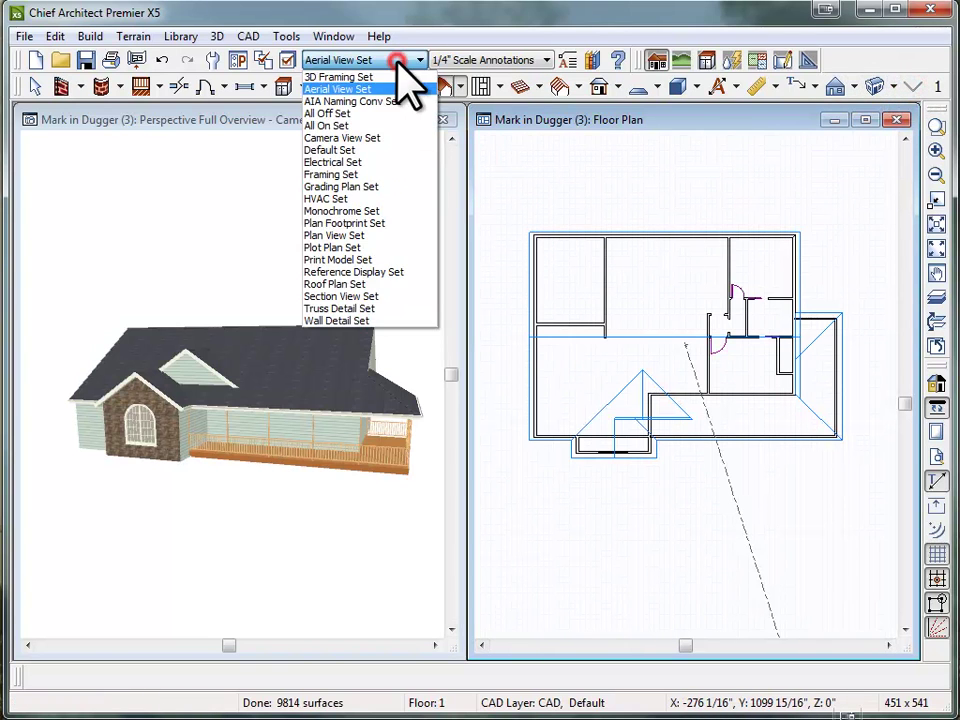
pyautogui.click(360, 150)
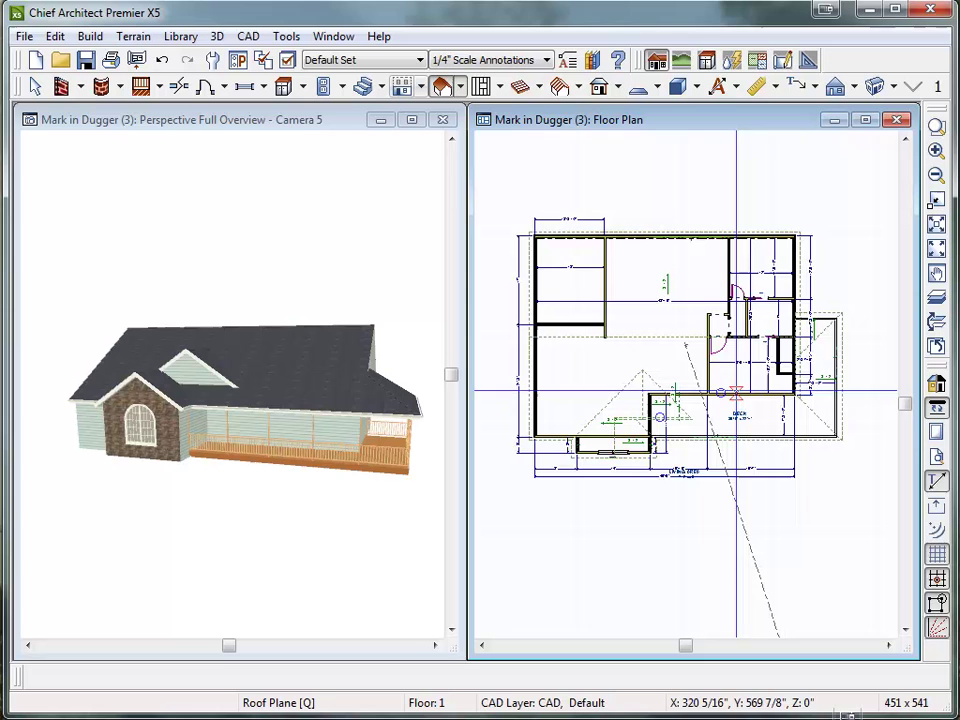
pyautogui.click(36, 86)
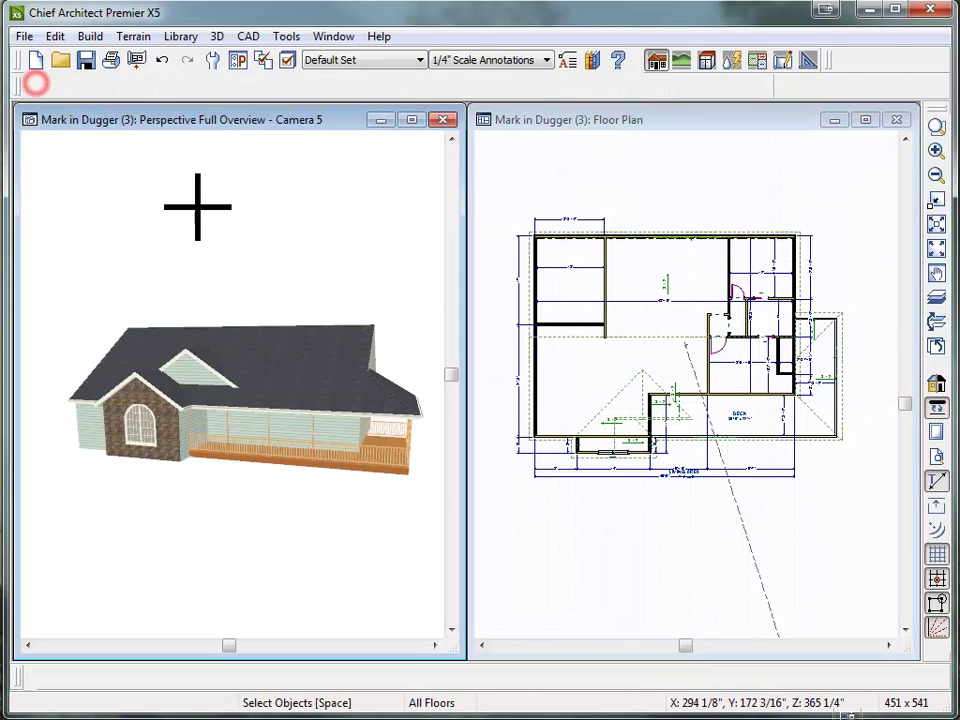
# Place the 3D overview beside the reference picture and compare the model's gables and roof with the pictured house
pyautogui.moveTo(197, 208); pyautogui.dragTo(328, 360)
pyautogui.moveTo(272, 383); pyautogui.dragTo(265, 420)
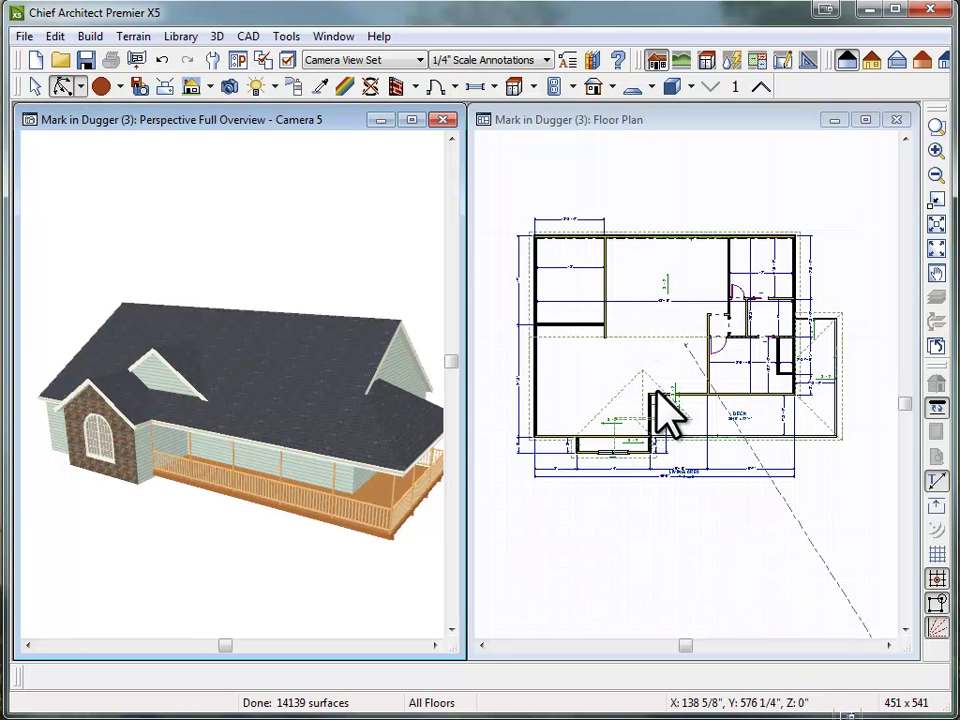
pyautogui.moveTo(347, 124); pyautogui.dragTo(785, 122)
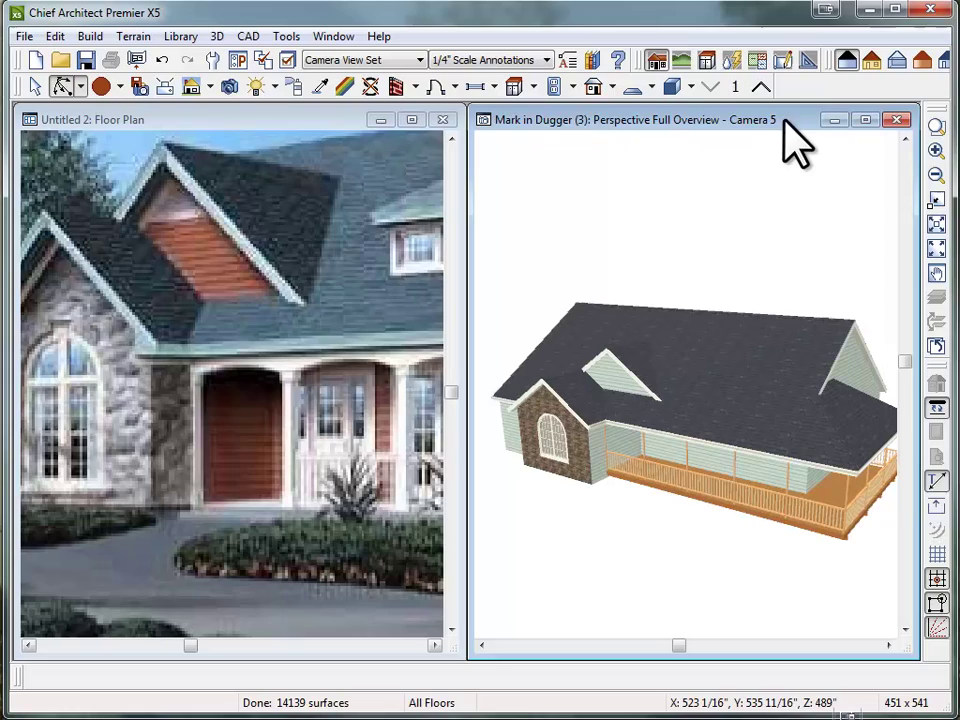
pyautogui.click(300, 150)
pyautogui.scroll(-5, 300, 150)
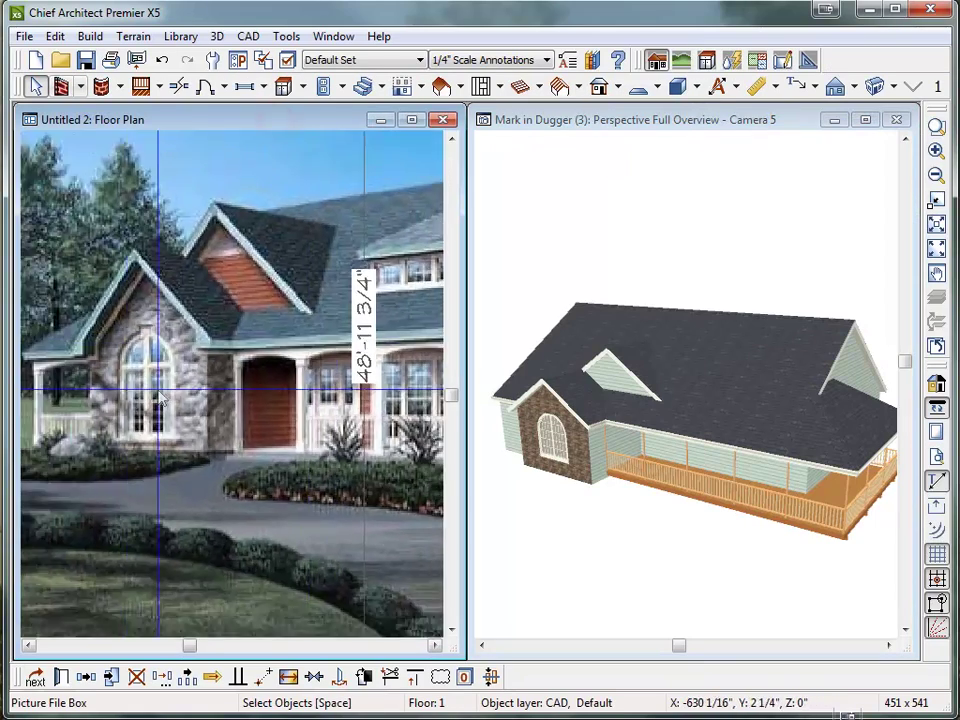
pyautogui.scroll(2, 212, 548)
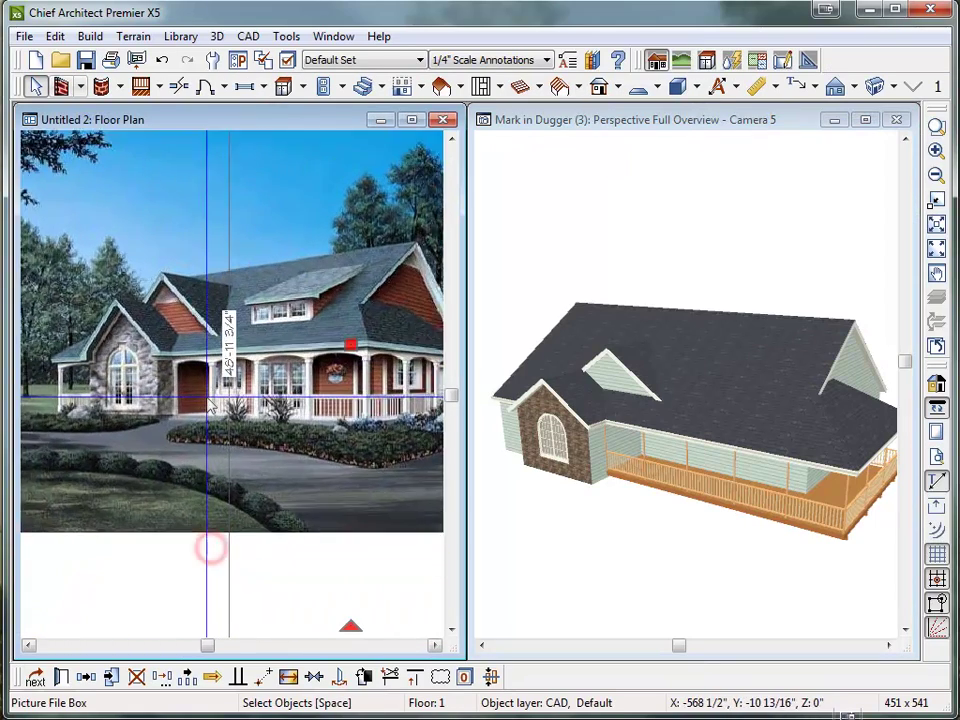
pyautogui.moveTo(654, 531); pyautogui.dragTo(765, 461)
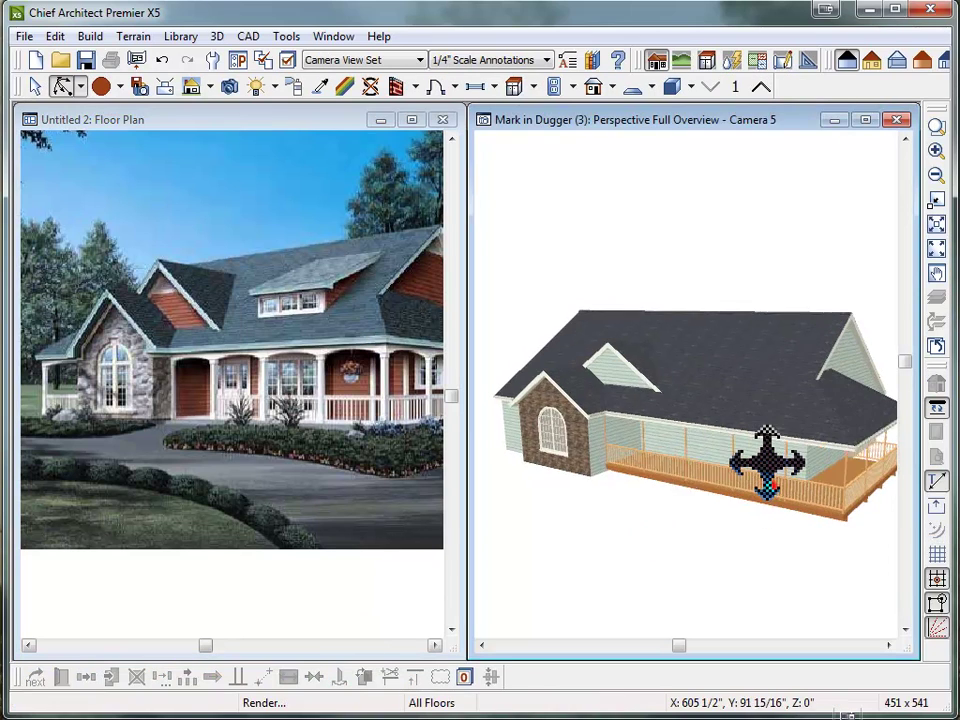